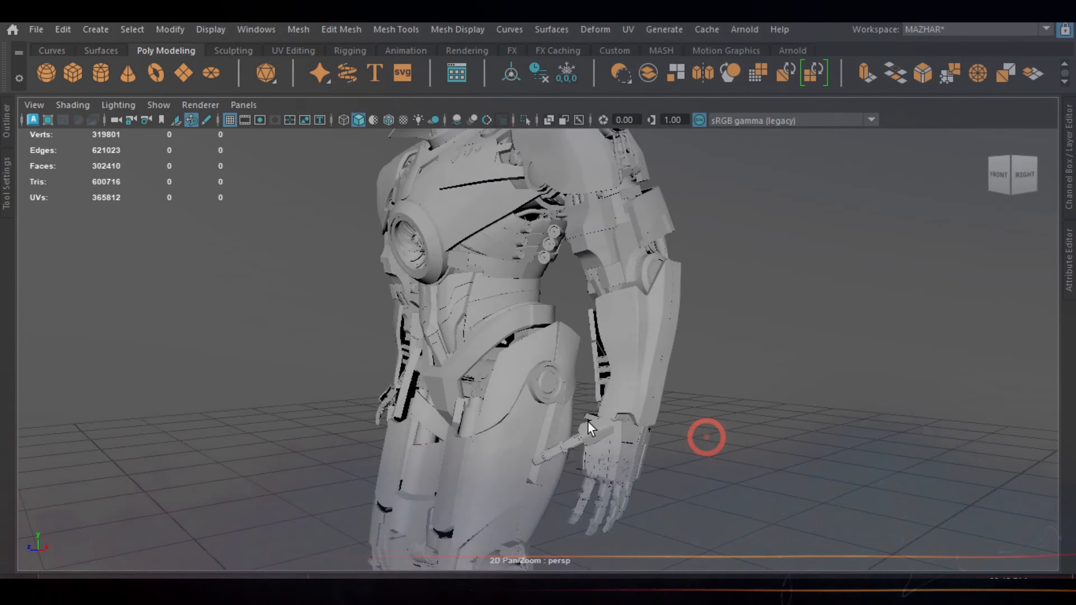
Display wireframe on shaded over the robot and select the large chest plate to examine its mesh layout
{"action": "left_click_drag", "start_coordinate": [620, 281], "coordinate": [563, 267]}
{"action": "right_click_drag", "start_coordinate": [564, 266], "coordinate": [545, 370], "text": "alt"}
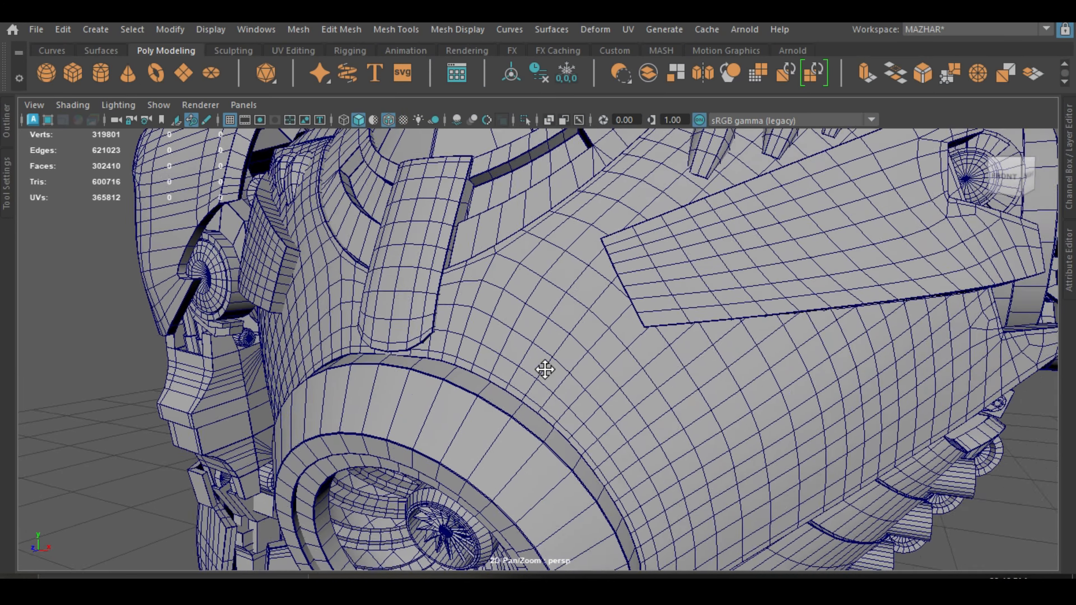
{"action": "middle_click_drag", "start_coordinate": [545, 370], "coordinate": [665, 341], "text": "alt"}
{"action": "left_click", "coordinate": [631, 358]}
{"action": "right_click_drag", "start_coordinate": [576, 346], "coordinate": [555, 379], "text": "alt"}
{"action": "key", "text": "F11"}
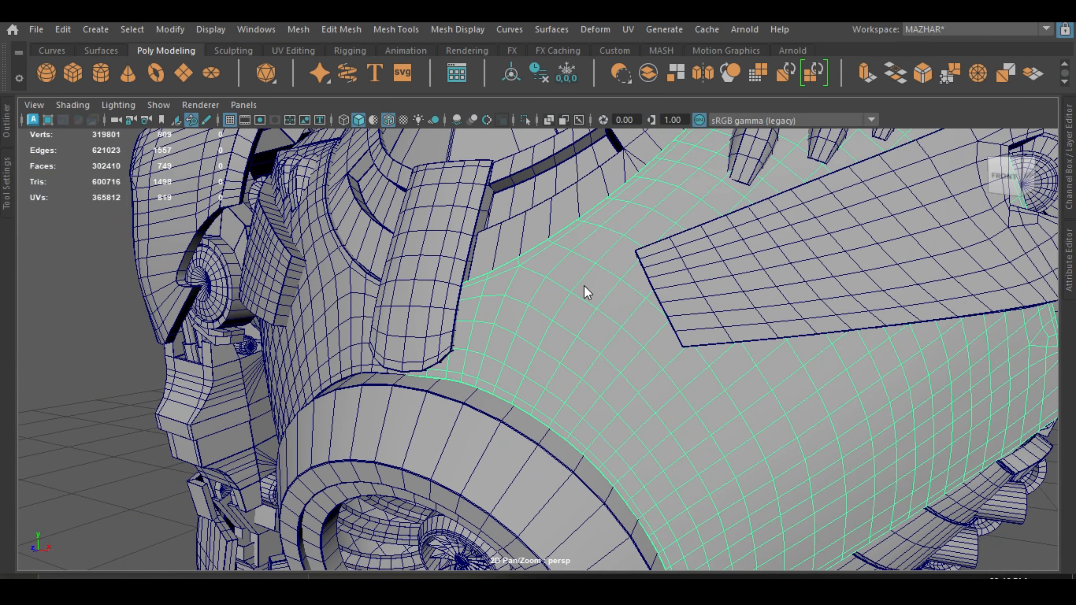
{"action": "left_click", "coordinate": [595, 285]}
{"action": "left_click", "coordinate": [524, 121]}
{"action": "key", "text": "F10"}
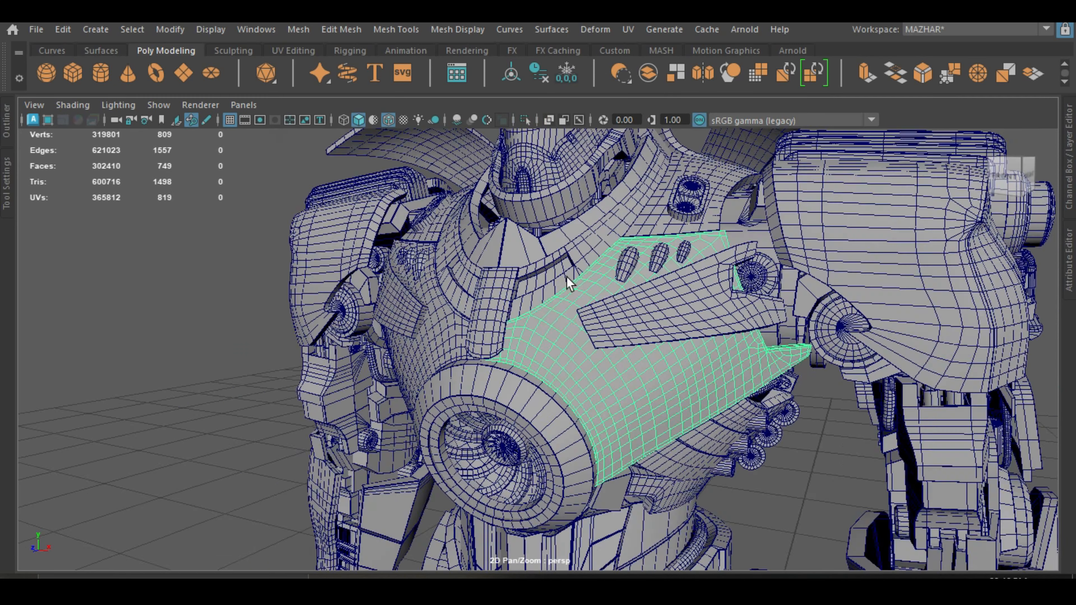
Select one of the rear collar fins and examine the edge flow of the robot's back and shoulder armour
{"action": "left_click_drag", "start_coordinate": [720, 334], "coordinate": [808, 337], "text": "alt"}
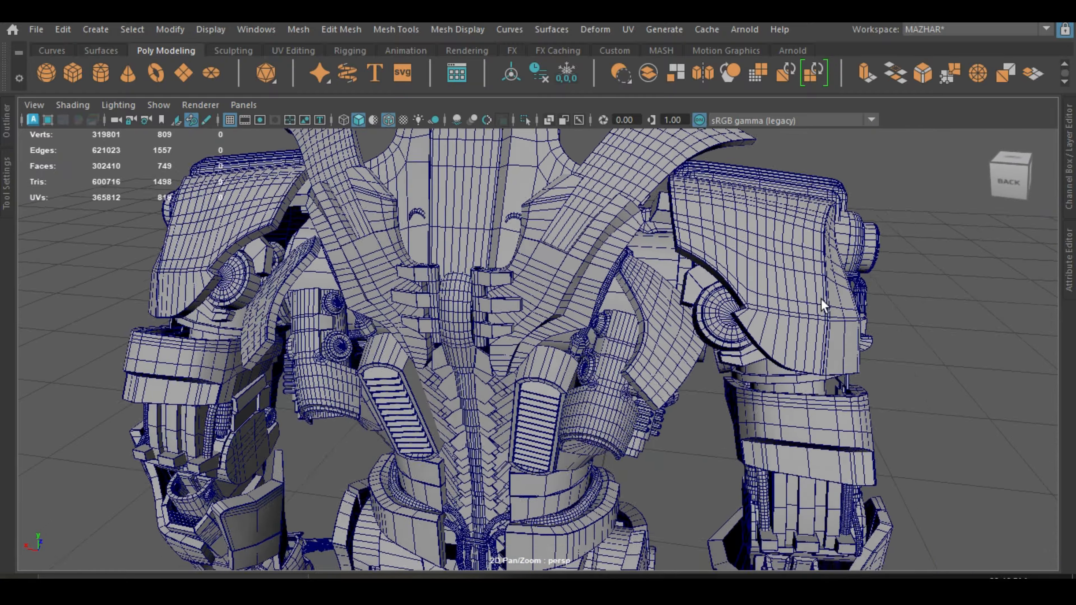
{"action": "left_click", "coordinate": [649, 284]}
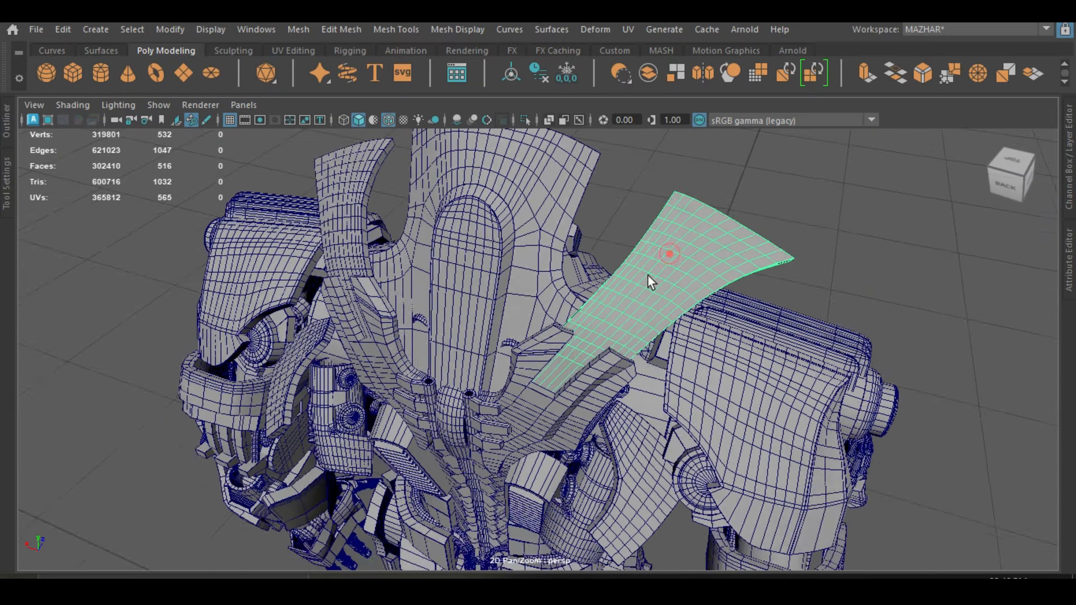
{"action": "scroll", "coordinate": [625, 396], "scroll_direction": "up", "scroll_amount": 5}
{"action": "left_click_drag", "start_coordinate": [515, 343], "coordinate": [609, 326], "text": "alt"}
{"action": "middle_click_drag", "start_coordinate": [609, 297], "coordinate": [615, 221], "text": "alt"}
{"action": "scroll", "coordinate": [593, 262], "scroll_direction": "down", "scroll_amount": 6}
{"action": "left_click_drag", "start_coordinate": [533, 305], "coordinate": [360, 288], "text": "alt"}
{"action": "middle_click_drag", "start_coordinate": [424, 339], "coordinate": [486, 371], "text": "alt"}
{"action": "scroll", "coordinate": [486, 370], "scroll_direction": "down", "scroll_amount": 6}
{"action": "left_click_drag", "start_coordinate": [695, 333], "coordinate": [338, 369], "text": "alt"}
{"action": "scroll", "coordinate": [653, 329], "scroll_direction": "up", "scroll_amount": 2}
{"action": "scroll", "coordinate": [644, 411], "scroll_direction": "up", "scroll_amount": 3}
{"action": "scroll", "coordinate": [640, 412], "scroll_direction": "down", "scroll_amount": 2}
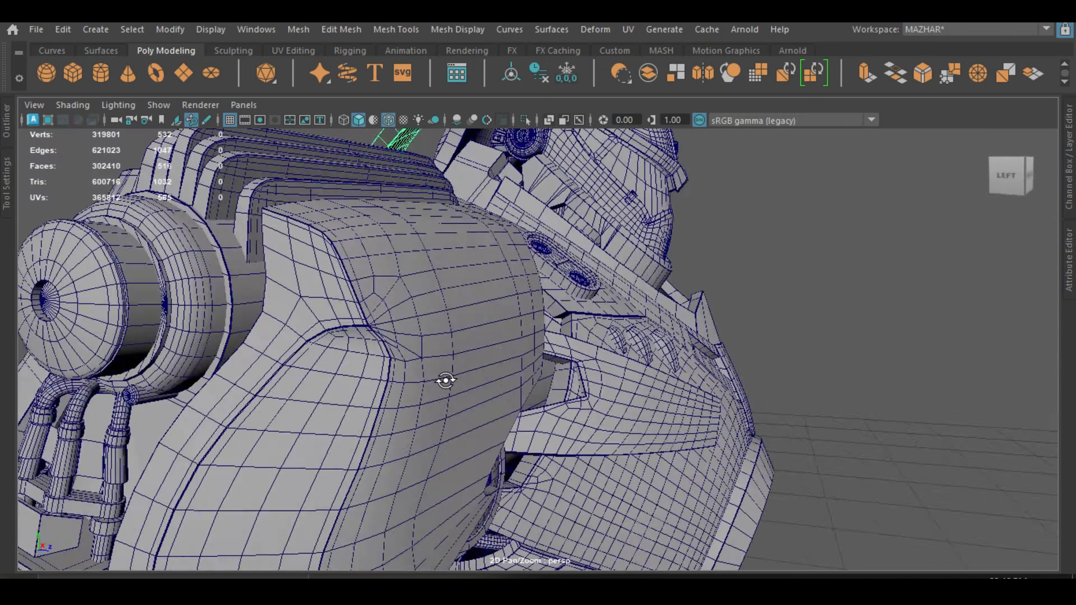
{"action": "scroll", "coordinate": [449, 318], "scroll_direction": "down", "scroll_amount": 8}
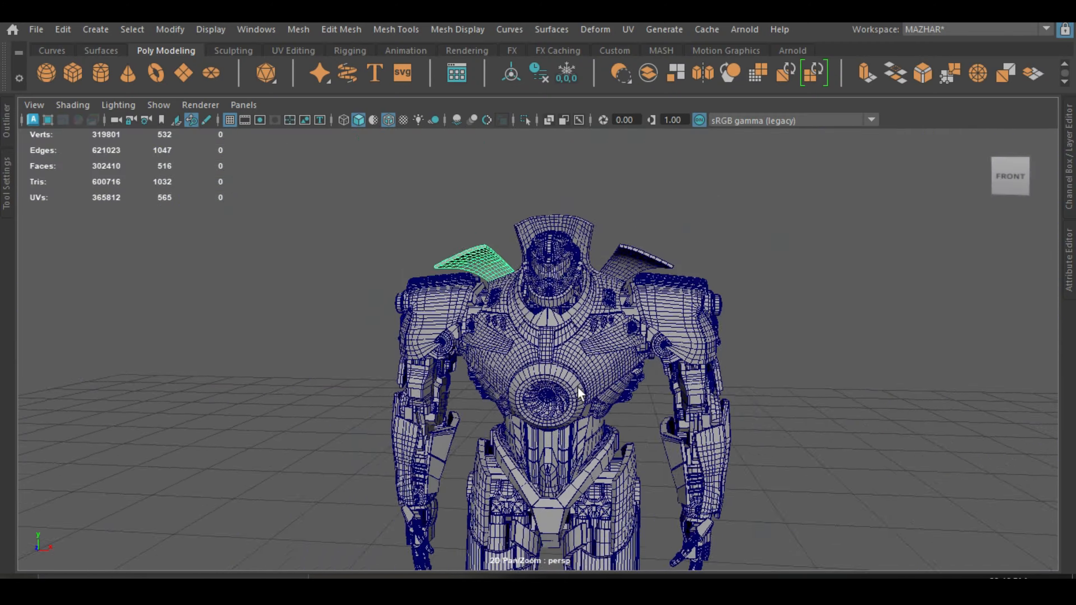
Examine the wireframe of the robot's torso, legs and thigh armour from the front and side
{"action": "middle_click_drag", "start_coordinate": [577, 391], "coordinate": [584, 237], "text": "alt"}
{"action": "scroll", "coordinate": [635, 339], "scroll_direction": "up", "scroll_amount": 3}
{"action": "left_click_drag", "start_coordinate": [693, 425], "coordinate": [610, 449], "text": "alt"}
{"action": "middle_click_drag", "start_coordinate": [609, 449], "coordinate": [628, 364], "text": "alt"}
{"action": "scroll", "coordinate": [629, 365], "scroll_direction": "down", "scroll_amount": 5}
{"action": "left_click_drag", "start_coordinate": [651, 307], "coordinate": [706, 295], "text": "alt"}
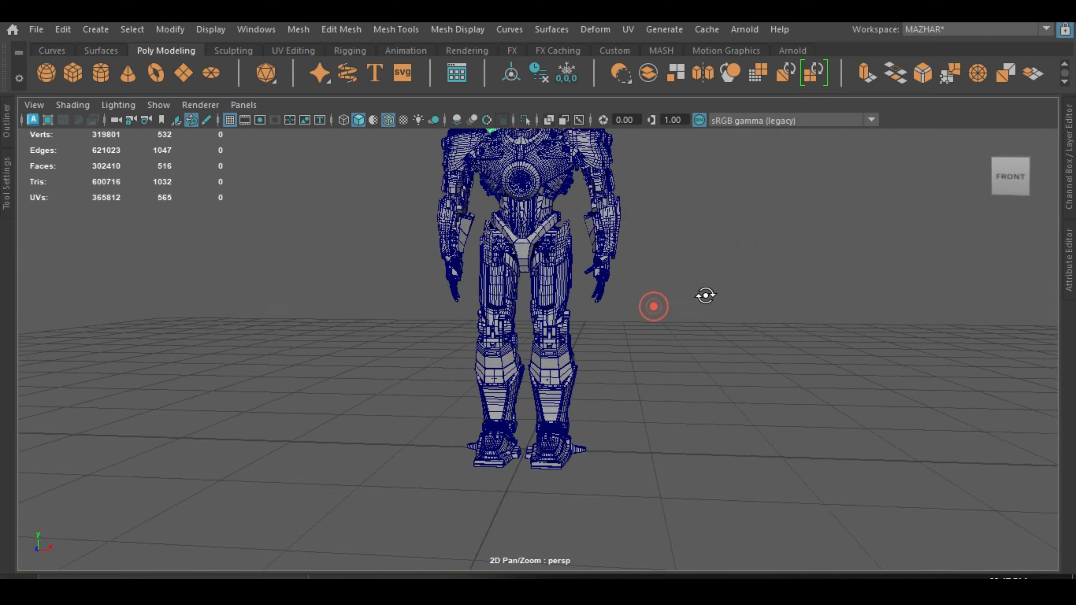
{"action": "scroll", "coordinate": [635, 322], "scroll_direction": "up", "scroll_amount": 5}
{"action": "middle_click_drag", "start_coordinate": [563, 330], "coordinate": [629, 373], "text": "alt"}
{"action": "scroll", "coordinate": [677, 360], "scroll_direction": "up", "scroll_amount": 3}
{"action": "left_click_drag", "start_coordinate": [870, 326], "coordinate": [607, 341], "text": "alt"}
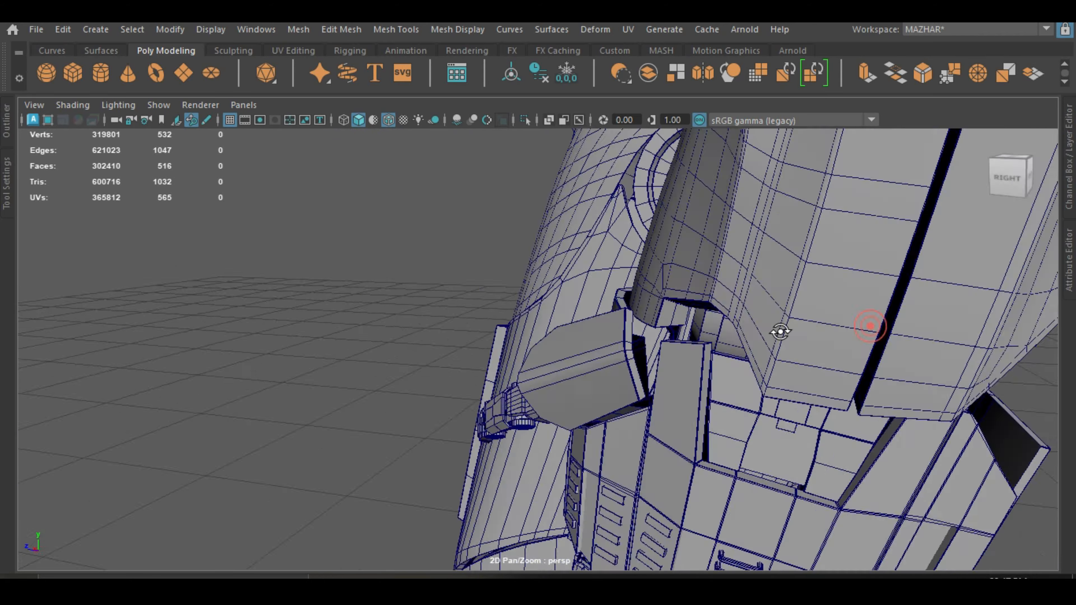
{"action": "scroll", "coordinate": [607, 341], "scroll_direction": "down", "scroll_amount": 6}
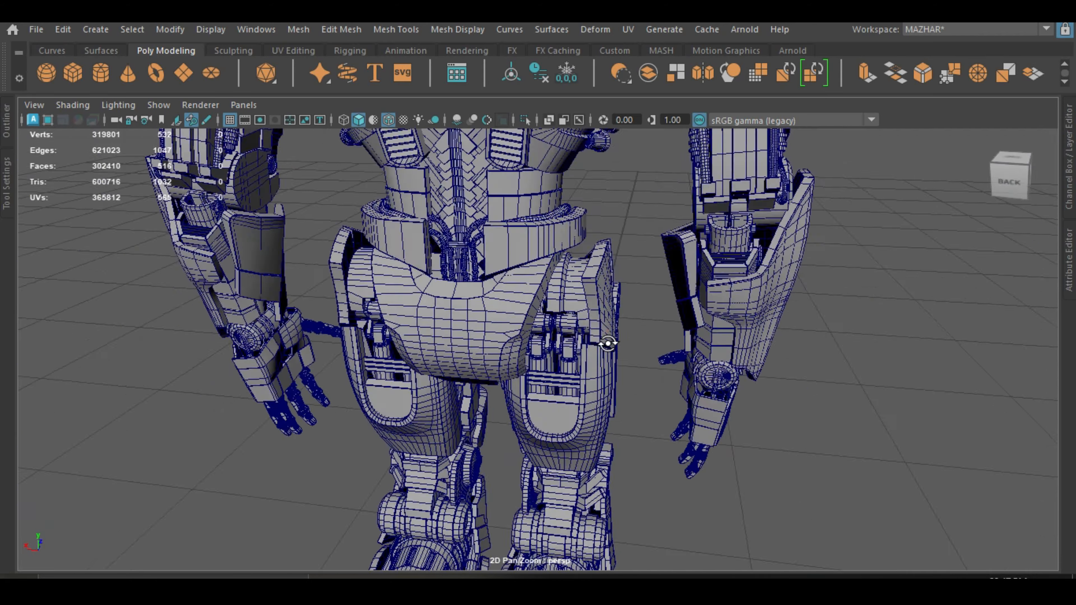
Select a face on the waist belt at the robot's back and inspect the belt's topology against the full model
{"action": "middle_click_drag", "start_coordinate": [602, 215], "coordinate": [596, 320], "text": "alt"}
{"action": "left_click_drag", "start_coordinate": [595, 320], "coordinate": [606, 301], "text": "alt"}
{"action": "scroll", "coordinate": [636, 347], "scroll_direction": "up", "scroll_amount": 5}
{"action": "left_click_drag", "start_coordinate": [676, 394], "coordinate": [712, 417], "text": "alt"}
{"action": "scroll", "coordinate": [712, 417], "scroll_direction": "up", "scroll_amount": 2}
{"action": "right_click_drag", "start_coordinate": [661, 310], "coordinate": [663, 344]}
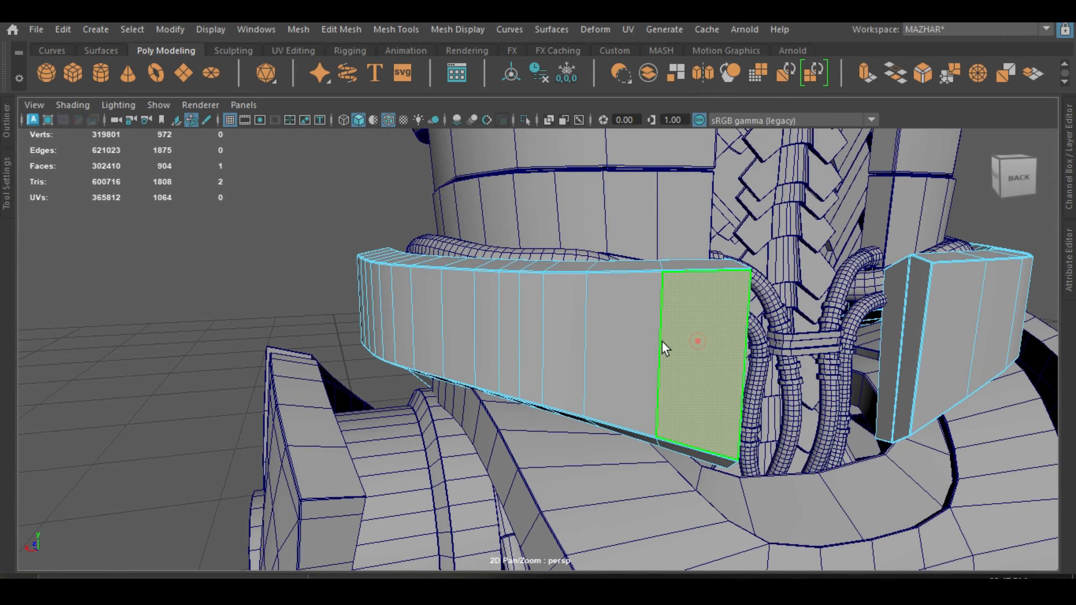
{"action": "left_click", "coordinate": [516, 328]}
{"action": "scroll", "coordinate": [531, 381], "scroll_direction": "down", "scroll_amount": 6}
{"action": "left_click_drag", "start_coordinate": [532, 394], "coordinate": [715, 380], "text": "alt"}
{"action": "scroll", "coordinate": [716, 380], "scroll_direction": "down", "scroll_amount": 8}
{"action": "middle_click_drag", "start_coordinate": [658, 363], "coordinate": [645, 290], "text": "alt"}
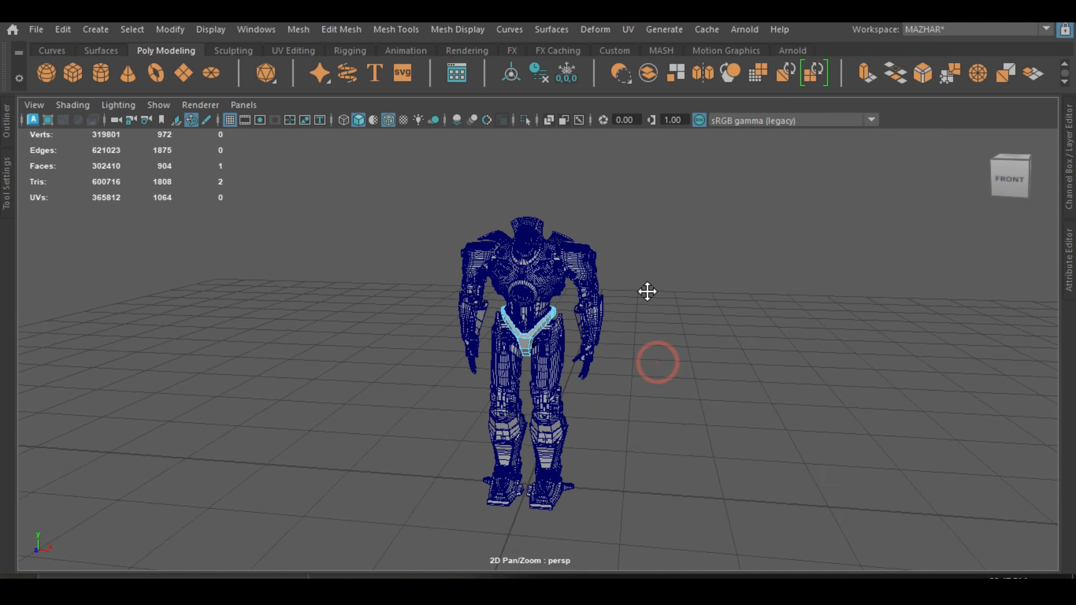
{"action": "left_click_drag", "start_coordinate": [646, 291], "coordinate": [684, 305], "text": "alt"}
{"action": "scroll", "coordinate": [685, 360], "scroll_direction": "up", "scroll_amount": 4}
{"action": "middle_click_drag", "start_coordinate": [684, 377], "coordinate": [662, 420], "text": "alt"}
Select a triangular face on the cylinder's bottom cap and a four-sided face on its side to compare the face types
{"action": "right_click_drag", "start_coordinate": [544, 123], "coordinate": [589, 101]}
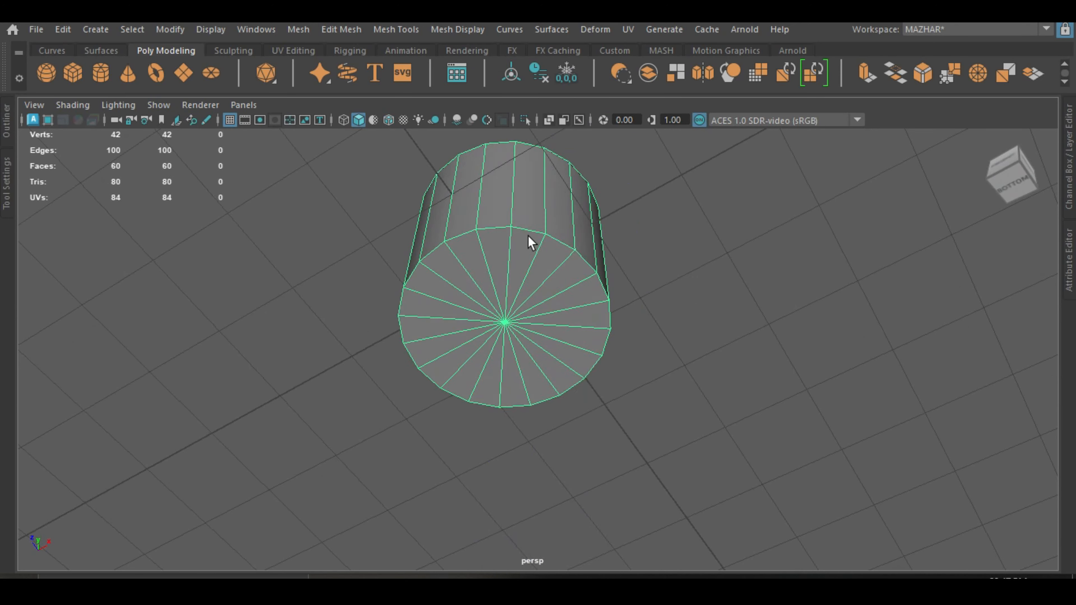
{"action": "scroll", "coordinate": [542, 264], "scroll_direction": "up", "scroll_amount": 4}
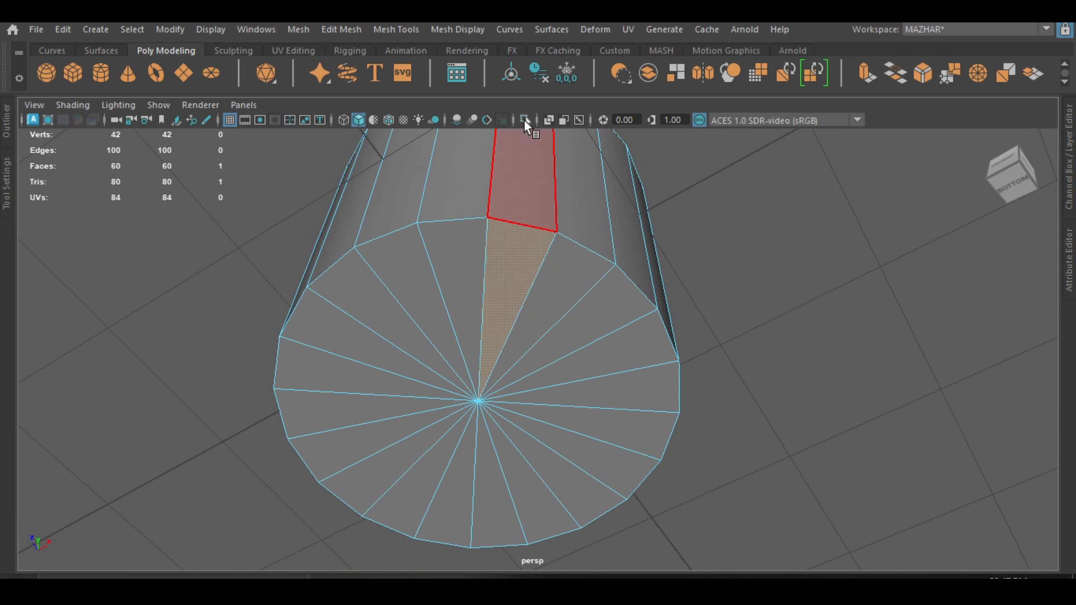
{"action": "left_click", "coordinate": [525, 121]}
{"action": "right_click_drag", "start_coordinate": [519, 242], "coordinate": [593, 102]}
{"action": "left_click", "coordinate": [521, 121]}
{"action": "left_click_drag", "start_coordinate": [574, 252], "coordinate": [561, 377], "text": "alt"}
{"action": "right_click_drag", "start_coordinate": [513, 246], "coordinate": [510, 313]}
{"action": "left_click_drag", "start_coordinate": [593, 331], "coordinate": [598, 307], "text": "alt"}
{"action": "left_click", "coordinate": [541, 304]}
{"action": "left_click_drag", "start_coordinate": [480, 302], "coordinate": [607, 353], "text": "alt"}
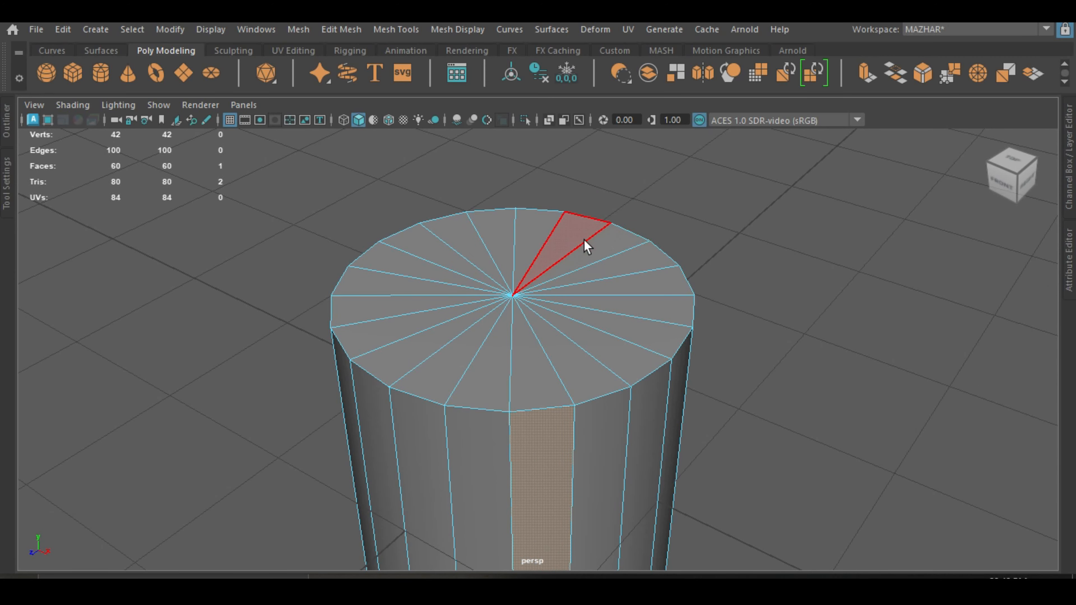
Maximize the viewport and select a single spoke edge on the cylinder's top cap to examine its converging triangles
{"action": "left_click_drag", "start_coordinate": [583, 243], "coordinate": [676, 326], "text": "alt"}
{"action": "middle_click_drag", "start_coordinate": [674, 319], "coordinate": [643, 312], "text": "alt"}
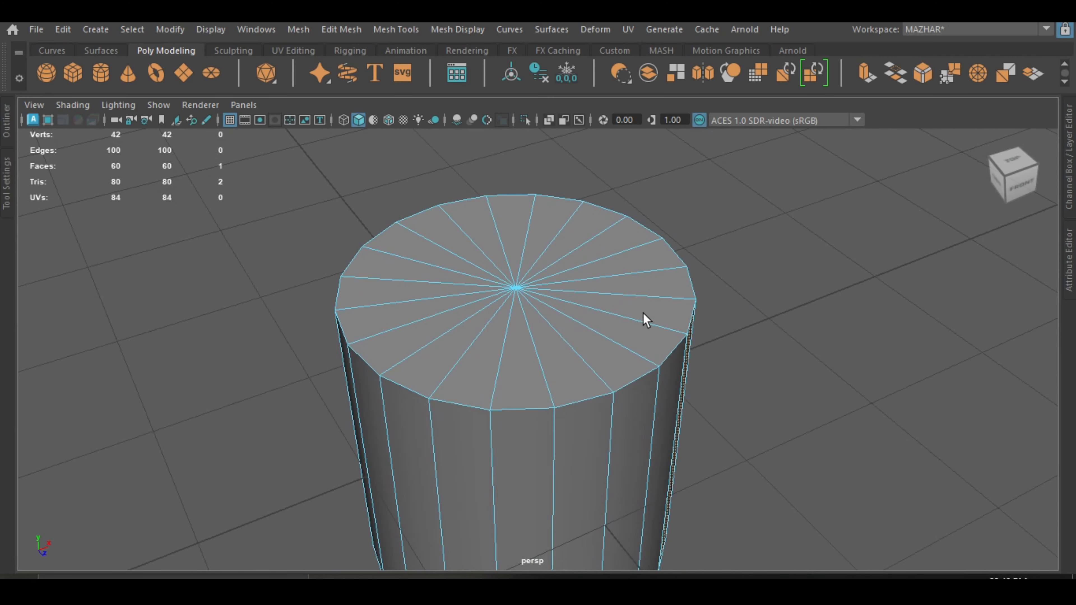
{"action": "right_click_drag", "start_coordinate": [528, 299], "coordinate": [598, 103]}
{"action": "left_click", "coordinate": [615, 298]}
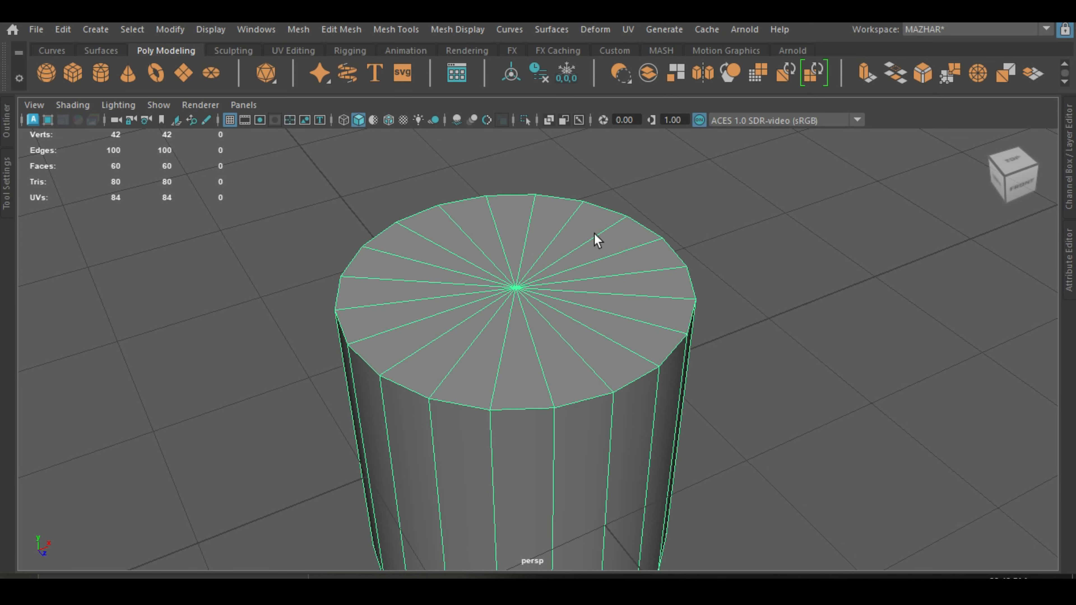
{"action": "middle_click_drag", "start_coordinate": [536, 226], "coordinate": [496, 238], "text": "alt"}
{"action": "scroll", "coordinate": [496, 238], "scroll_direction": "up", "scroll_amount": 2}
{"action": "scroll", "coordinate": [504, 247], "scroll_direction": "down", "scroll_amount": 3}
{"action": "left_click_drag", "start_coordinate": [516, 259], "coordinate": [589, 315], "text": "alt"}
{"action": "scroll", "coordinate": [511, 293], "scroll_direction": "up", "scroll_amount": 3}
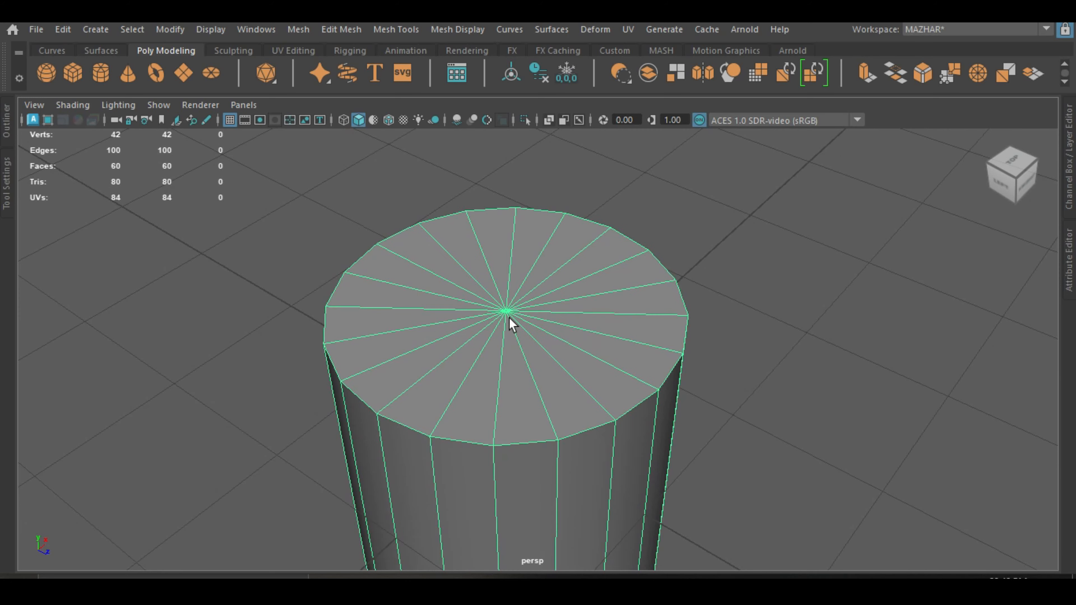
{"action": "key", "text": "ctrl+space"}
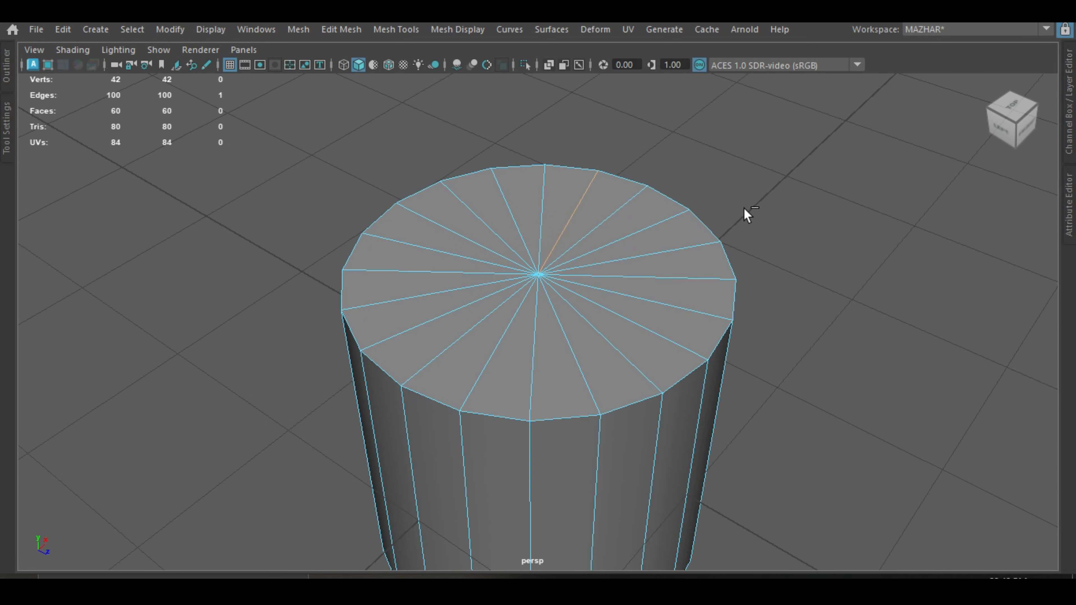
{"action": "left_click", "coordinate": [744, 216]}
{"action": "left_click", "coordinate": [572, 217]}
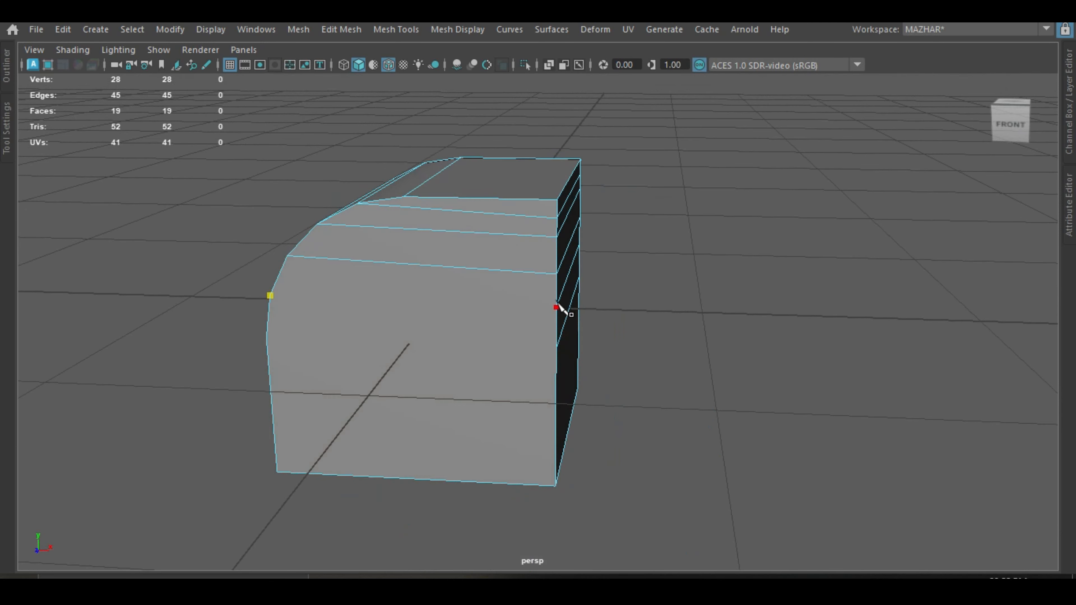
Use Multi-Cut to cut edges across the rounded block's front face from the curve's vertices to the opposite straight edge
{"action": "left_click_drag", "start_coordinate": [564, 308], "coordinate": [437, 372], "text": "alt"}
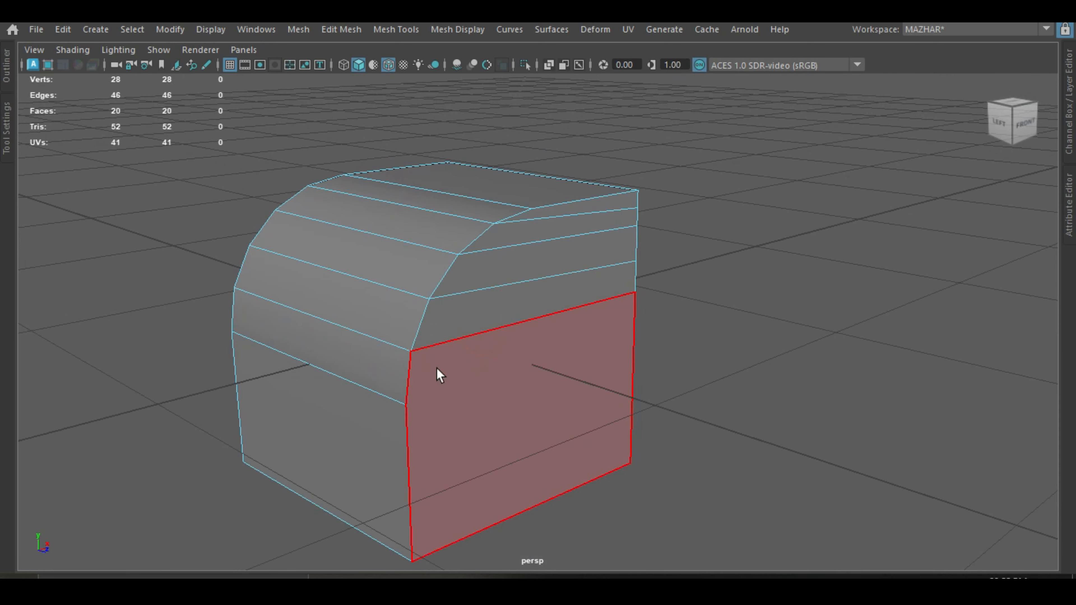
{"action": "left_click_drag", "start_coordinate": [517, 395], "coordinate": [339, 384], "text": "alt"}
{"action": "left_click_drag", "start_coordinate": [577, 339], "coordinate": [588, 284], "text": "alt"}
In the front view, move the two uppermost inserted vertices on the block's straight edge level with their matching curve vertices
{"action": "key", "text": "space"}
{"action": "right_click", "coordinate": [507, 231]}
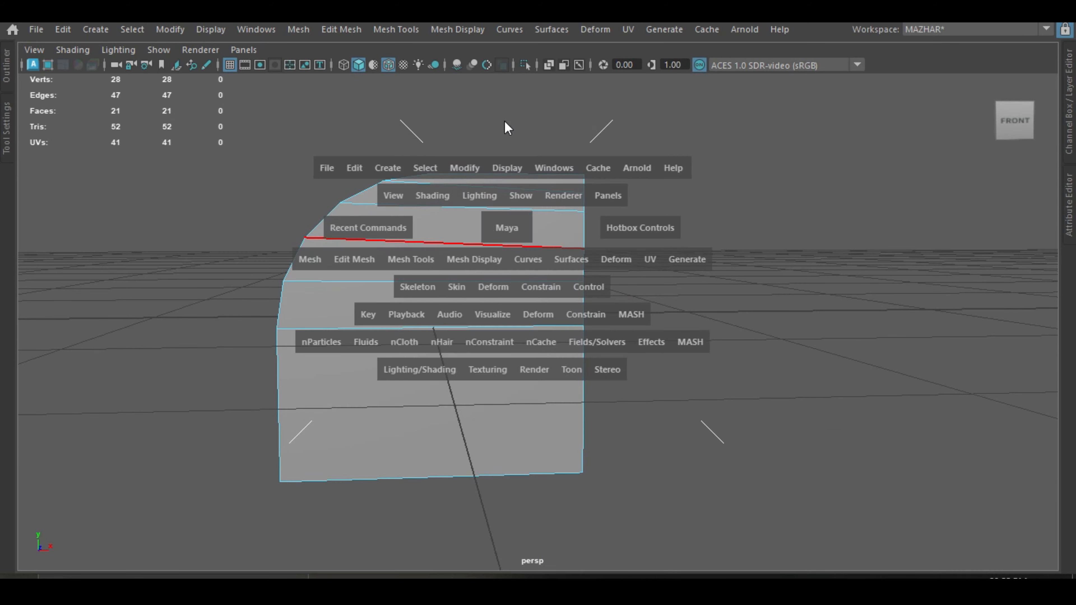
{"action": "key", "text": "space"}
{"action": "right_click_drag", "start_coordinate": [518, 238], "coordinate": [522, 278]}
{"action": "scroll", "coordinate": [564, 306], "scroll_direction": "up", "scroll_amount": 4}
{"action": "middle_click_drag", "start_coordinate": [564, 306], "coordinate": [471, 376], "text": "alt"}
{"action": "key", "text": "F9"}
{"action": "left_click_drag", "start_coordinate": [639, 252], "coordinate": [604, 231]}
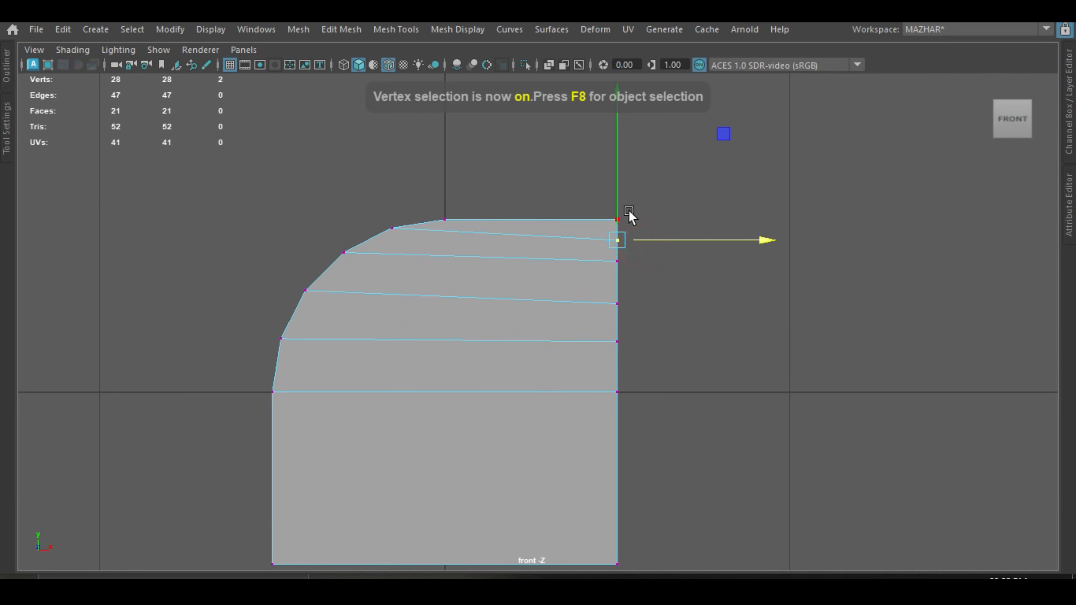
{"action": "left_click_drag", "start_coordinate": [634, 282], "coordinate": [605, 250]}
{"action": "left_click_drag", "start_coordinate": [618, 227], "coordinate": [620, 216]}
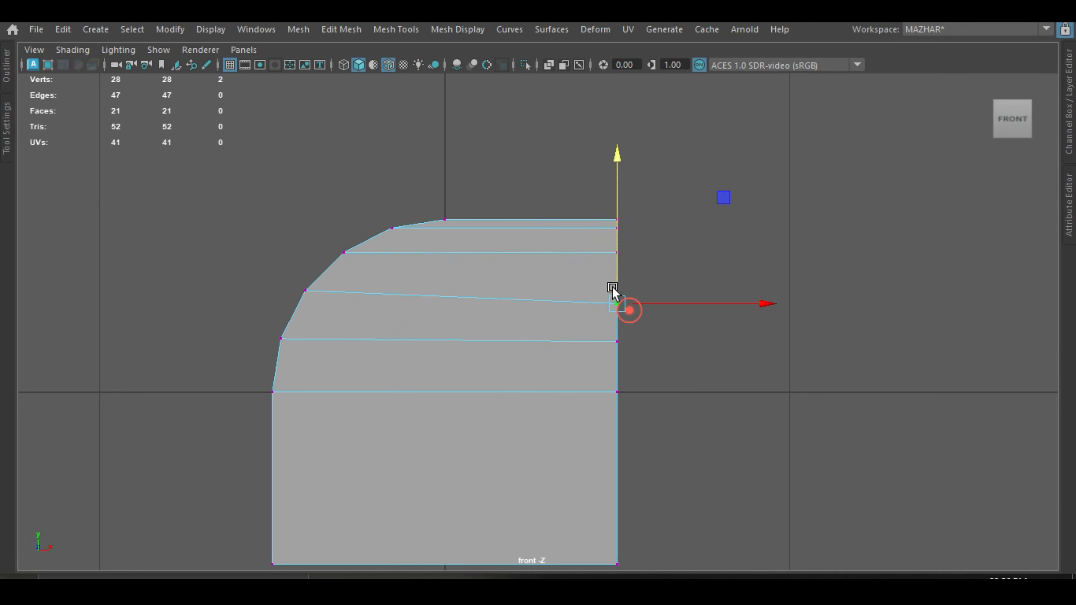
Level the lower inserted vertices on the straight edge with their matching curve vertices and return to the perspective view
{"action": "left_click_drag", "start_coordinate": [618, 278], "coordinate": [617, 267]}
{"action": "left_click_drag", "start_coordinate": [634, 352], "coordinate": [606, 327]}
{"action": "left_click_drag", "start_coordinate": [618, 311], "coordinate": [617, 308]}
{"action": "key", "text": "space"}
{"action": "right_click_drag", "start_coordinate": [554, 259], "coordinate": [557, 200]}
{"action": "left_click", "coordinate": [760, 389]}
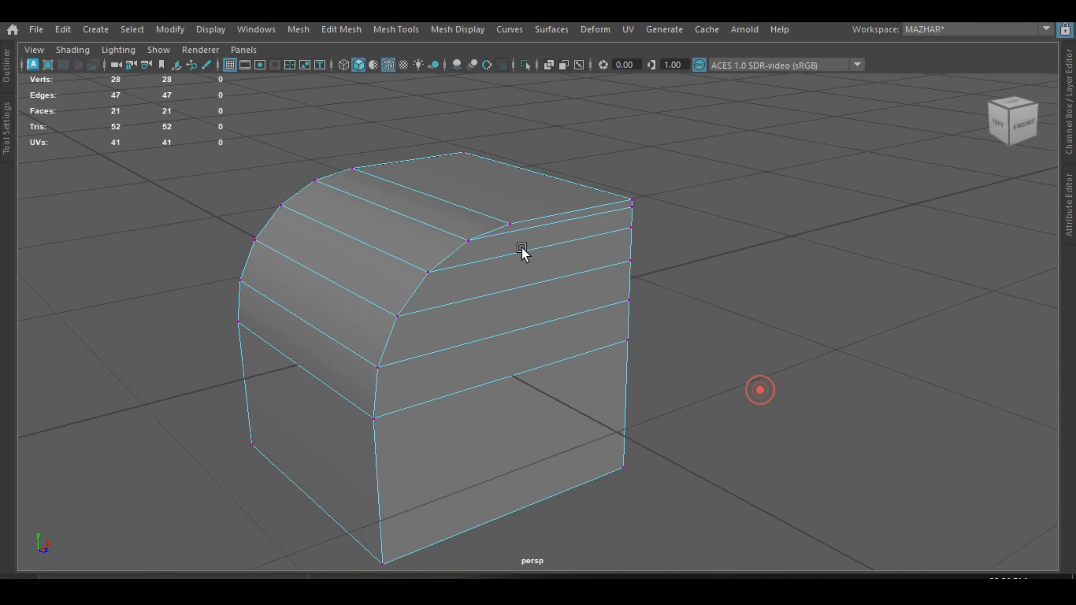
Use Multi-Cut to connect the curve's vertices across the block's back face to the matching vertices on the straight edge
{"action": "left_click_drag", "start_coordinate": [522, 250], "coordinate": [488, 324], "text": "alt"}
{"action": "right_click_drag", "start_coordinate": [485, 245], "coordinate": [434, 247], "text": "shift"}
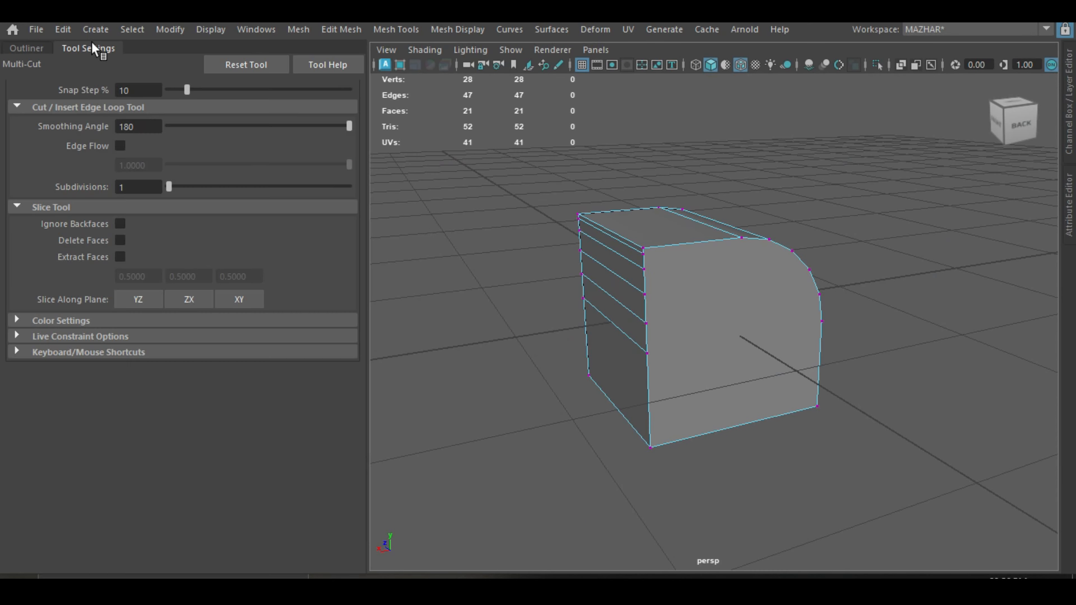
{"action": "left_click", "coordinate": [92, 48]}
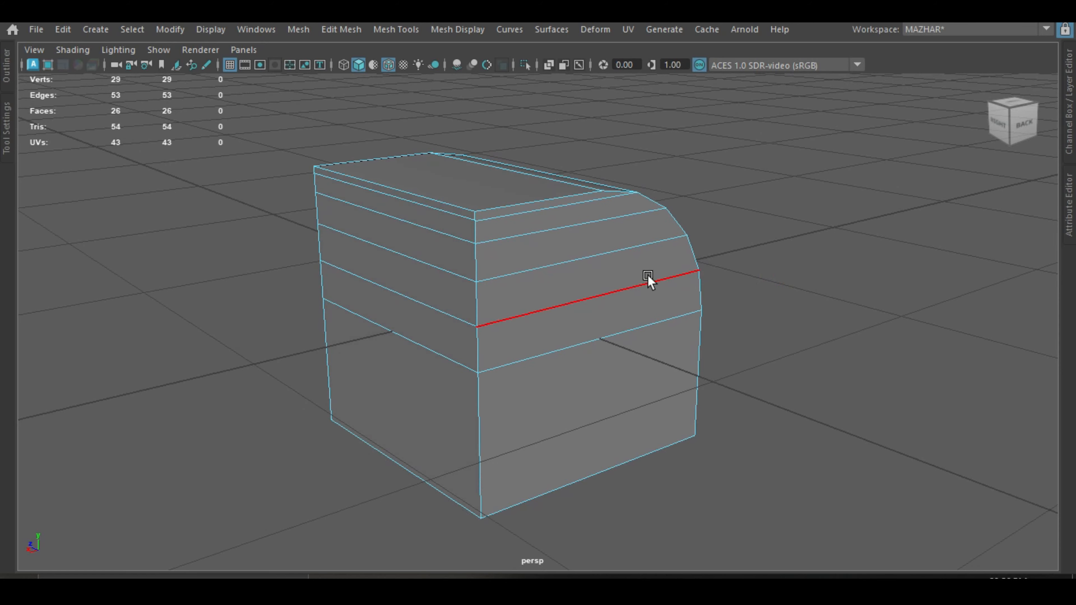
{"action": "left_click_drag", "start_coordinate": [816, 274], "coordinate": [756, 322], "text": "alt"}
Merge the overlapping vertices at the block's upper corner into one
{"action": "key", "text": "F9"}
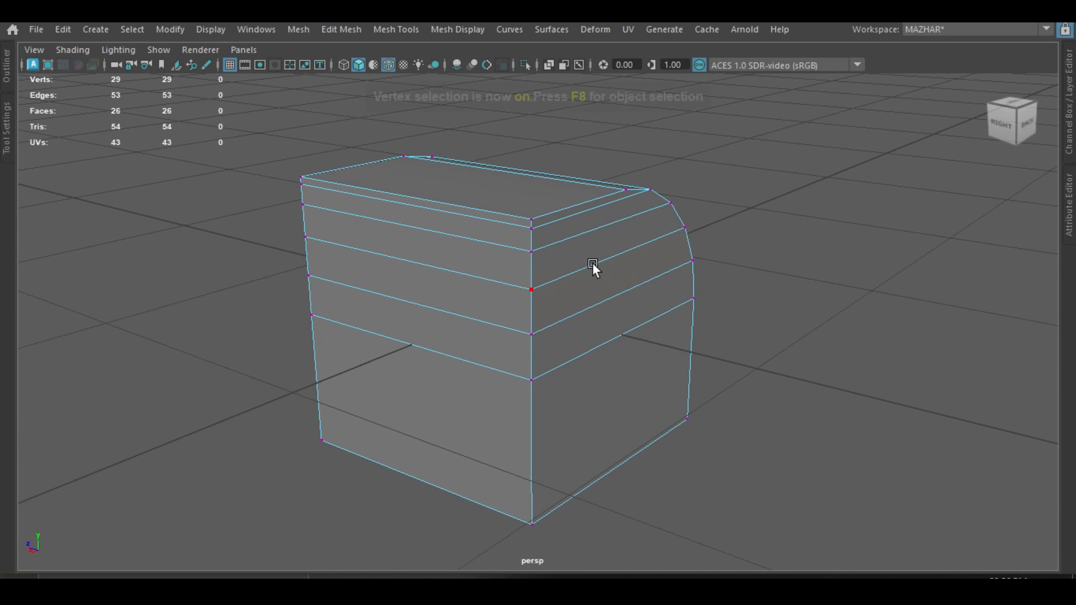
{"action": "left_click_drag", "start_coordinate": [521, 224], "coordinate": [520, 212]}
{"action": "right_click_drag", "start_coordinate": [521, 212], "coordinate": [525, 127], "text": "shift"}
Select the horizontal edge loops around the block in edge mode and check how they run across the curved and flat faces
{"action": "left_click_drag", "start_coordinate": [819, 170], "coordinate": [649, 270], "text": "alt"}
{"action": "left_click_drag", "start_coordinate": [557, 279], "coordinate": [523, 256], "text": "alt"}
{"action": "right_click_drag", "start_coordinate": [520, 256], "coordinate": [515, 193]}
{"action": "left_click_drag", "start_coordinate": [674, 262], "coordinate": [585, 339], "text": "alt"}
{"action": "double_click", "coordinate": [482, 203]}
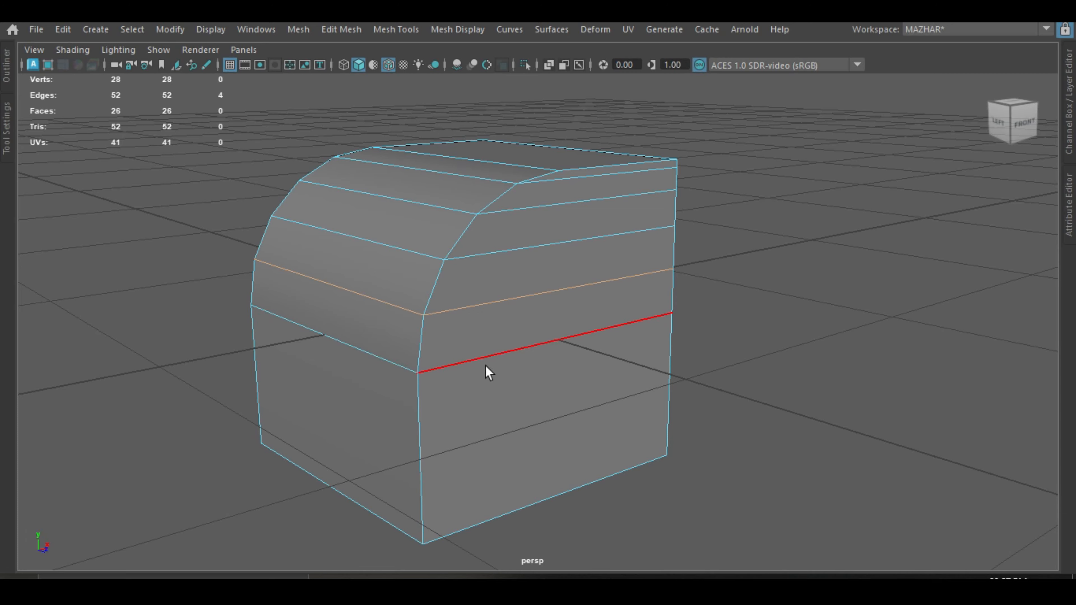
{"action": "left_click_drag", "start_coordinate": [489, 373], "coordinate": [749, 341], "text": "alt"}
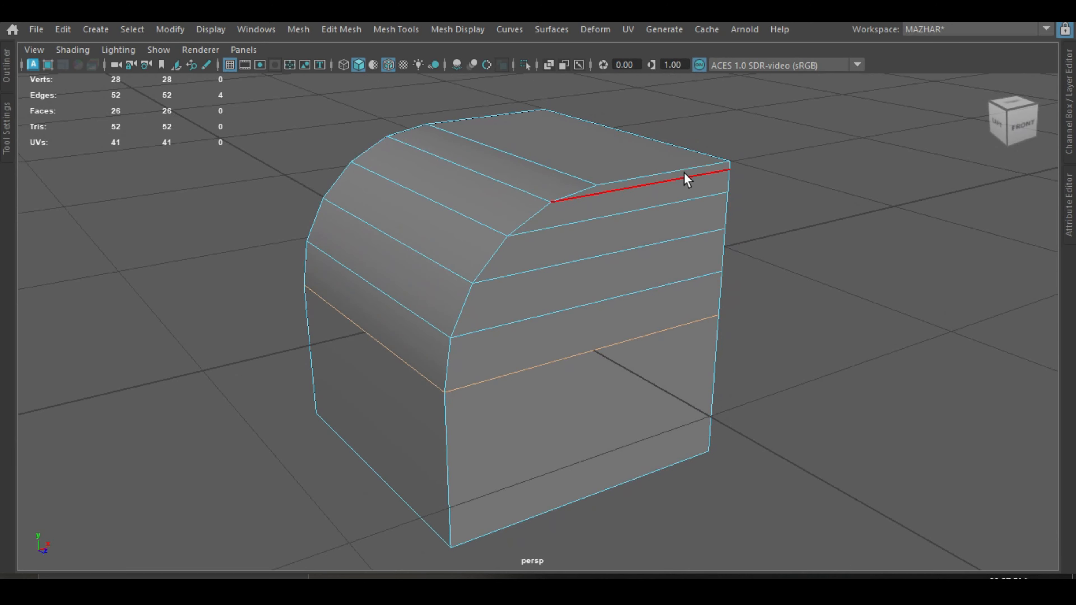
{"action": "left_click_drag", "start_coordinate": [853, 329], "coordinate": [781, 356], "text": "alt"}
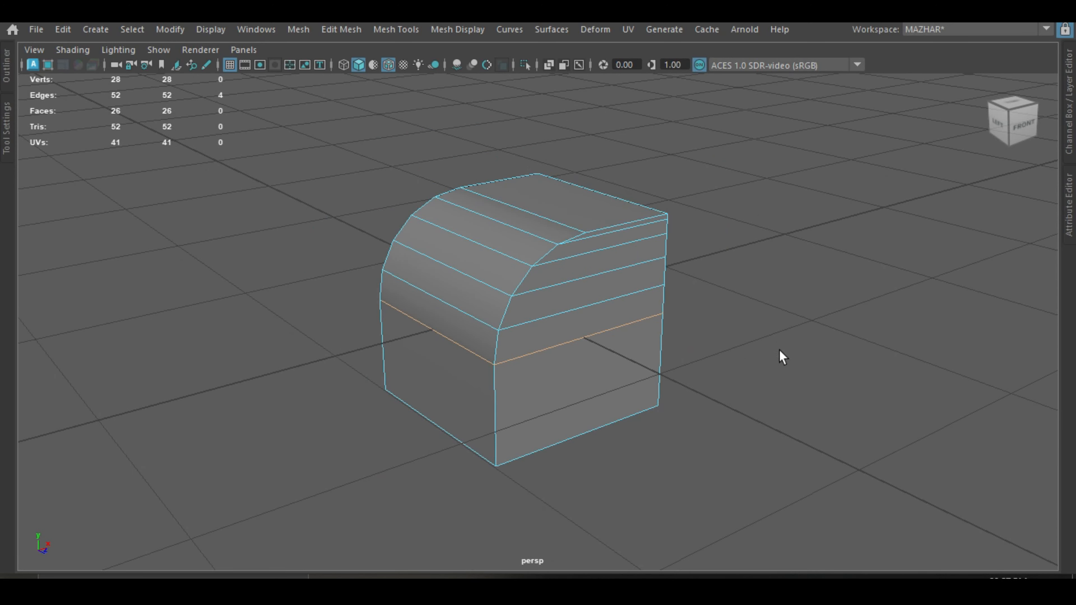
{"action": "right_click_drag", "start_coordinate": [551, 229], "coordinate": [551, 123]}
{"action": "scroll", "coordinate": [741, 287], "scroll_direction": "up", "scroll_amount": 2}
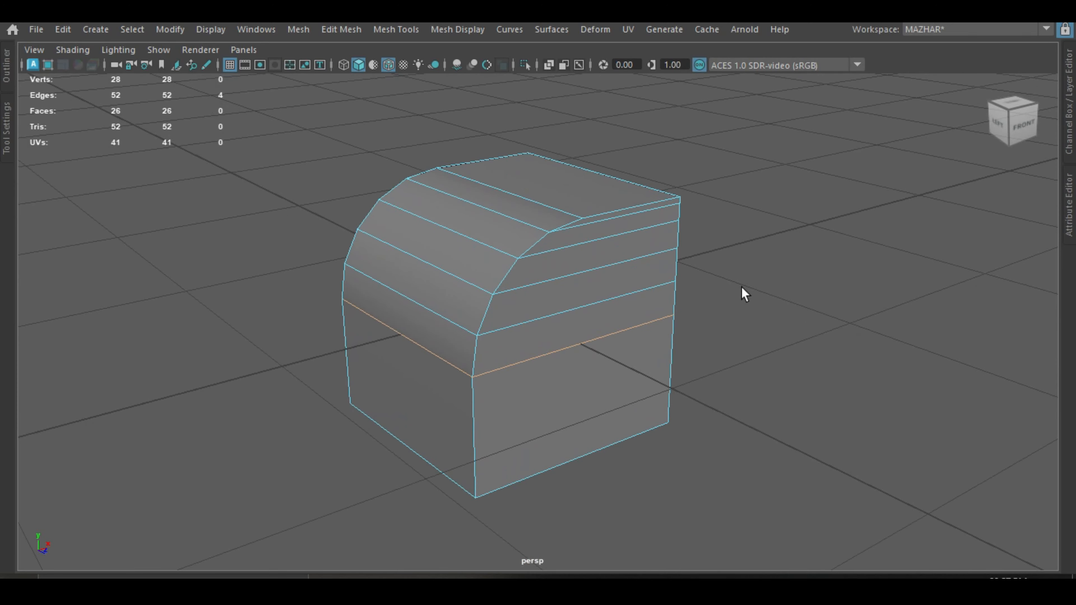
{"action": "left_click_drag", "start_coordinate": [811, 337], "coordinate": [761, 267], "text": "alt"}
{"action": "left_click_drag", "start_coordinate": [593, 373], "coordinate": [535, 200], "text": "alt"}
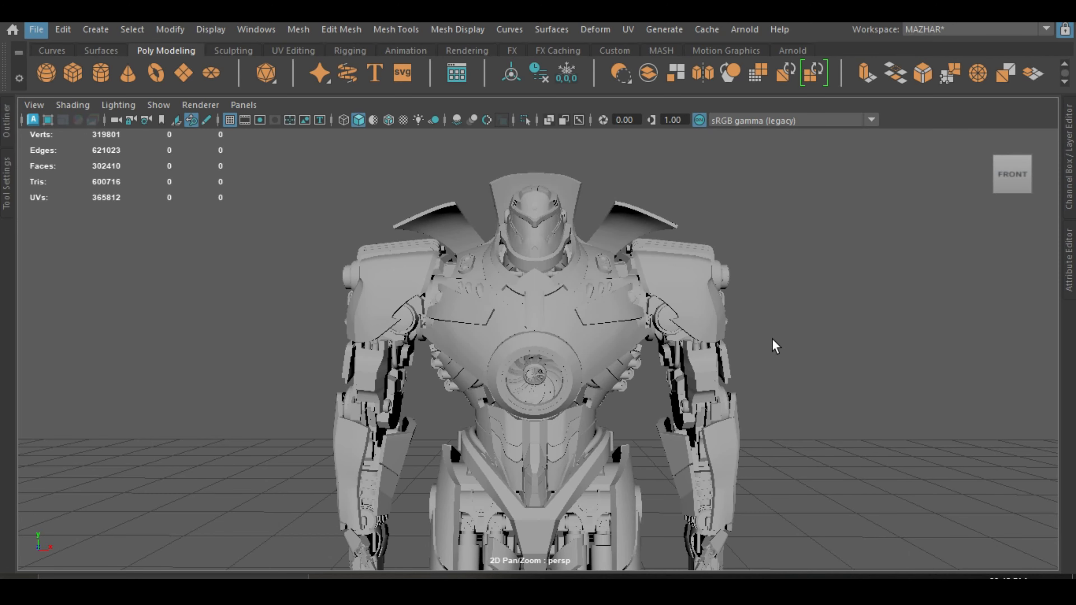
Examine the shaded robot's torso, hips, legs and knee armour from the front and side
{"action": "mouse_move", "coordinate": [775, 346]}
{"action": "left_mouse_down", "text": "alt"}
{"action": "mouse_move", "coordinate": [759, 339]}
{"action": "mouse_move", "coordinate": [771, 336]}
{"action": "mouse_move", "coordinate": [449, 350]}
{"action": "mouse_move", "coordinate": [710, 345]}
{"action": "mouse_move", "coordinate": [811, 380]}
{"action": "mouse_move", "coordinate": [509, 390]}
{"action": "mouse_move", "coordinate": [738, 407]}
{"action": "left_mouse_up", "text": "alt"}
{"action": "middle_click_drag", "start_coordinate": [685, 425], "coordinate": [690, 271], "text": "alt"}
{"action": "middle_click_drag", "start_coordinate": [658, 407], "coordinate": [661, 267], "text": "alt"}
{"action": "left_click_drag", "start_coordinate": [661, 347], "coordinate": [578, 354], "text": "alt"}
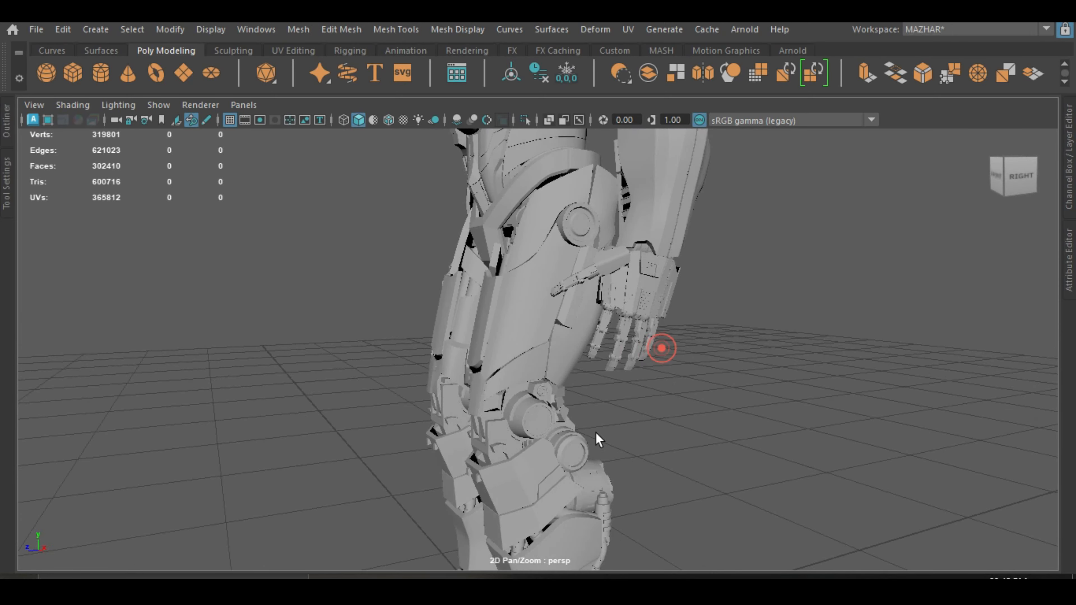
{"action": "middle_click_drag", "start_coordinate": [598, 439], "coordinate": [603, 237], "text": "alt"}
{"action": "middle_click_drag", "start_coordinate": [610, 393], "coordinate": [616, 339], "text": "alt"}
{"action": "left_click_drag", "start_coordinate": [621, 341], "coordinate": [764, 349], "text": "alt"}
{"action": "middle_click_drag", "start_coordinate": [660, 357], "coordinate": [691, 557], "text": "alt"}
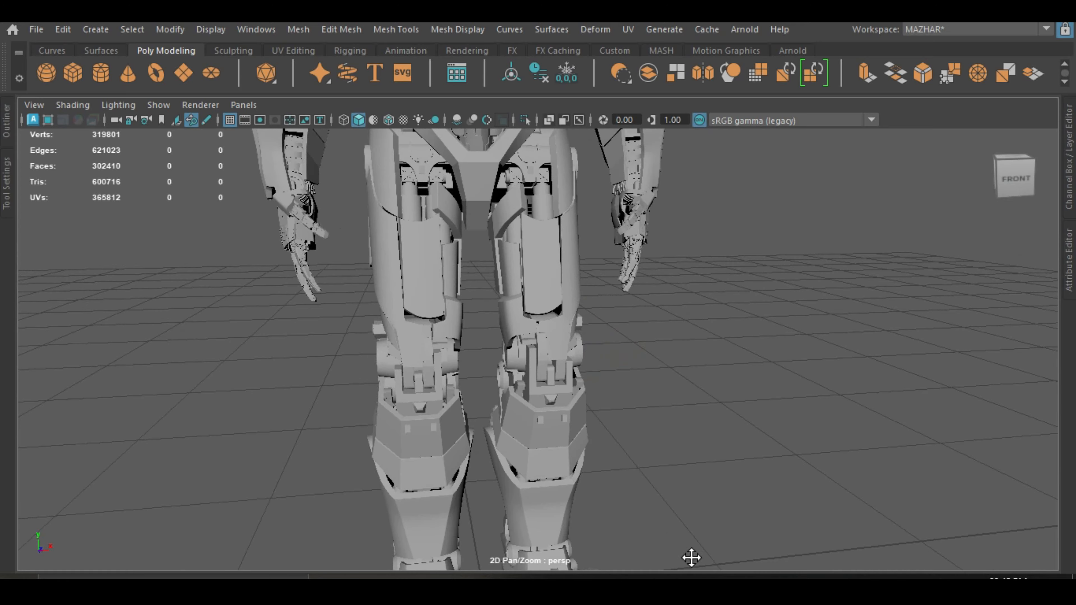
Display the wireframe over the robot's shaded surfaces and inspect the chest armour around the round reactor
{"action": "middle_click_drag", "start_coordinate": [696, 356], "coordinate": [699, 567], "text": "alt"}
{"action": "mouse_move", "coordinate": [706, 437]}
{"action": "left_mouse_down", "text": "alt"}
{"action": "mouse_move", "coordinate": [566, 388]}
{"action": "mouse_move", "coordinate": [429, 182]}
{"action": "left_mouse_up", "text": "alt"}
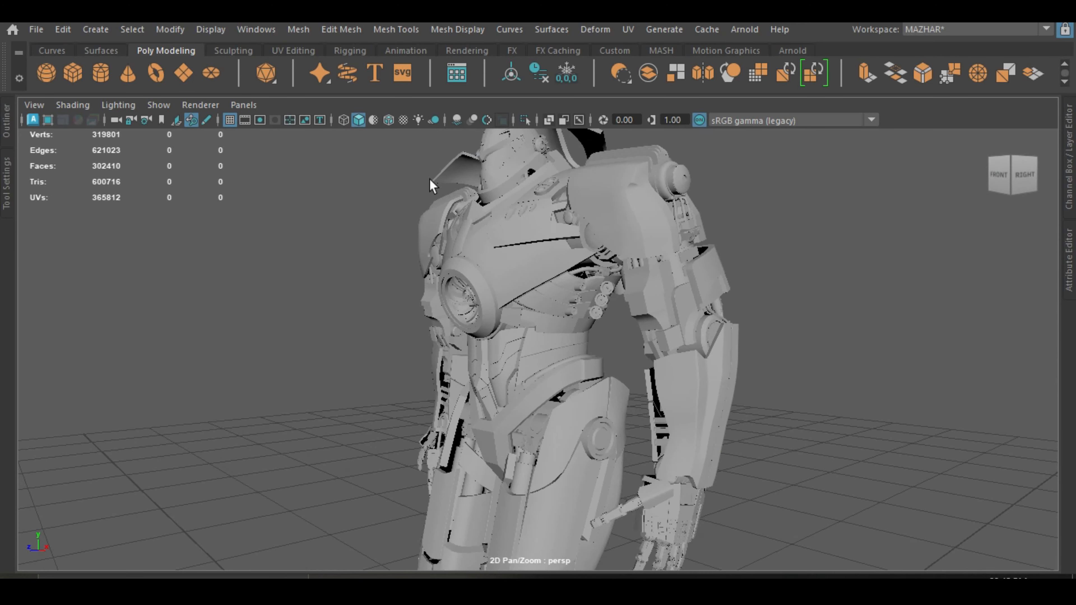
{"action": "left_click", "coordinate": [388, 120]}
{"action": "left_click_drag", "start_coordinate": [584, 271], "coordinate": [617, 283], "text": "alt"}
{"action": "right_click_drag", "start_coordinate": [617, 283], "coordinate": [547, 369], "text": "alt"}
{"action": "scroll", "coordinate": [464, 347], "scroll_direction": "up", "scroll_amount": 5}
{"action": "middle_click_drag", "start_coordinate": [464, 347], "coordinate": [581, 250], "text": "alt"}
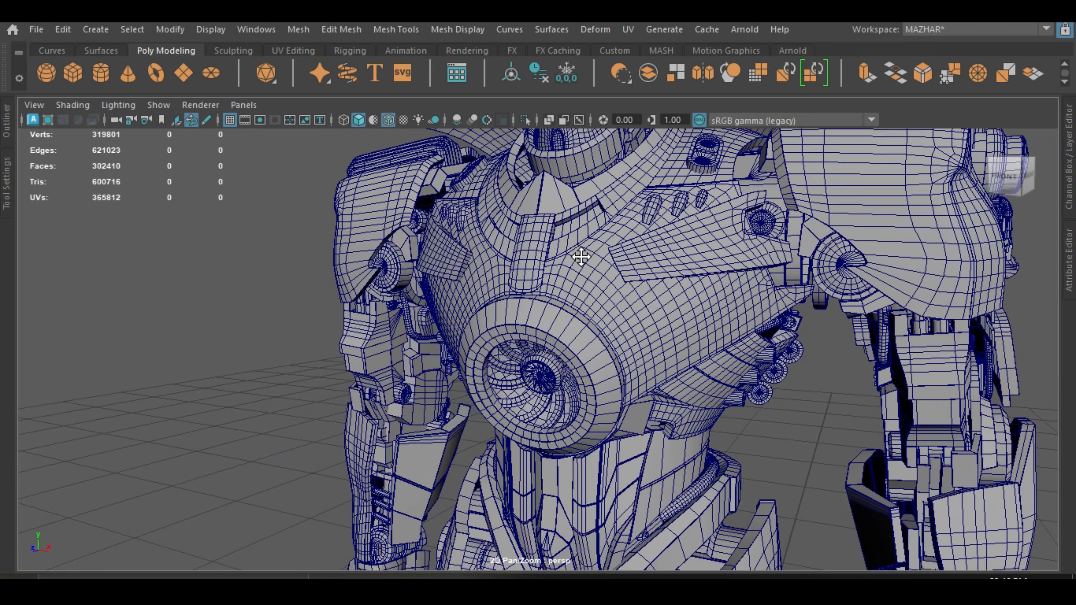
{"action": "scroll", "coordinate": [572, 288], "scroll_direction": "up", "scroll_amount": 5}
{"action": "middle_click_drag", "start_coordinate": [572, 289], "coordinate": [660, 346], "text": "alt"}
Select the robot's chest armour mesh, pick a single quad on it in face mode and isolate that face
{"action": "left_click", "coordinate": [631, 356]}
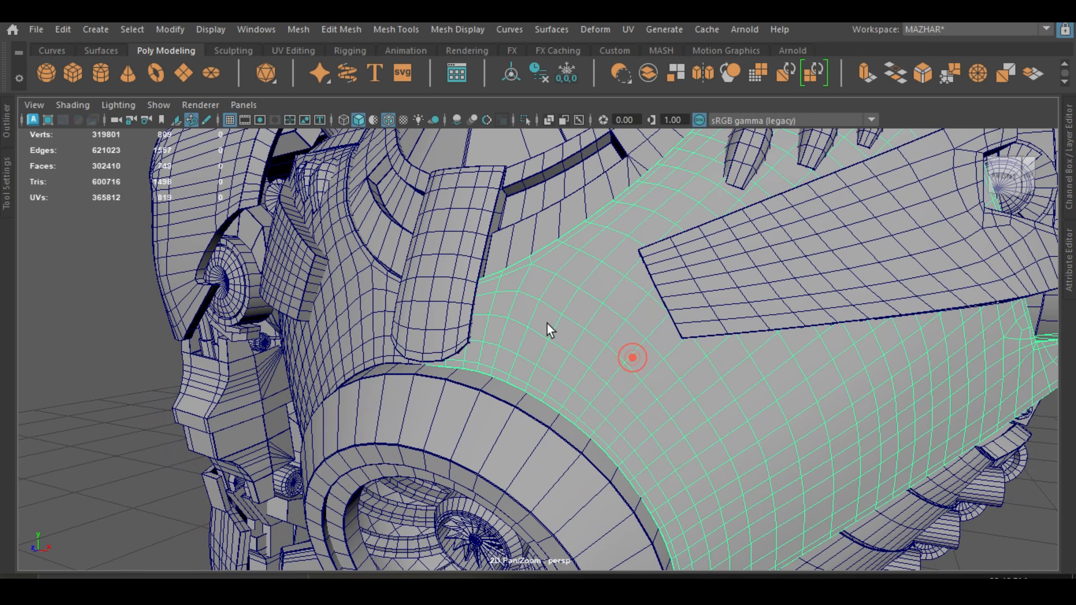
{"action": "mouse_move", "coordinate": [566, 339]}
{"action": "right_mouse_down", "text": "alt"}
{"action": "mouse_move", "coordinate": [614, 398]}
{"action": "mouse_move", "coordinate": [552, 377]}
{"action": "mouse_move", "coordinate": [551, 353]}
{"action": "right_mouse_up", "text": "alt"}
{"action": "right_click_drag", "start_coordinate": [586, 182], "coordinate": [597, 267]}
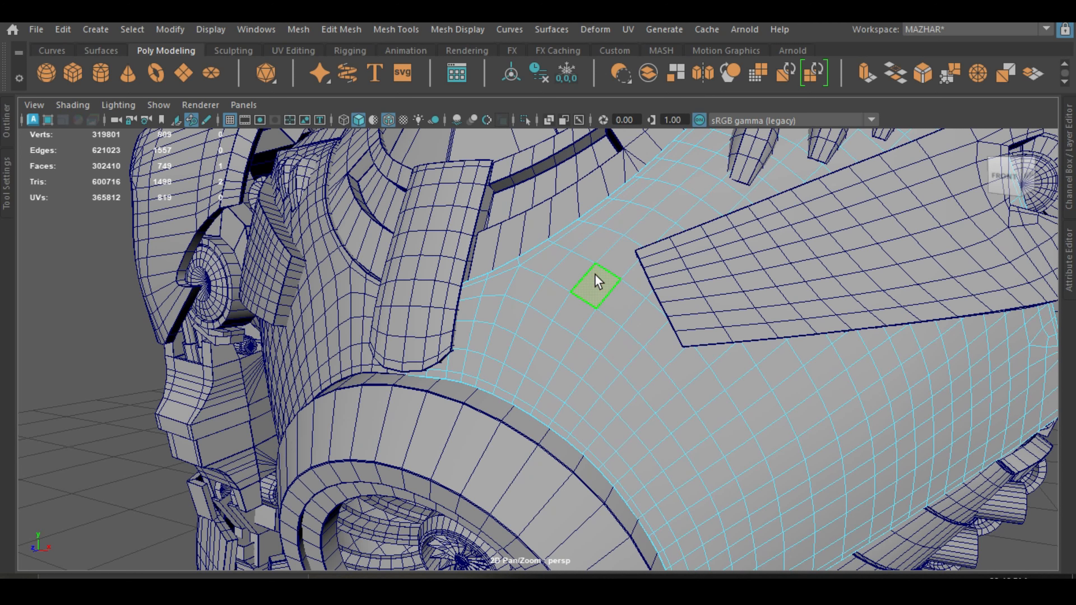
{"action": "left_click", "coordinate": [524, 120]}
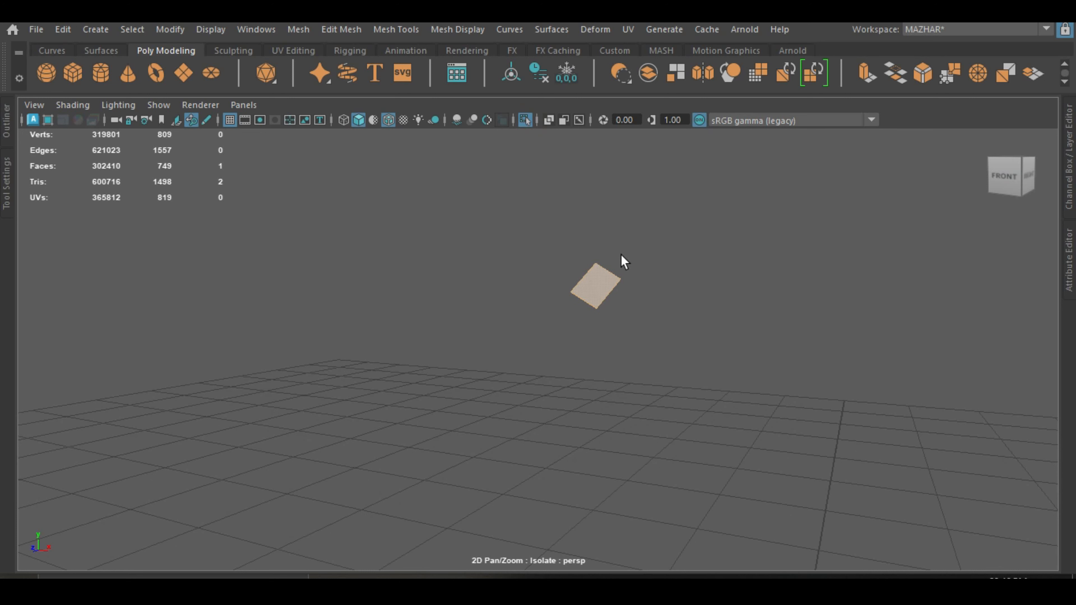
Check the isolated chest face's edges and corners in component mode, and turn isolation off to restore the whole robot
{"action": "right_click_drag", "start_coordinate": [618, 132], "coordinate": [636, 101]}
{"action": "left_click", "coordinate": [600, 299]}
{"action": "right_click_drag", "start_coordinate": [591, 300], "coordinate": [506, 185]}
{"action": "right_click_drag", "start_coordinate": [579, 90], "coordinate": [579, 91]}
{"action": "left_click", "coordinate": [525, 120]}
Select the flared fin behind the robot's shoulder and examine the edge flow on it and the adjacent back plate
{"action": "scroll", "coordinate": [566, 276], "scroll_direction": "down", "scroll_amount": 5}
{"action": "left_click_drag", "start_coordinate": [554, 320], "coordinate": [805, 364], "text": "alt"}
{"action": "left_click", "coordinate": [663, 239]}
{"action": "left_click_drag", "start_coordinate": [663, 238], "coordinate": [701, 372], "text": "alt"}
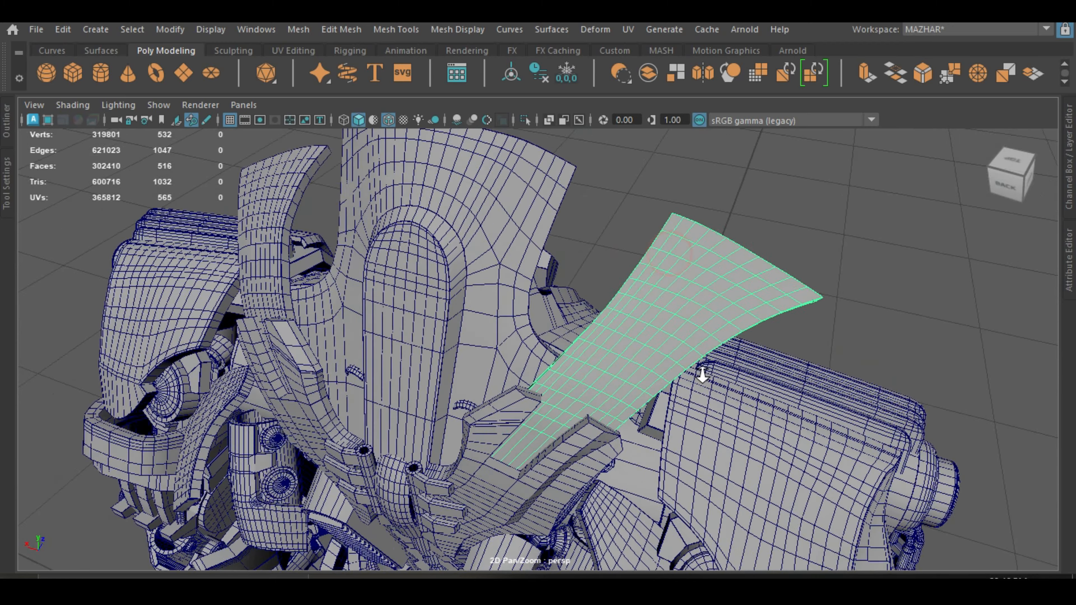
{"action": "scroll", "coordinate": [706, 344], "scroll_direction": "up", "scroll_amount": 5}
{"action": "middle_click_drag", "start_coordinate": [707, 344], "coordinate": [623, 391], "text": "alt"}
{"action": "middle_click_drag", "start_coordinate": [547, 362], "coordinate": [612, 381], "text": "alt"}
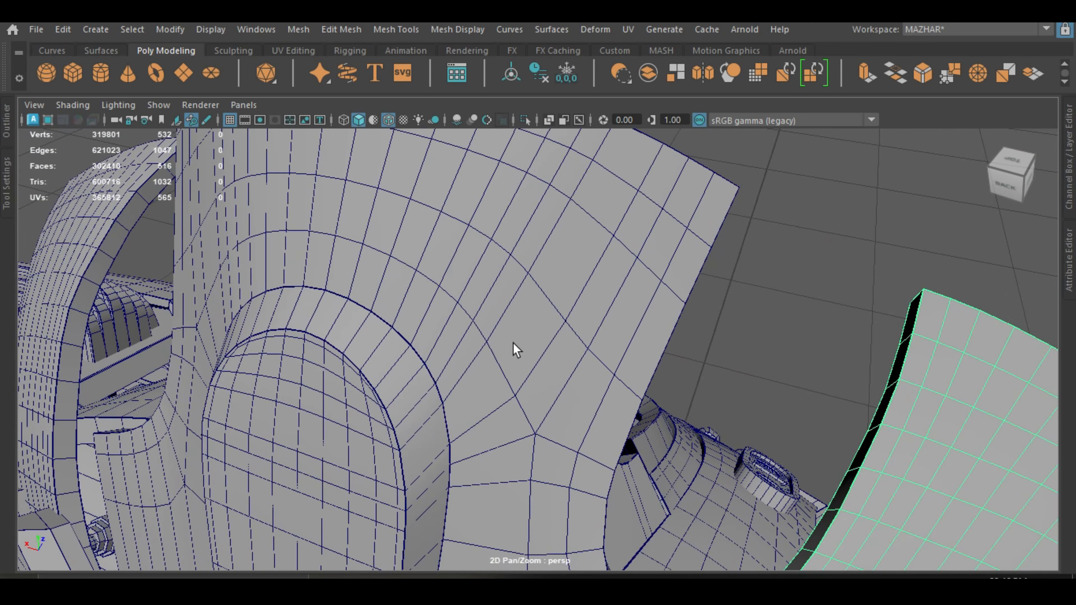
{"action": "mouse_move", "coordinate": [513, 342]}
{"action": "left_mouse_down", "text": "alt"}
{"action": "mouse_move", "coordinate": [586, 346]}
{"action": "mouse_move", "coordinate": [629, 334]}
{"action": "mouse_move", "coordinate": [524, 302]}
{"action": "mouse_move", "coordinate": [547, 298]}
{"action": "mouse_move", "coordinate": [512, 281]}
{"action": "mouse_move", "coordinate": [377, 287]}
{"action": "left_mouse_up", "text": "alt"}
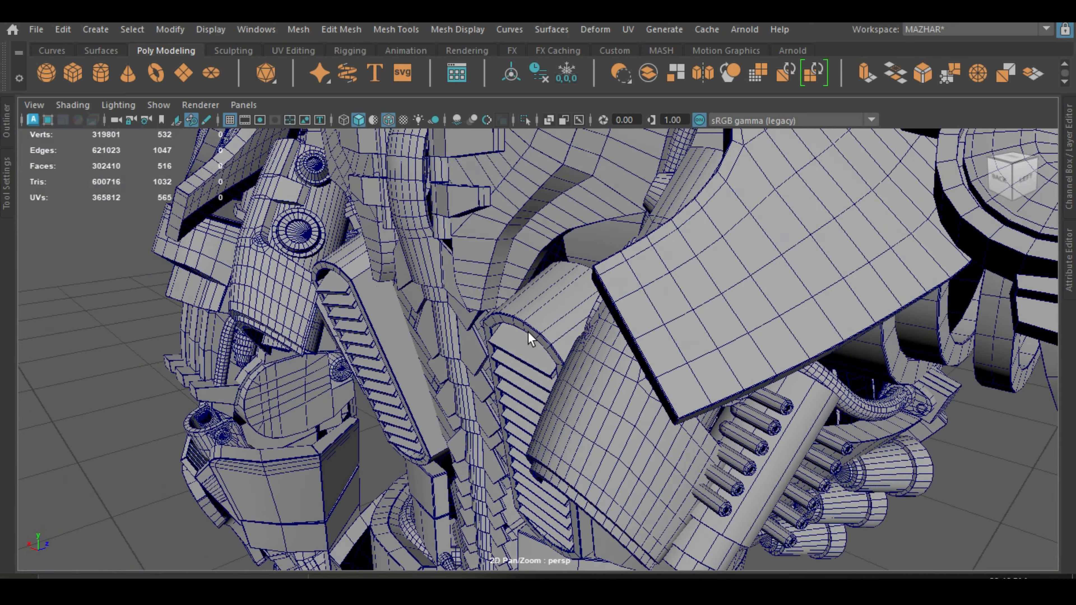
Examine the wireframe of the robot's upper back and curved shoulder armour up close
{"action": "middle_click_drag", "start_coordinate": [528, 332], "coordinate": [428, 395], "text": "alt"}
{"action": "scroll", "coordinate": [662, 329], "scroll_direction": "down", "scroll_amount": 8}
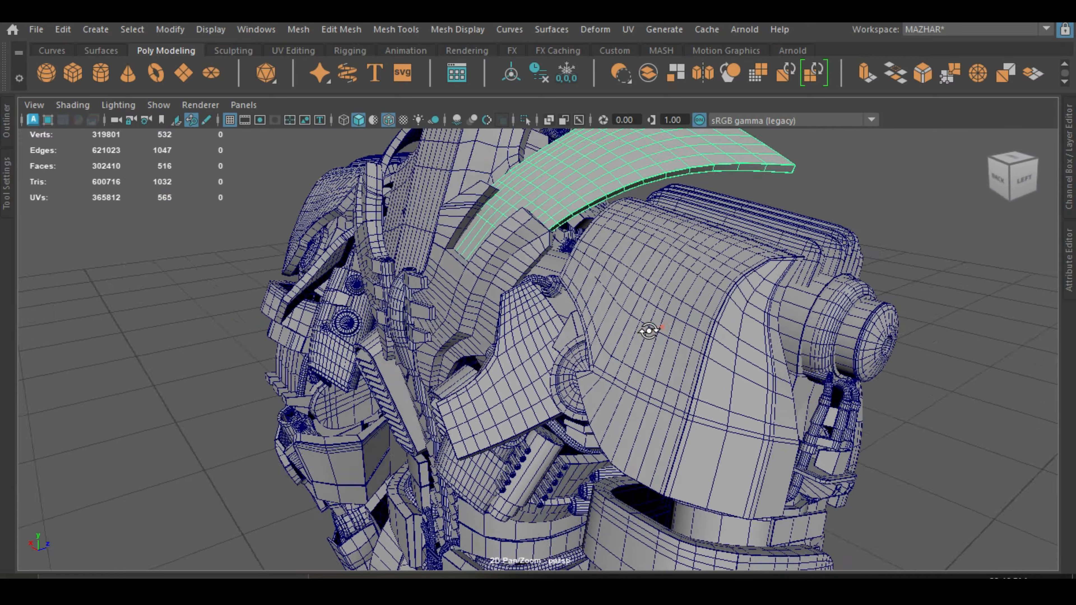
{"action": "left_click_drag", "start_coordinate": [661, 328], "coordinate": [632, 340], "text": "alt"}
{"action": "scroll", "coordinate": [658, 353], "scroll_direction": "up", "scroll_amount": 3}
{"action": "scroll", "coordinate": [658, 353], "scroll_direction": "up", "scroll_amount": 3}
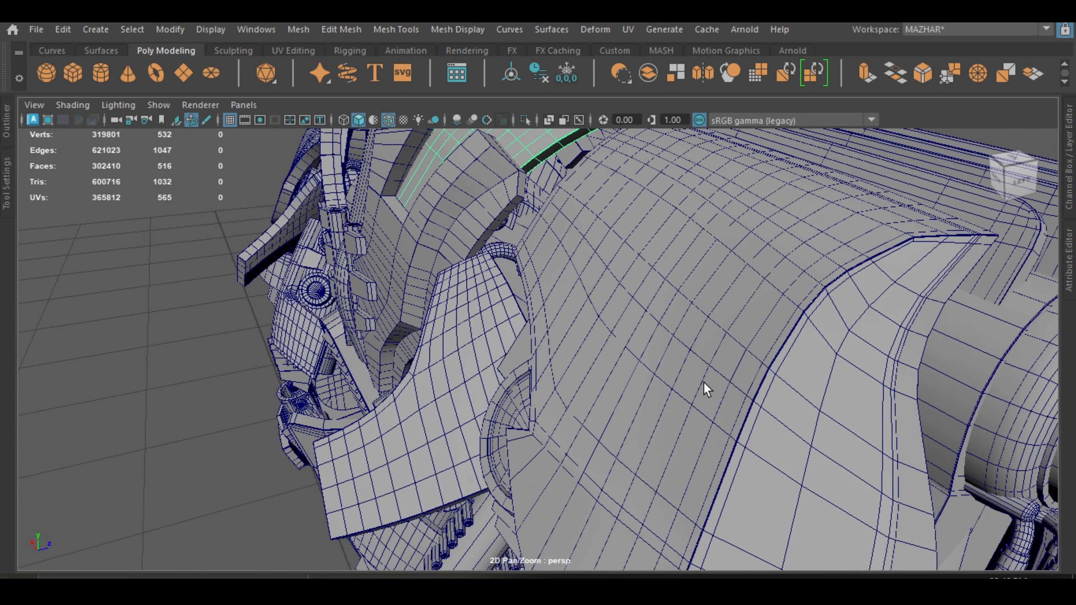
{"action": "scroll", "coordinate": [643, 409], "scroll_direction": "down", "scroll_amount": 4}
{"action": "scroll", "coordinate": [657, 416], "scroll_direction": "up", "scroll_amount": 4}
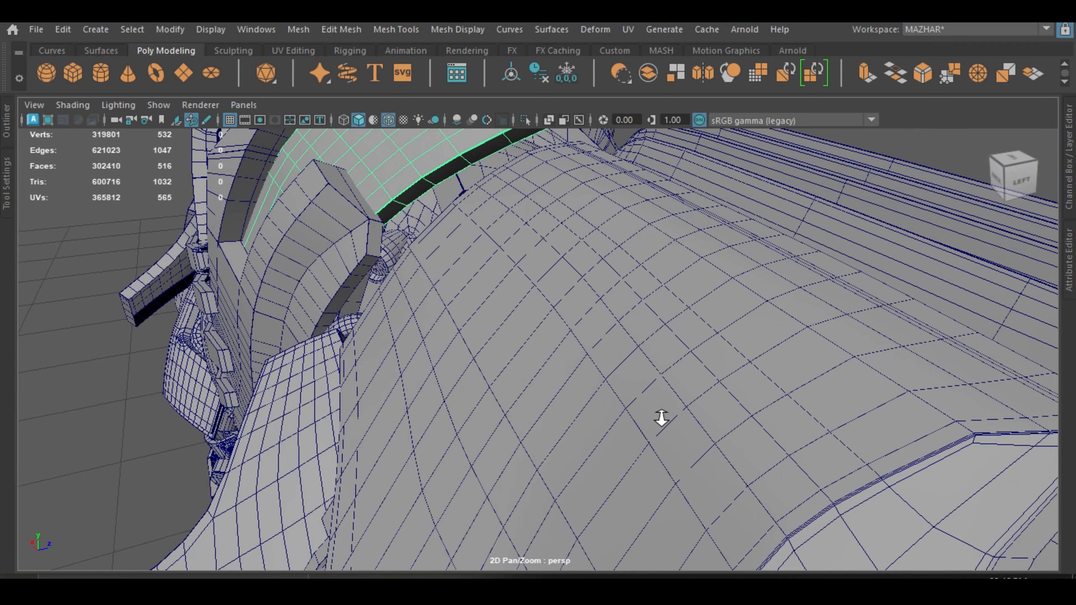
{"action": "scroll", "coordinate": [657, 418], "scroll_direction": "down", "scroll_amount": 4}
{"action": "left_click_drag", "start_coordinate": [642, 413], "coordinate": [706, 391], "text": "alt"}
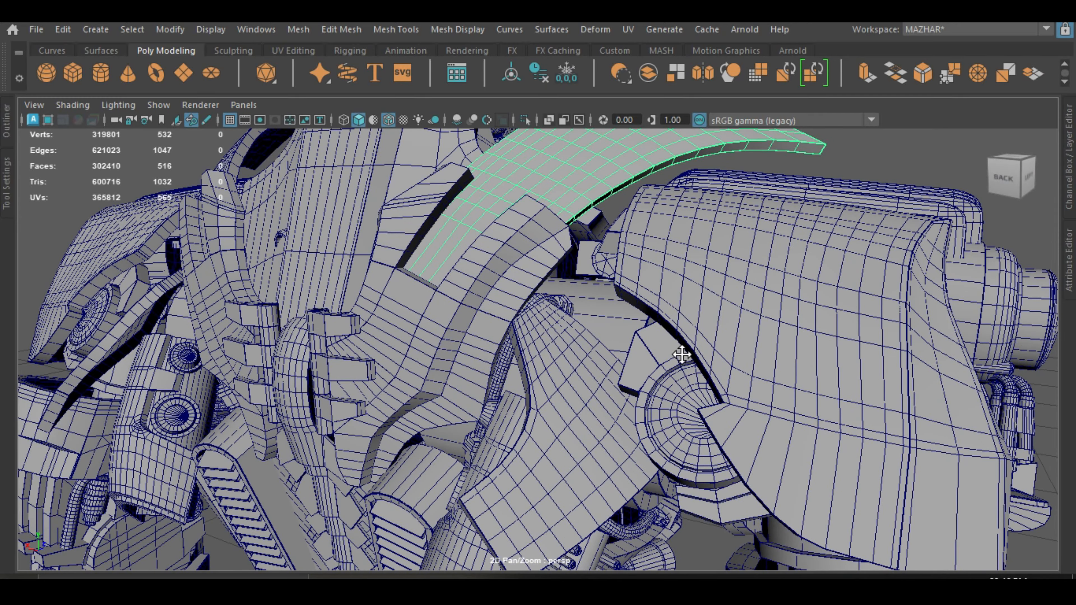
Examine the wireframe of the robot's chest, waist and legs from the front and the side
{"action": "left_click_drag", "start_coordinate": [679, 354], "coordinate": [296, 380], "text": "alt"}
{"action": "middle_click_drag", "start_coordinate": [597, 389], "coordinate": [313, 254], "text": "alt"}
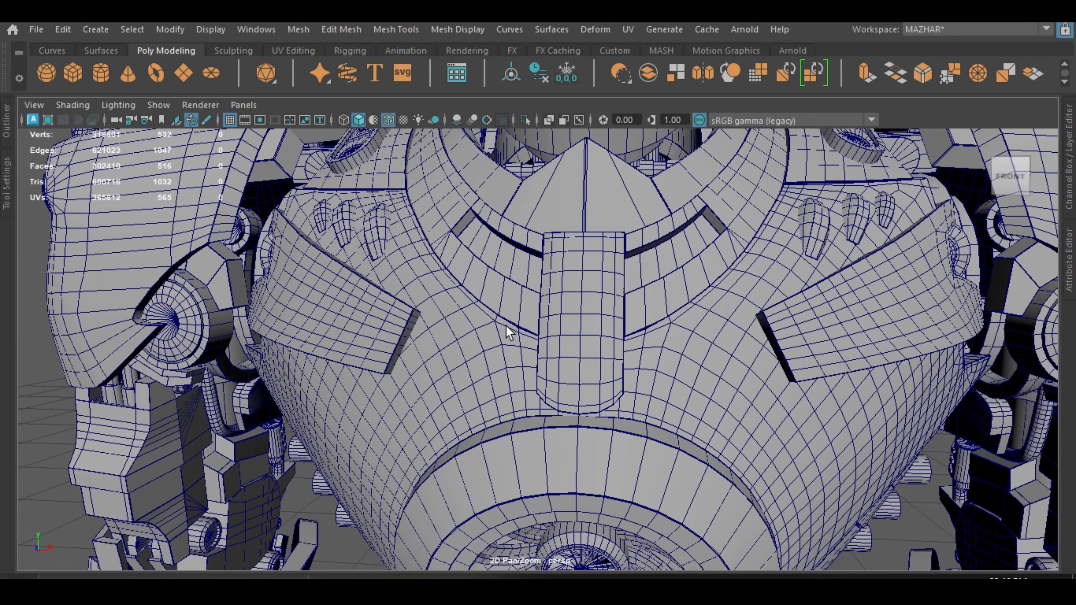
{"action": "right_click_drag", "start_coordinate": [779, 348], "coordinate": [534, 313], "text": "alt"}
{"action": "middle_click_drag", "start_coordinate": [579, 394], "coordinate": [581, 291], "text": "alt"}
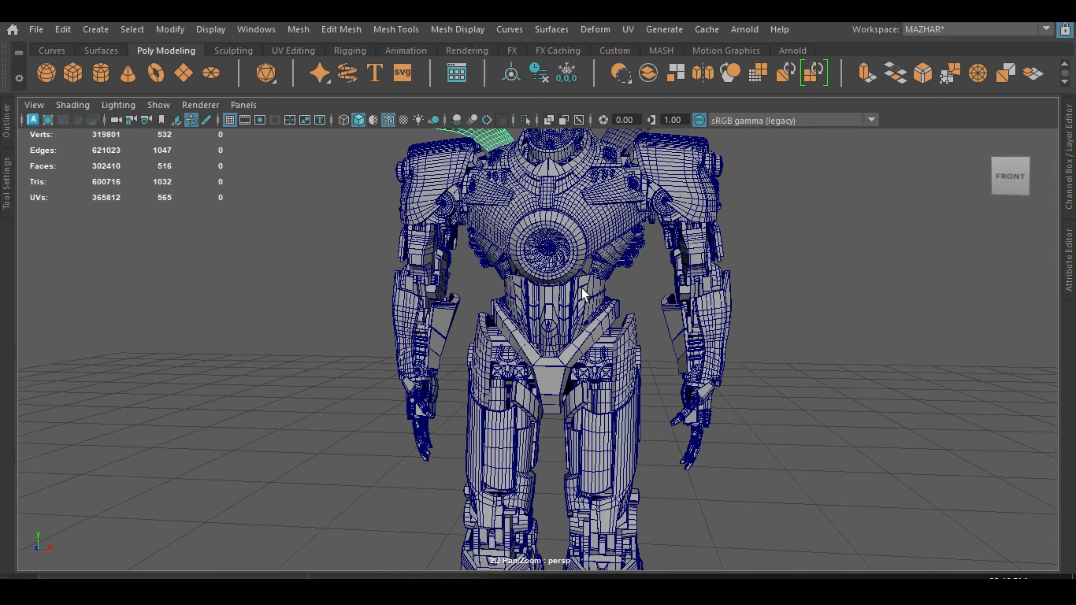
{"action": "right_click_drag", "start_coordinate": [610, 371], "coordinate": [691, 419], "text": "alt"}
{"action": "left_click_drag", "start_coordinate": [692, 421], "coordinate": [624, 437], "text": "alt"}
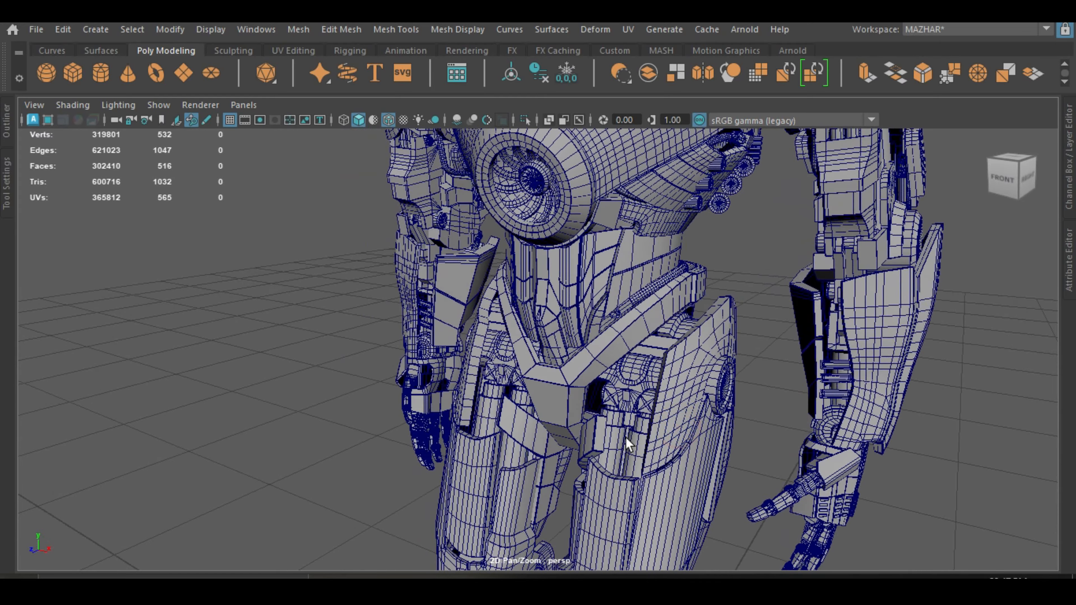
{"action": "middle_click_drag", "start_coordinate": [618, 424], "coordinate": [523, 265], "text": "alt"}
{"action": "right_click_drag", "start_coordinate": [633, 342], "coordinate": [569, 349], "text": "alt"}
{"action": "middle_click_drag", "start_coordinate": [627, 389], "coordinate": [650, 284], "text": "alt"}
{"action": "right_click_drag", "start_coordinate": [658, 275], "coordinate": [612, 297], "text": "alt"}
{"action": "left_click_drag", "start_coordinate": [653, 305], "coordinate": [701, 295], "text": "alt"}
{"action": "middle_click_drag", "start_coordinate": [688, 316], "coordinate": [710, 379], "text": "alt"}
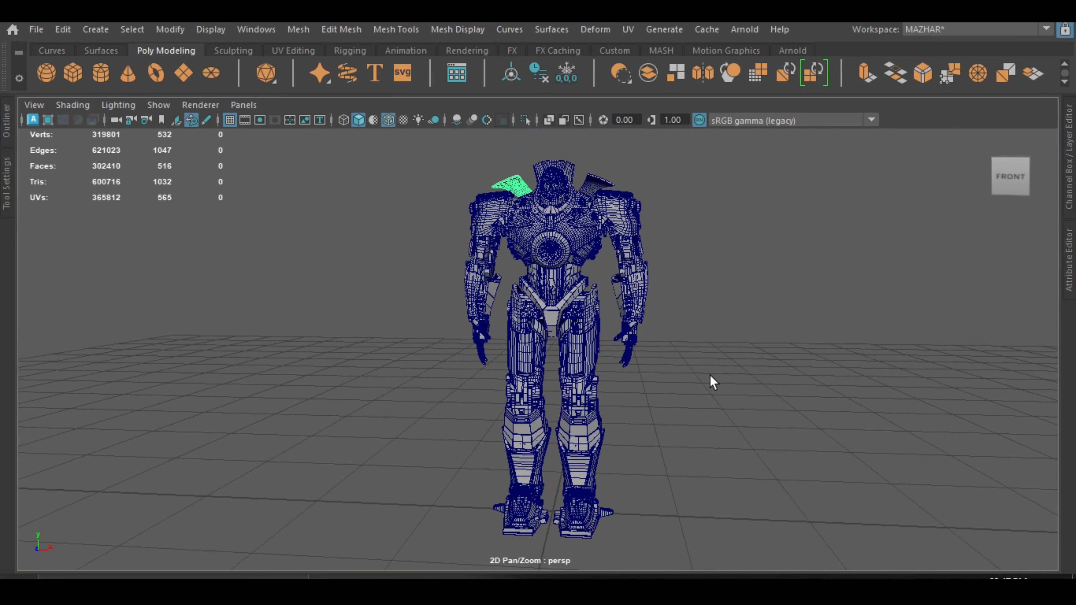
{"action": "right_click_drag", "start_coordinate": [586, 346], "coordinate": [652, 365], "text": "alt"}
{"action": "left_click_drag", "start_coordinate": [644, 367], "coordinate": [534, 366], "text": "alt"}
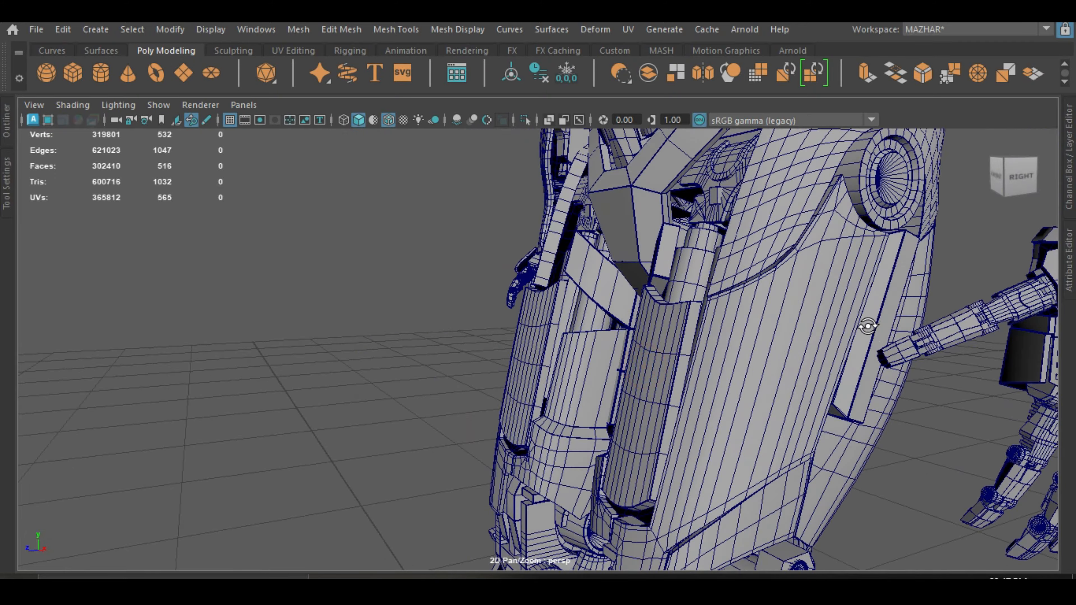
Examine the wireframe of the robot's rear pelvis, spine cables and waist belt from behind
{"action": "left_click_drag", "start_coordinate": [868, 326], "coordinate": [685, 331], "text": "alt"}
{"action": "scroll", "coordinate": [607, 330], "scroll_direction": "down", "scroll_amount": 10}
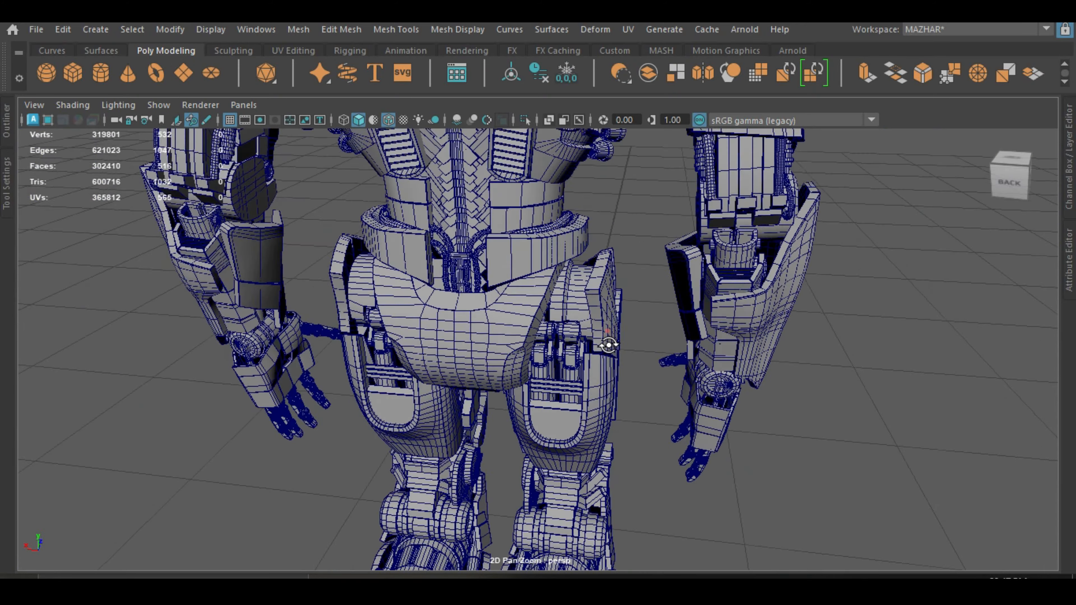
{"action": "left_click_drag", "start_coordinate": [608, 345], "coordinate": [614, 336], "text": "alt"}
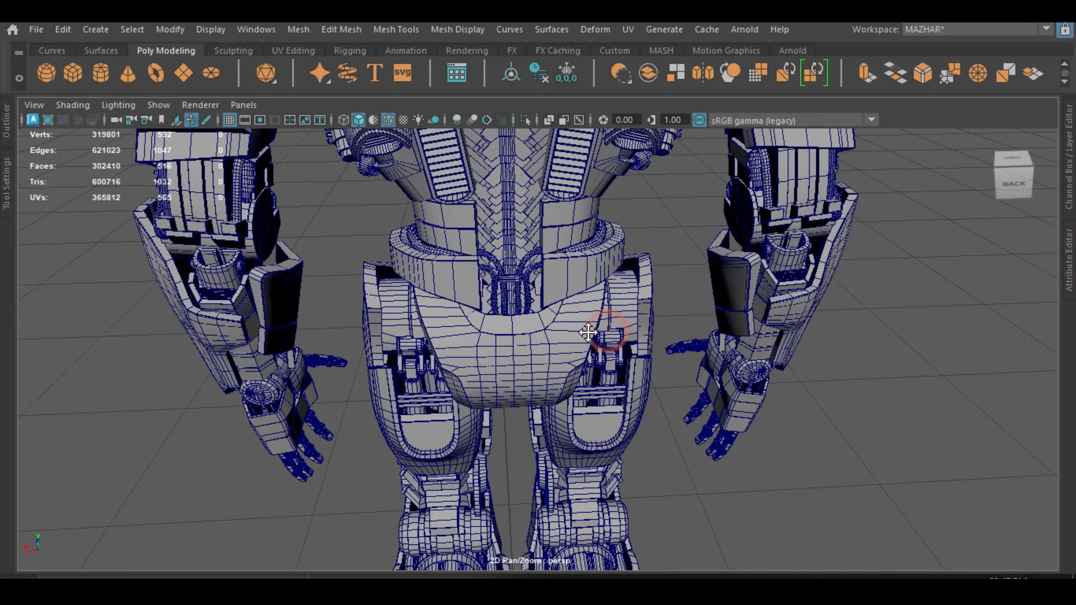
{"action": "middle_click_drag", "start_coordinate": [614, 336], "coordinate": [581, 380], "text": "alt"}
{"action": "left_click_drag", "start_coordinate": [581, 380], "coordinate": [605, 301], "text": "alt"}
{"action": "right_click_drag", "start_coordinate": [580, 303], "coordinate": [686, 401], "text": "alt"}
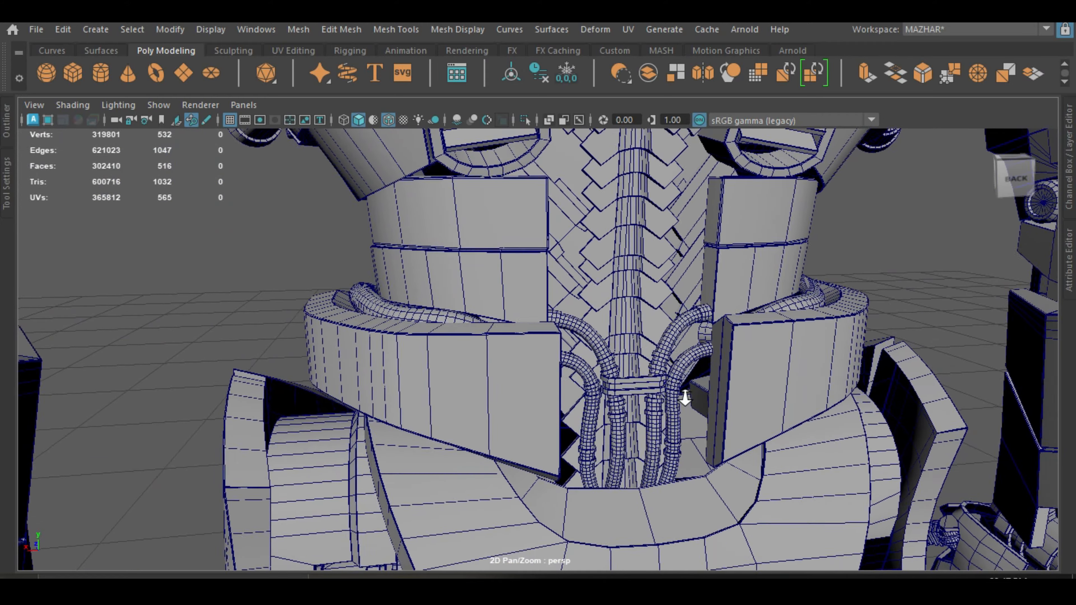
{"action": "left_click_drag", "start_coordinate": [661, 405], "coordinate": [709, 381], "text": "alt"}
{"action": "right_click_drag", "start_coordinate": [679, 394], "coordinate": [708, 411], "text": "alt"}
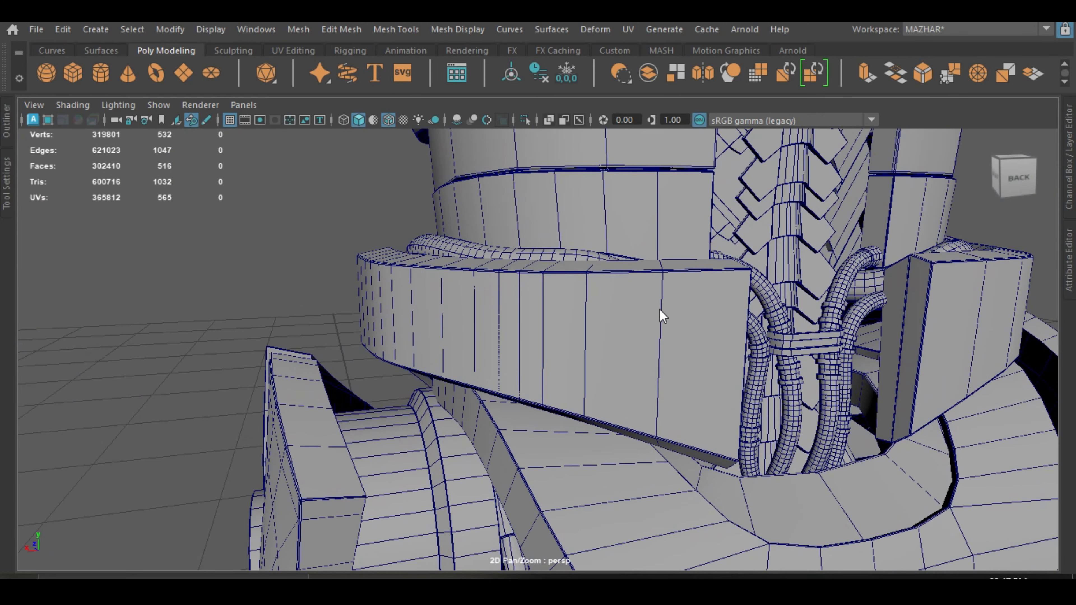
Select individual faces on the rear of the waist belt in face mode to check their shape
{"action": "right_click_drag", "start_coordinate": [663, 316], "coordinate": [662, 166]}
{"action": "left_click", "coordinate": [661, 349]}
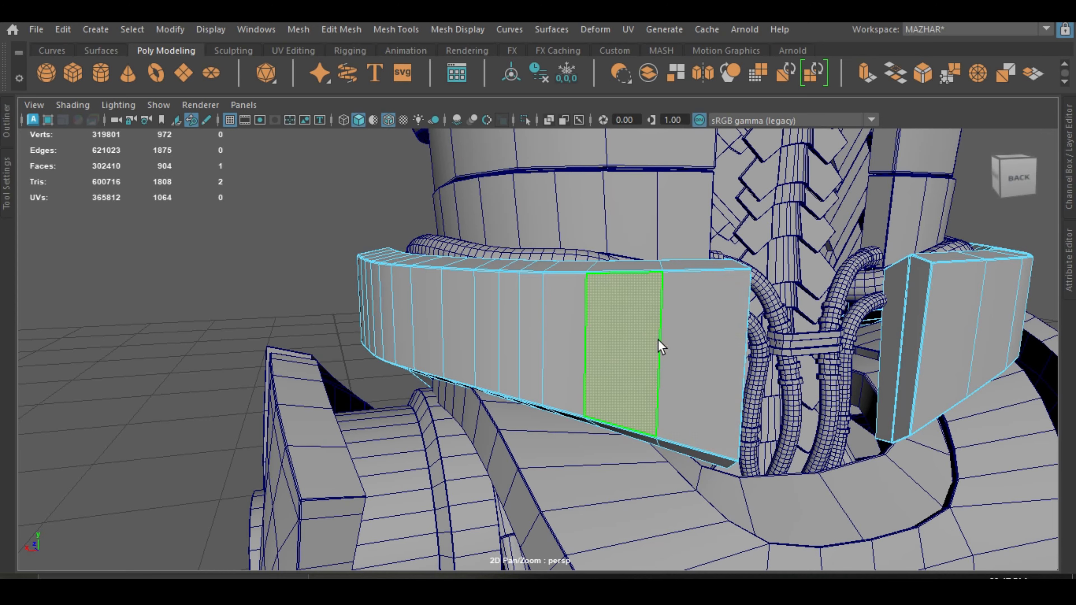
{"action": "left_click", "coordinate": [514, 326]}
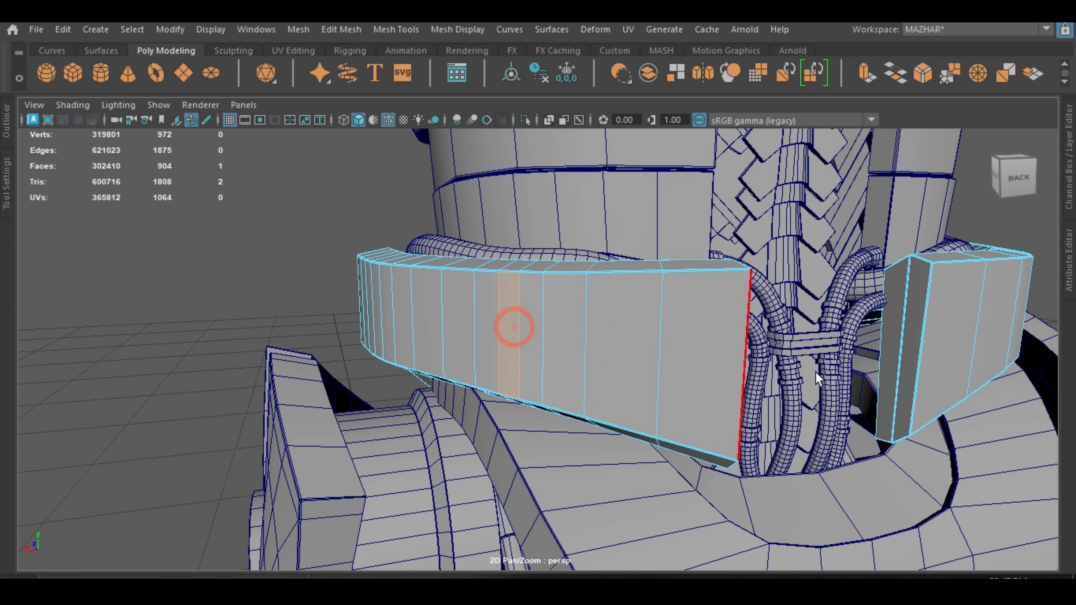
Review the wireframe of the whole robot from the front with the waist belt highlighted
{"action": "right_click_drag", "start_coordinate": [815, 372], "coordinate": [531, 389], "text": "alt"}
{"action": "left_click_drag", "start_coordinate": [531, 389], "coordinate": [694, 398], "text": "alt"}
{"action": "right_click_drag", "start_coordinate": [694, 398], "coordinate": [533, 396], "text": "alt"}
{"action": "left_click_drag", "start_coordinate": [534, 396], "coordinate": [716, 377], "text": "alt"}
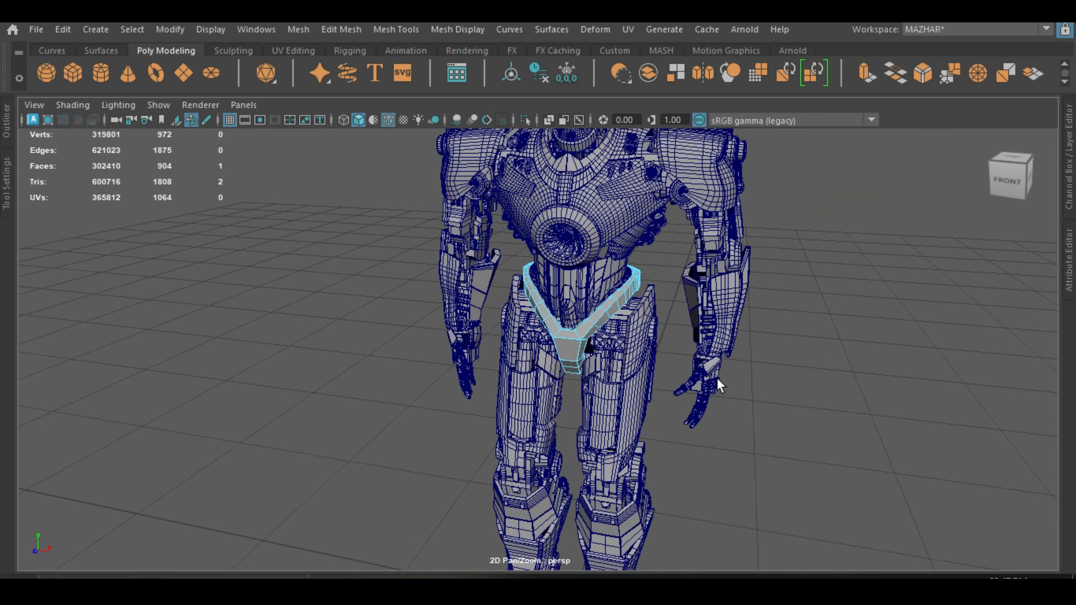
{"action": "right_click_drag", "start_coordinate": [717, 378], "coordinate": [663, 401], "text": "alt"}
{"action": "left_click_drag", "start_coordinate": [663, 401], "coordinate": [672, 360], "text": "alt"}
{"action": "right_click_drag", "start_coordinate": [673, 360], "coordinate": [653, 313], "text": "alt"}
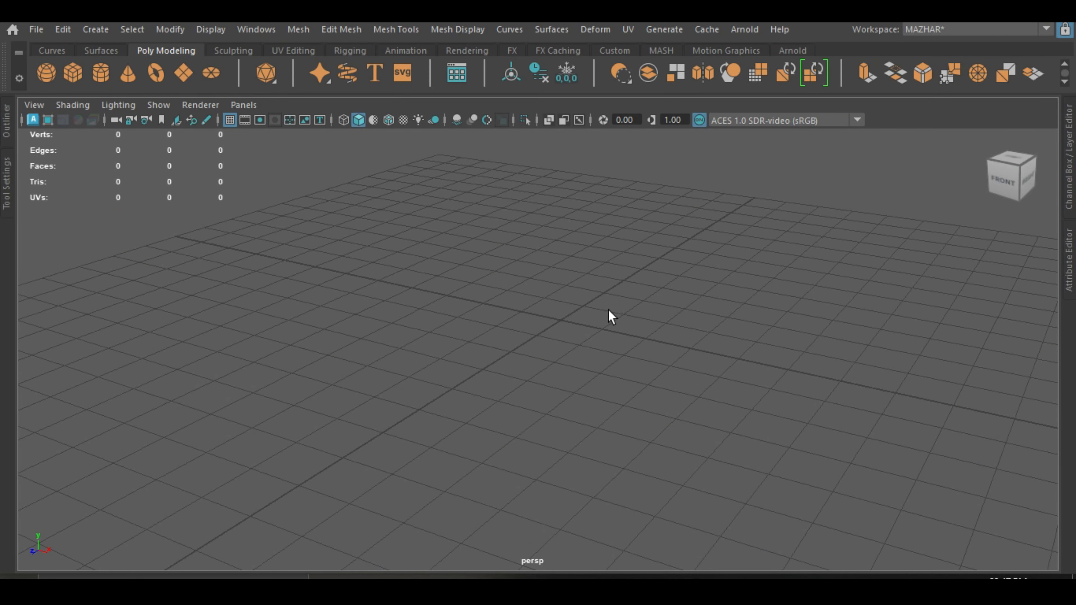
Create a polygon cylinder at the centre of the empty scene's grid and frame it in close-up
{"action": "middle_click_drag", "start_coordinate": [607, 314], "coordinate": [619, 263], "text": "alt"}
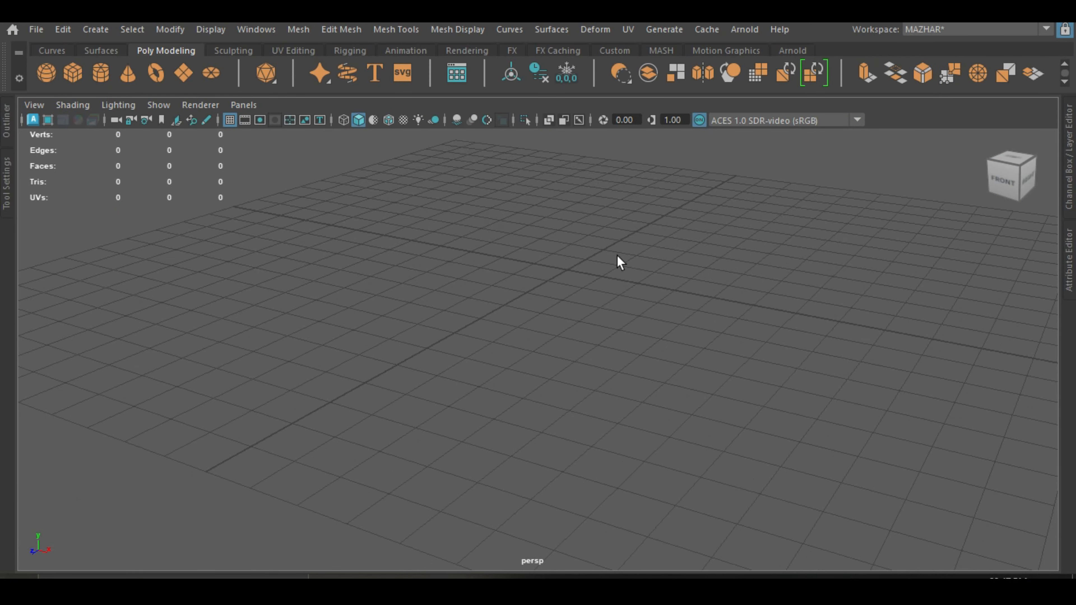
{"action": "left_click_drag", "start_coordinate": [591, 286], "coordinate": [536, 300], "text": "alt"}
{"action": "middle_click_drag", "start_coordinate": [525, 305], "coordinate": [476, 326], "text": "alt"}
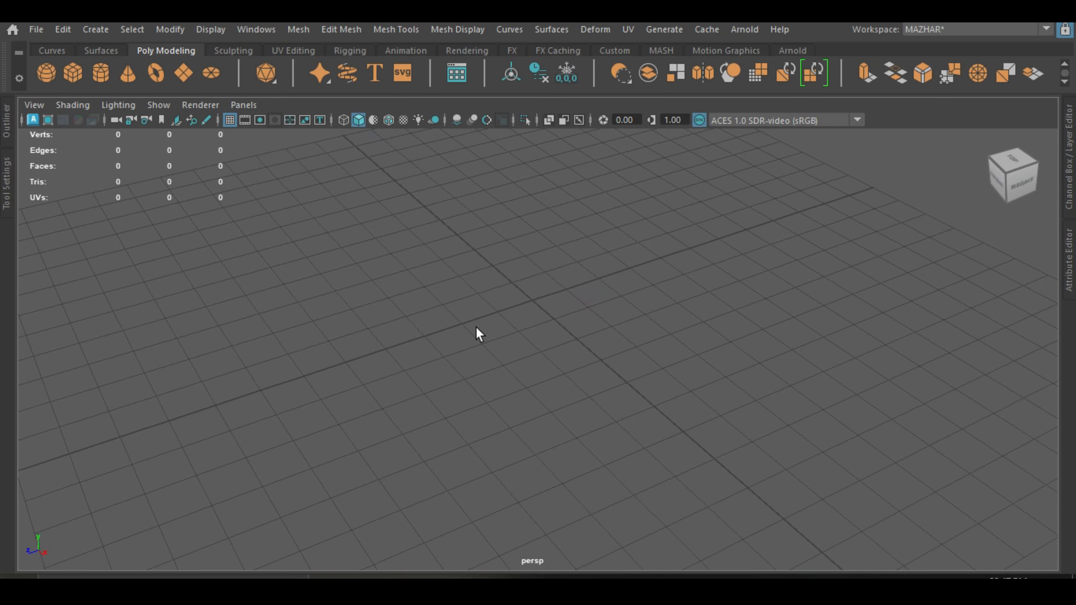
{"action": "left_click", "coordinate": [97, 72]}
{"action": "scroll", "coordinate": [543, 238], "scroll_direction": "up", "scroll_amount": 5}
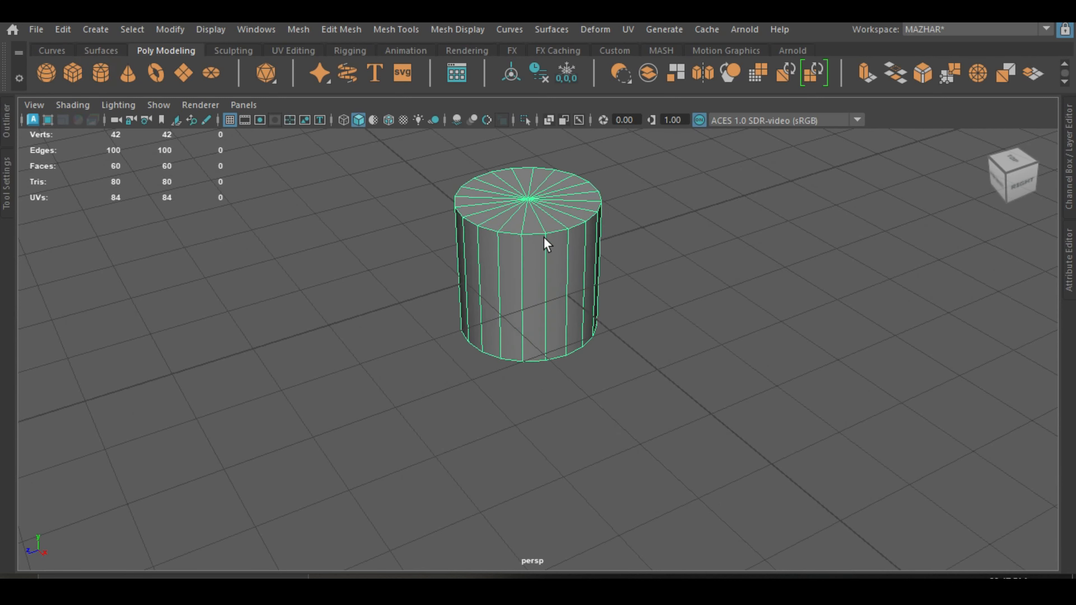
{"action": "middle_click_drag", "start_coordinate": [541, 259], "coordinate": [527, 324], "text": "alt"}
{"action": "left_click_drag", "start_coordinate": [524, 308], "coordinate": [588, 303], "text": "alt"}
{"action": "scroll", "coordinate": [579, 286], "scroll_direction": "up", "scroll_amount": 4}
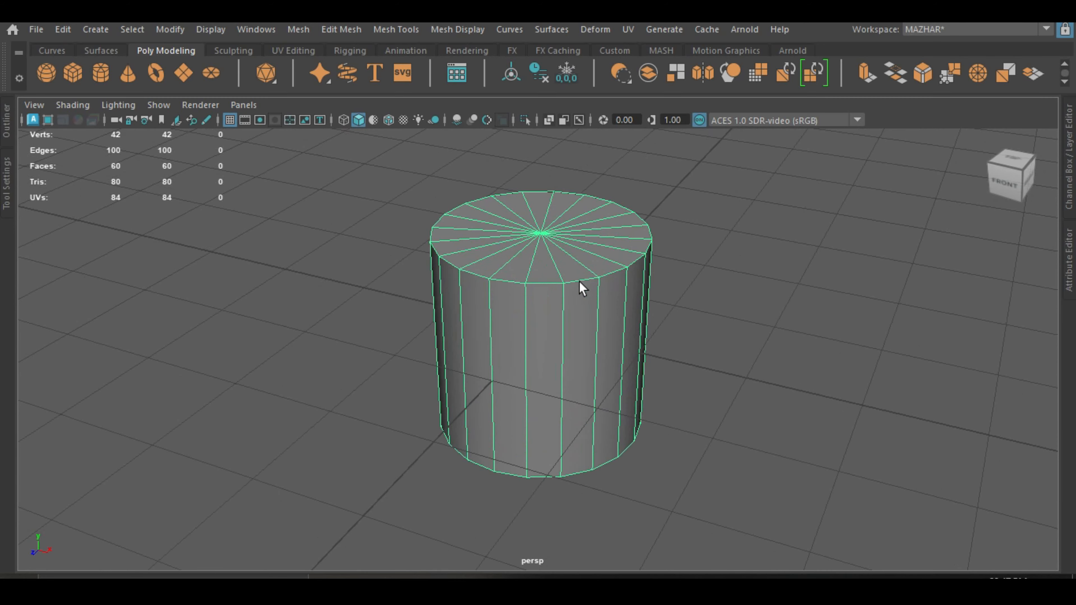
{"action": "middle_click_drag", "start_coordinate": [563, 286], "coordinate": [547, 312], "text": "alt"}
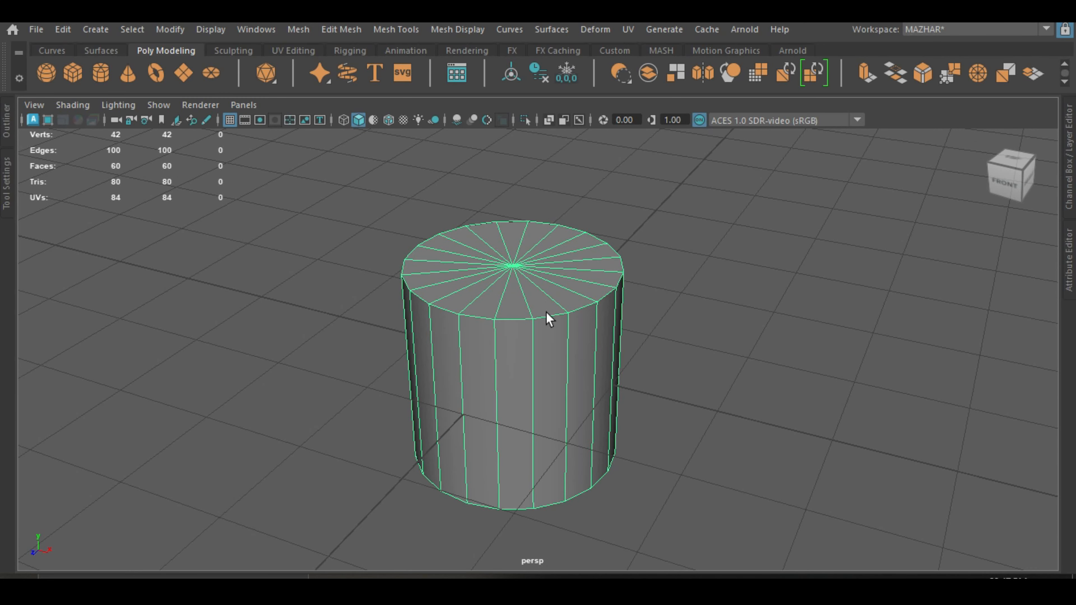
Select one triangular face on the cylinder's bottom cap in face mode and isolate it
{"action": "left_click_drag", "start_coordinate": [546, 313], "coordinate": [529, 237], "text": "alt"}
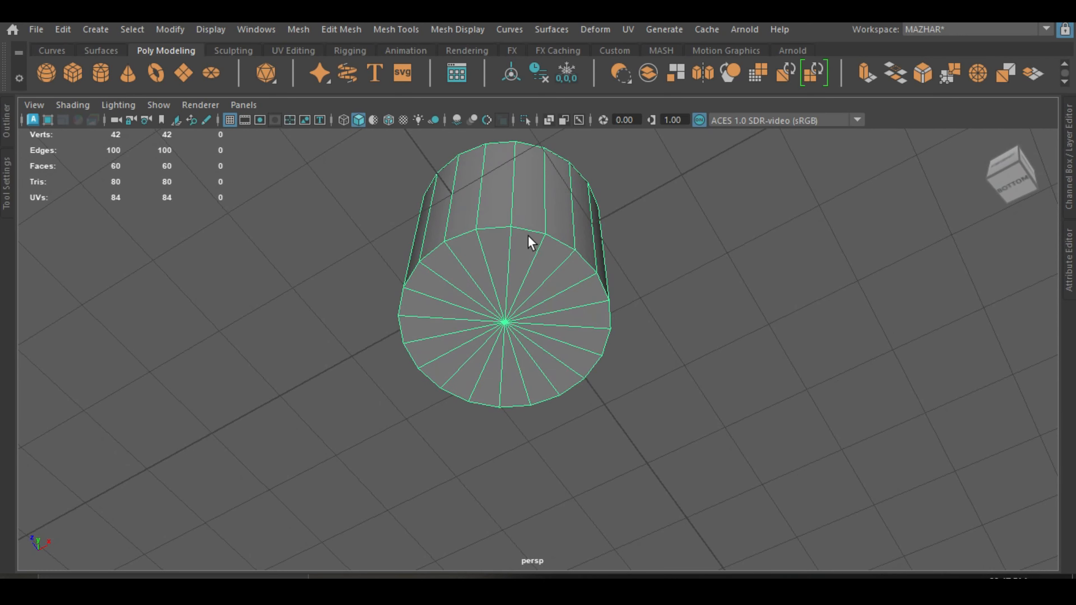
{"action": "right_click_drag", "start_coordinate": [529, 239], "coordinate": [531, 166]}
{"action": "left_click", "coordinate": [524, 250]}
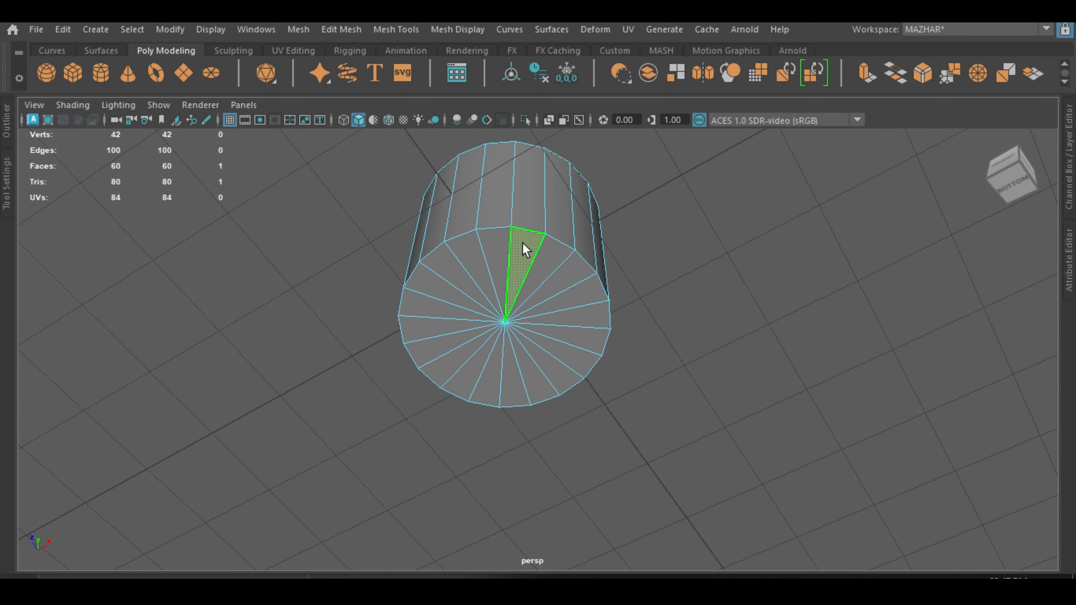
{"action": "scroll", "coordinate": [538, 237], "scroll_direction": "up", "scroll_amount": 5}
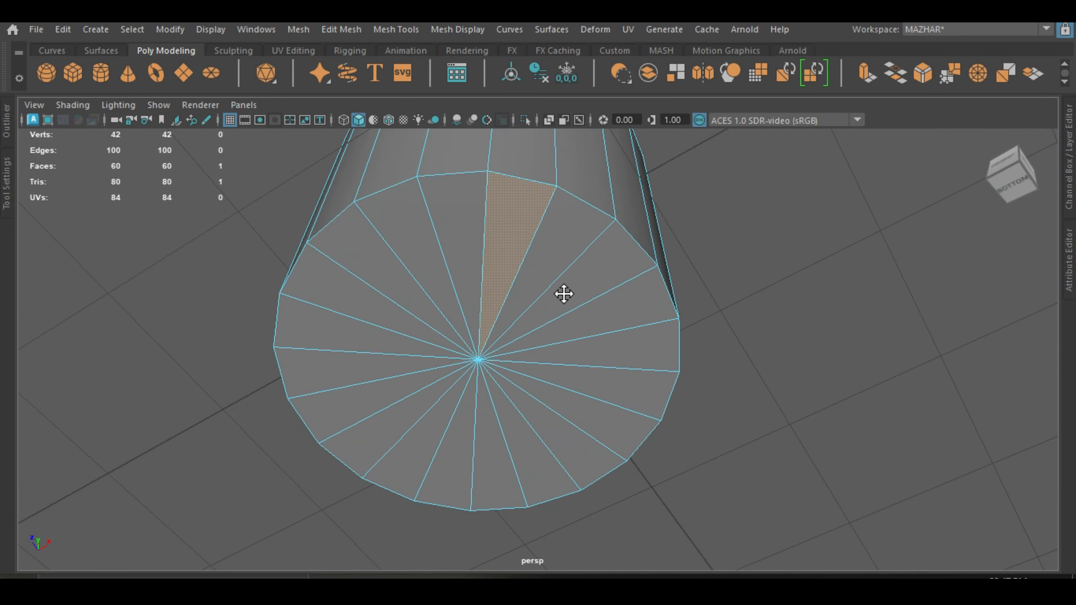
{"action": "middle_click_drag", "start_coordinate": [564, 294], "coordinate": [564, 330], "text": "alt"}
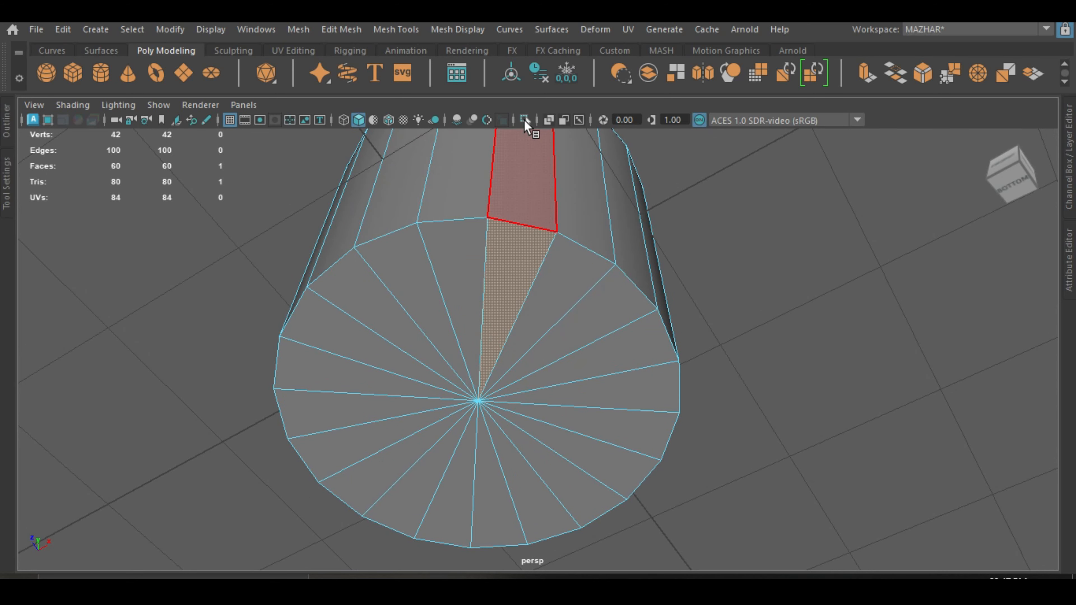
{"action": "left_click", "coordinate": [524, 120]}
Select the isolated triangle's edges in edge mode to check its three sides, and bring back the whole cylinder in object mode
{"action": "right_click_drag", "start_coordinate": [519, 211], "coordinate": [516, 85]}
{"action": "left_click", "coordinate": [511, 223]}
{"action": "left_click", "coordinate": [494, 249]}
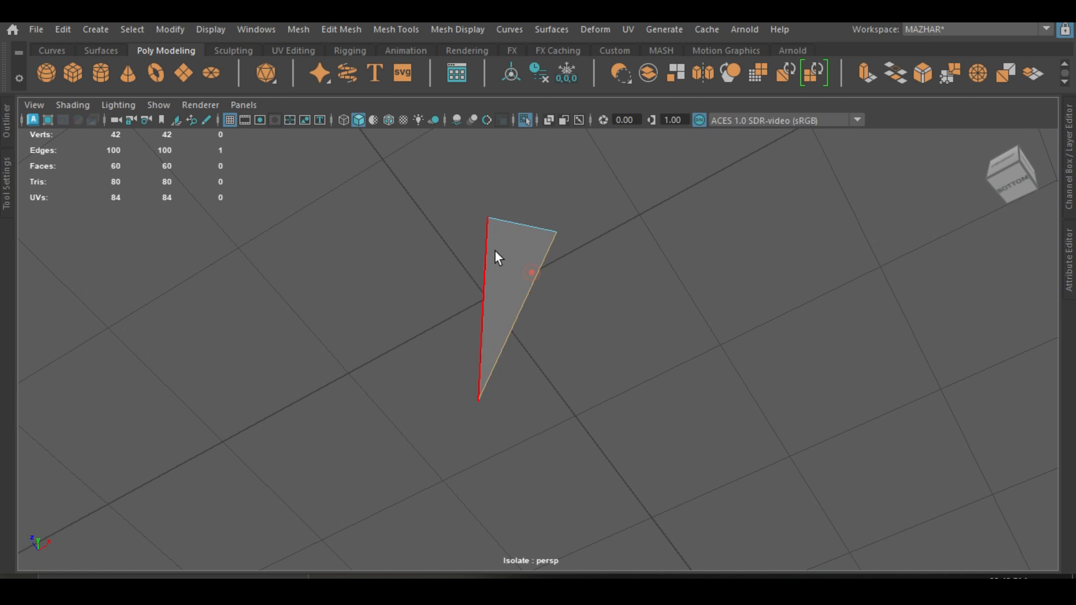
{"action": "right_click_drag", "start_coordinate": [521, 255], "coordinate": [588, 103]}
{"action": "left_click", "coordinate": [525, 120]}
Select two neighbouring side faces of the cylinder in face mode to compare their shape with the cap's faces
{"action": "left_click_drag", "start_coordinate": [574, 251], "coordinate": [560, 388], "text": "alt"}
{"action": "right_click_drag", "start_coordinate": [470, 223], "coordinate": [471, 167]}
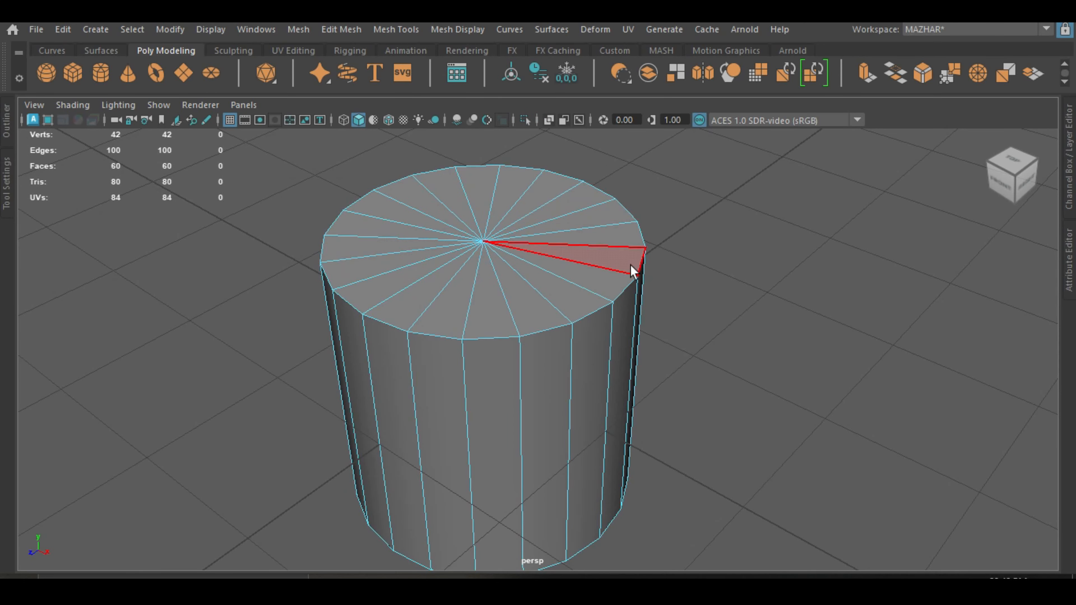
{"action": "left_click_drag", "start_coordinate": [593, 329], "coordinate": [600, 307], "text": "alt"}
{"action": "left_click", "coordinate": [589, 310]}
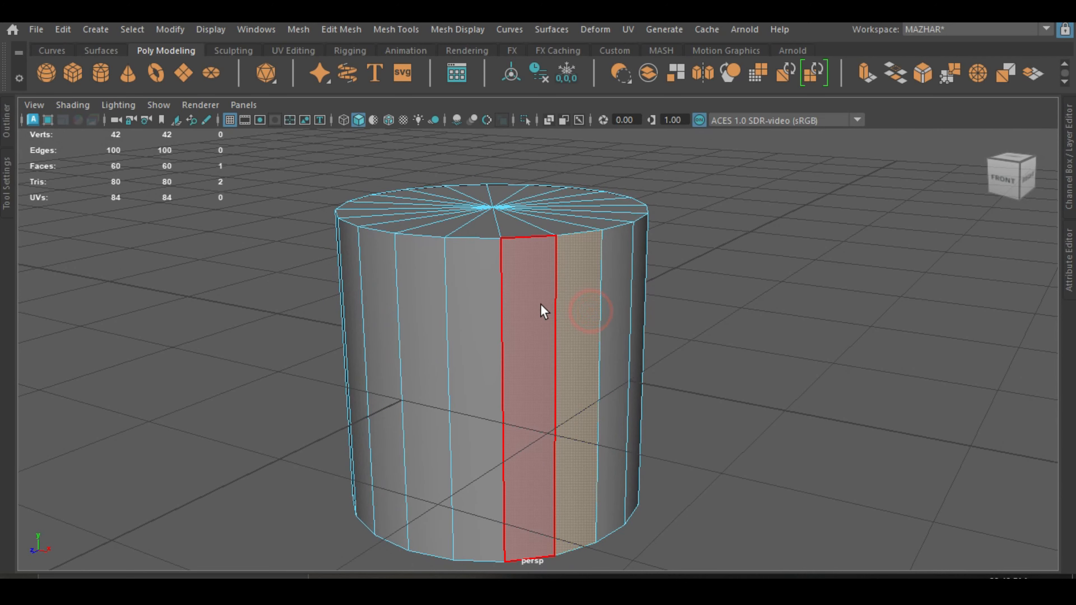
{"action": "left_click", "coordinate": [545, 306]}
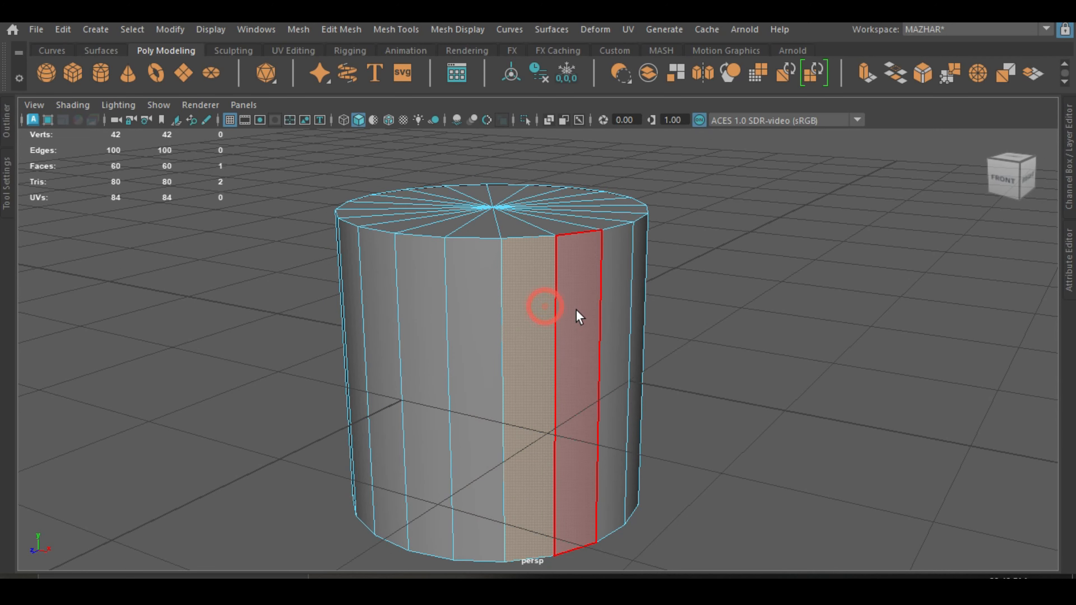
{"action": "left_click_drag", "start_coordinate": [579, 317], "coordinate": [452, 209], "text": "alt"}
{"action": "left_click_drag", "start_coordinate": [542, 259], "coordinate": [606, 354], "text": "alt"}
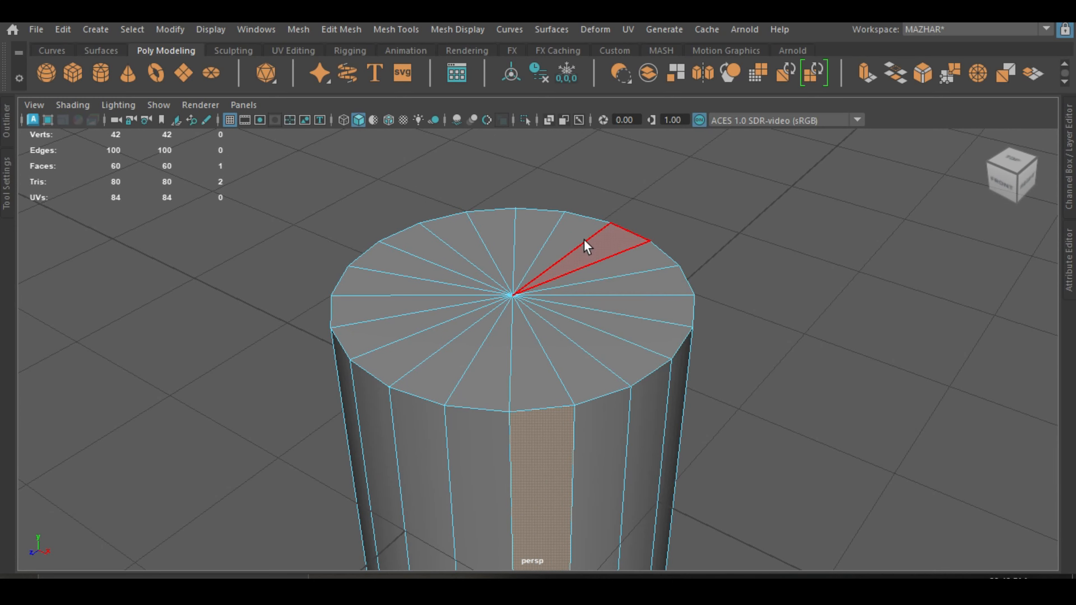
{"action": "left_click_drag", "start_coordinate": [604, 255], "coordinate": [643, 317], "text": "alt"}
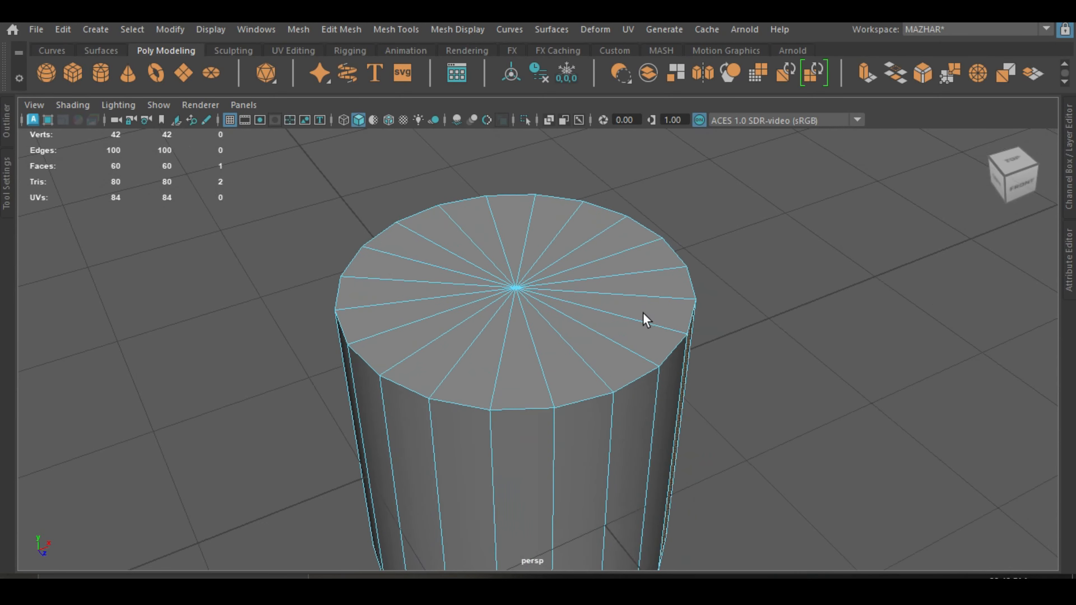
Return the cylinder to object mode and examine how the top cap's edges meet at the centre
{"action": "right_click", "coordinate": [528, 252]}
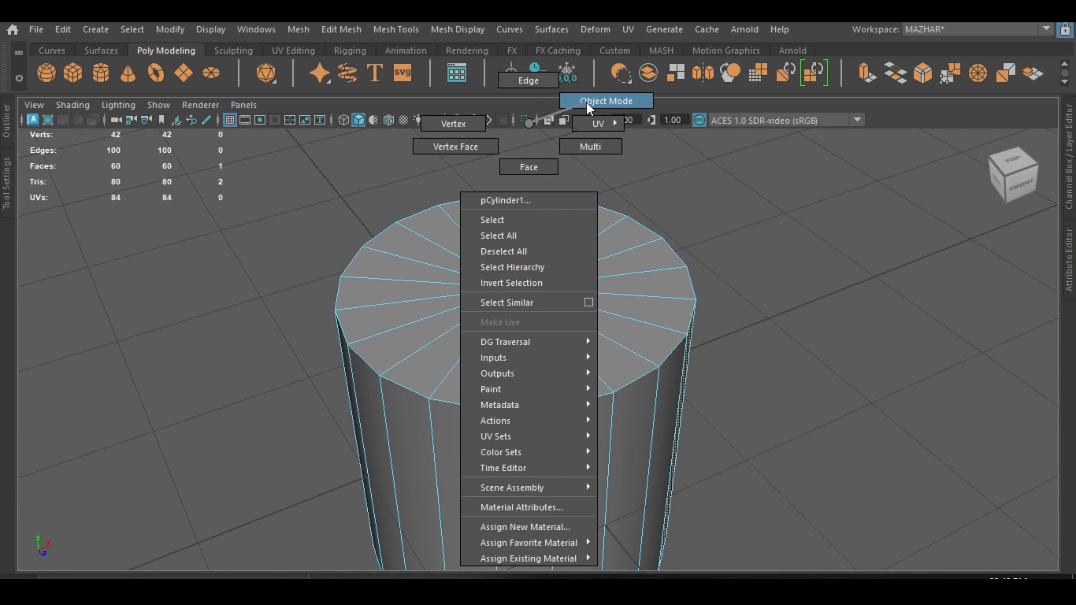
{"action": "left_click", "coordinate": [606, 101]}
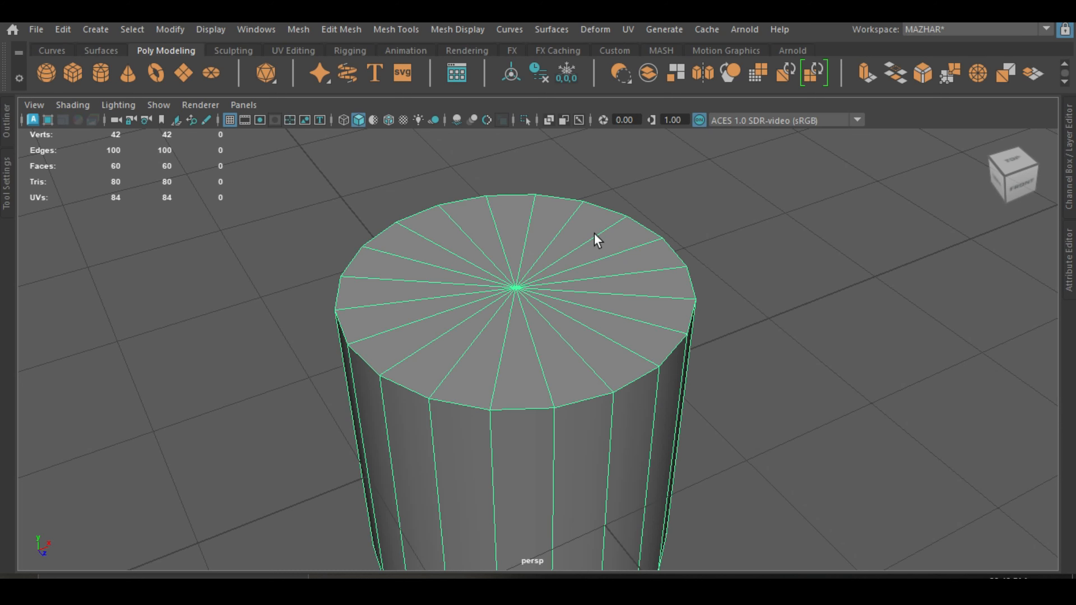
{"action": "middle_click_drag", "start_coordinate": [547, 276], "coordinate": [507, 289], "text": "alt"}
{"action": "scroll", "coordinate": [505, 284], "scroll_direction": "up", "scroll_amount": 2}
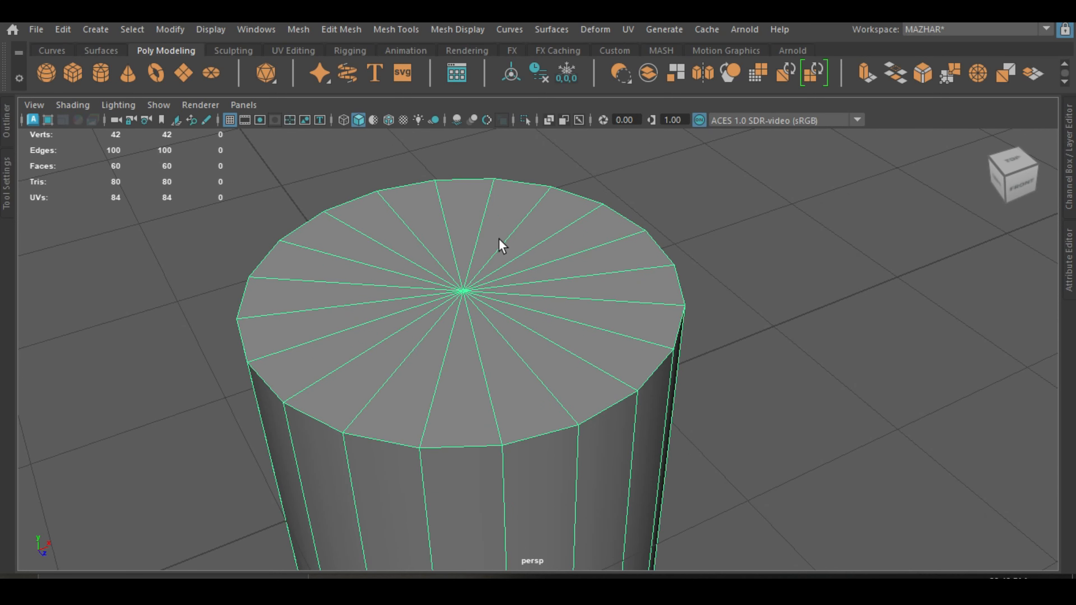
{"action": "scroll", "coordinate": [516, 252], "scroll_direction": "down", "scroll_amount": 3}
{"action": "left_click_drag", "start_coordinate": [518, 307], "coordinate": [588, 315], "text": "alt"}
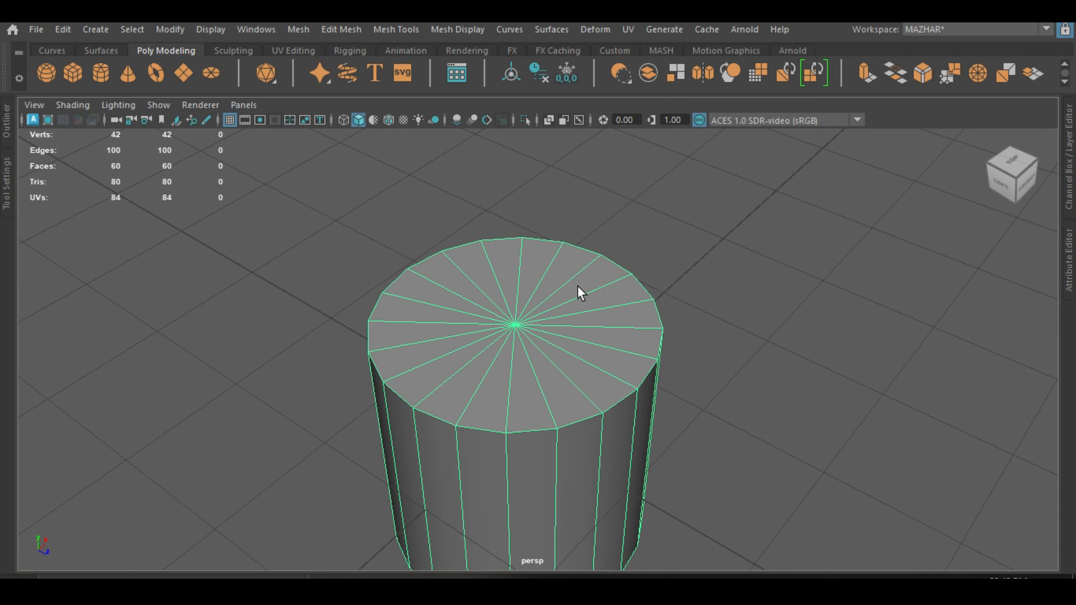
{"action": "scroll", "coordinate": [511, 290], "scroll_direction": "up", "scroll_amount": 2}
{"action": "left_click_drag", "start_coordinate": [512, 324], "coordinate": [510, 317], "text": "alt"}
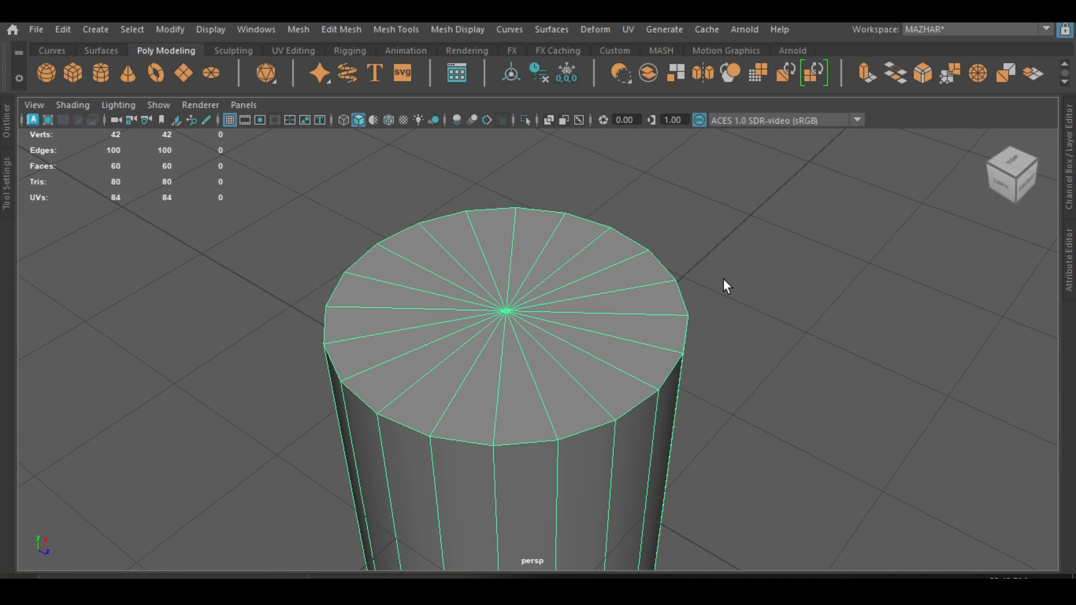
Turn on full screen view, frame the cylinder's top cap and switch the cylinder to edge mode
{"action": "key", "text": "ctrl+space"}
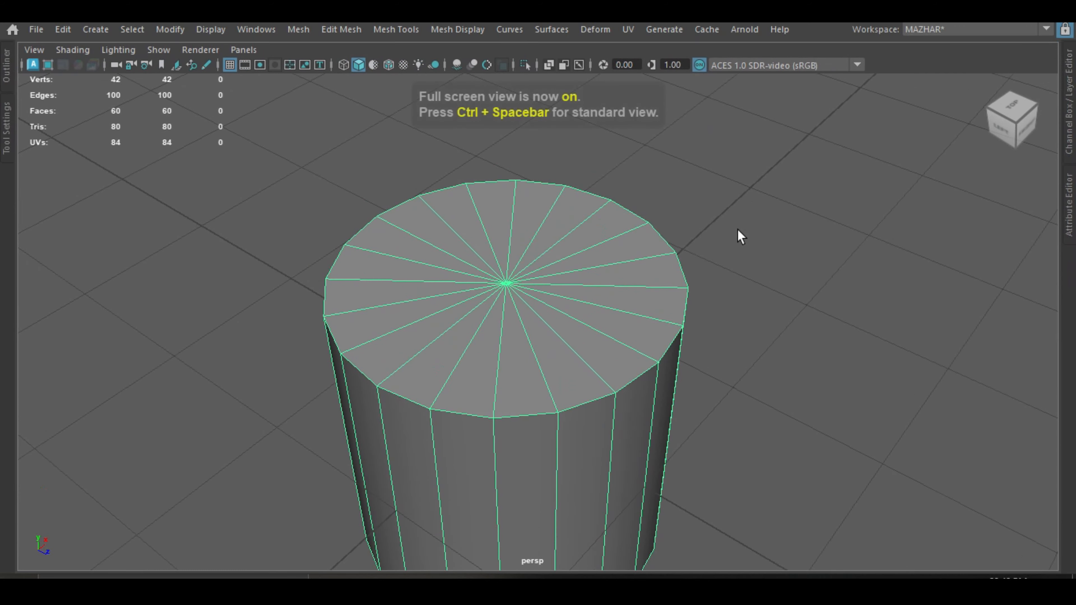
{"action": "mouse_move", "coordinate": [737, 233]}
{"action": "right_mouse_down", "text": "alt"}
{"action": "mouse_move", "coordinate": [715, 209]}
{"action": "mouse_move", "coordinate": [735, 245]}
{"action": "right_mouse_up", "text": "alt"}
{"action": "middle_click_drag", "start_coordinate": [735, 244], "coordinate": [753, 284], "text": "alt"}
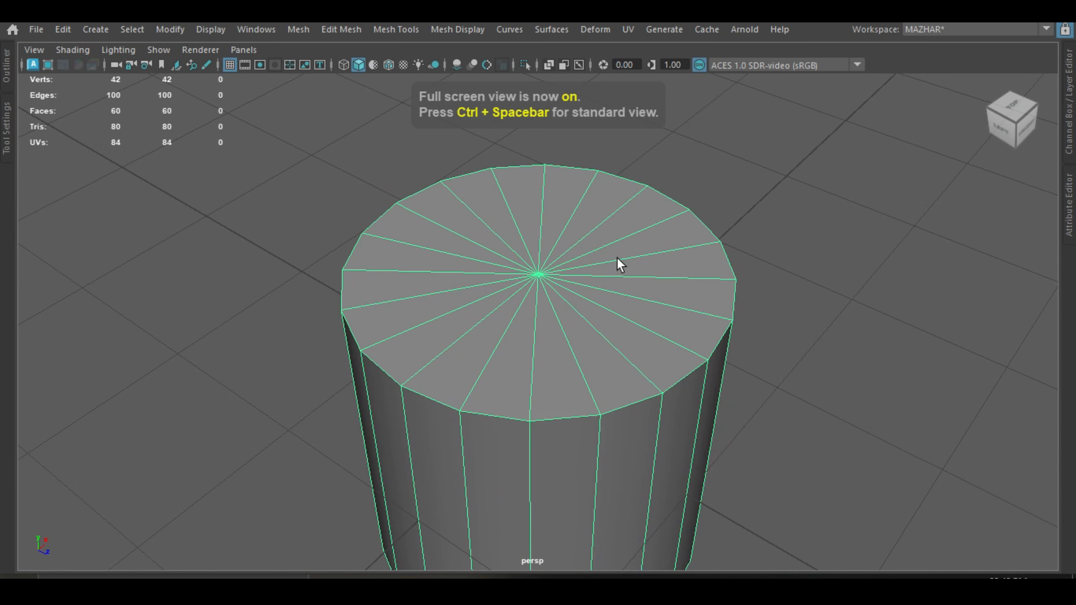
{"action": "right_click_drag", "start_coordinate": [567, 232], "coordinate": [567, 83]}
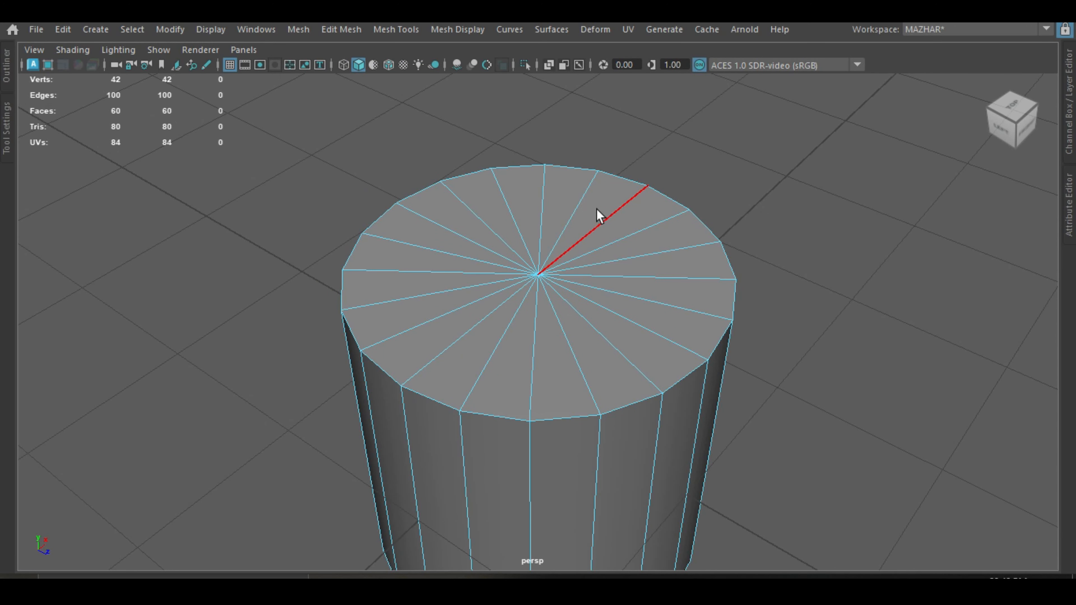
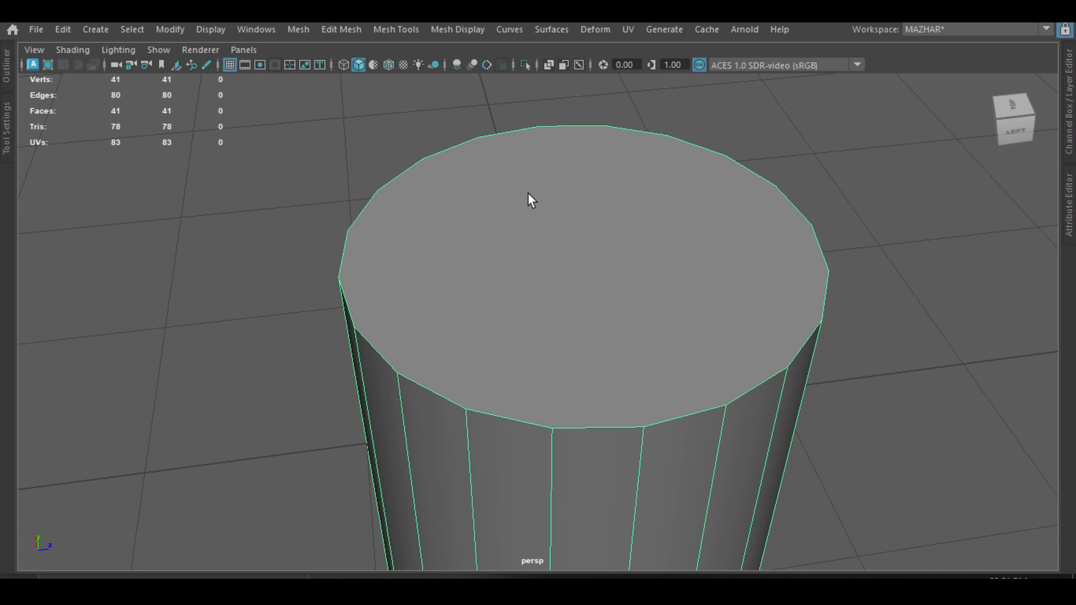
Cut four parallel edges between opposite rim vertices of the blank top cap with Multi-Cut, from the middle outward to one side
{"action": "right_click_drag", "start_coordinate": [549, 180], "coordinate": [466, 136], "text": "shift"}
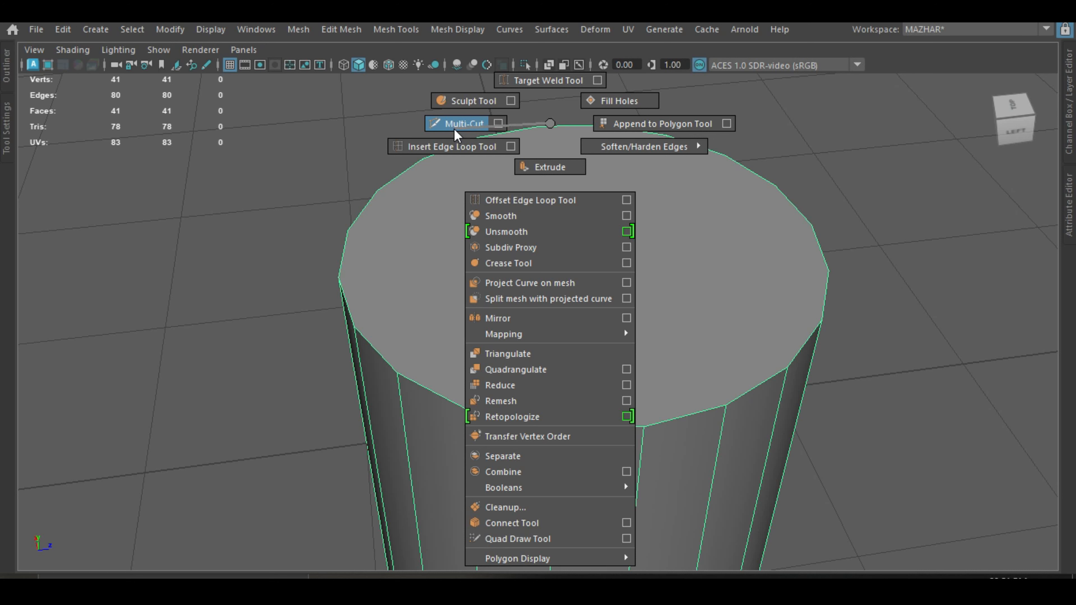
{"action": "right_click_drag", "start_coordinate": [455, 133], "coordinate": [456, 134], "text": "shift"}
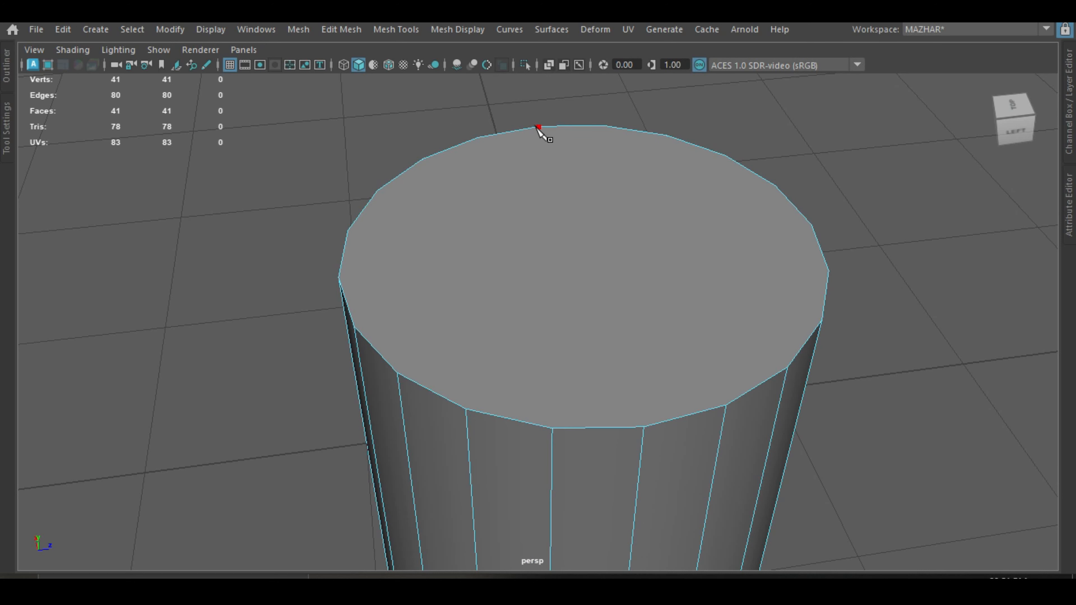
{"action": "left_click", "coordinate": [642, 426]}
{"action": "key", "text": "Return"}
{"action": "left_click", "coordinate": [603, 126]}
{"action": "left_click", "coordinate": [722, 406]}
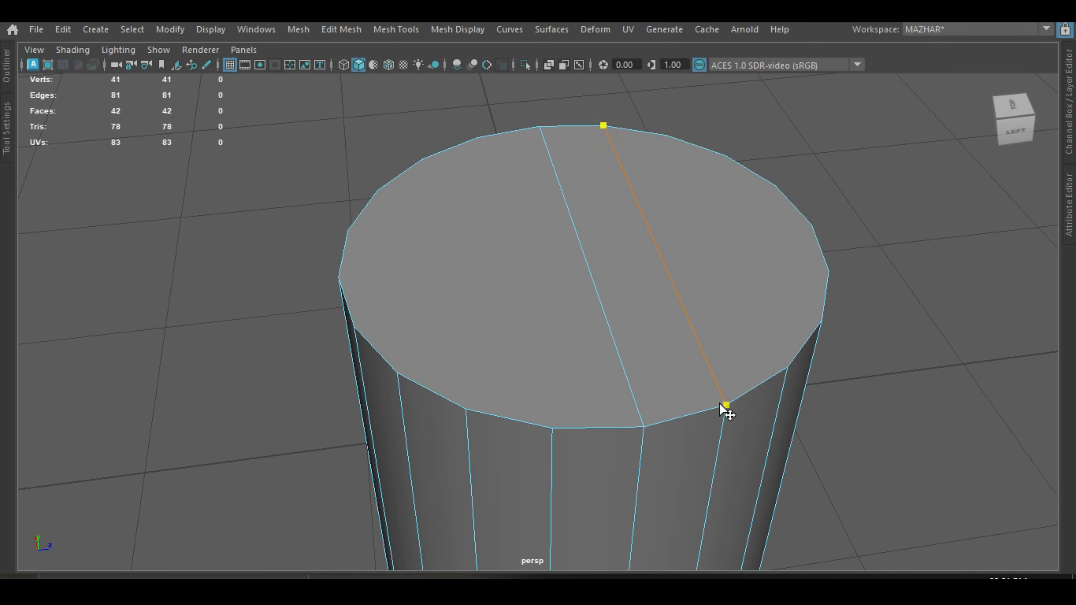
{"action": "key", "text": "Return"}
{"action": "left_click", "coordinate": [785, 367]}
{"action": "key", "text": "Return"}
{"action": "left_click", "coordinate": [725, 155]}
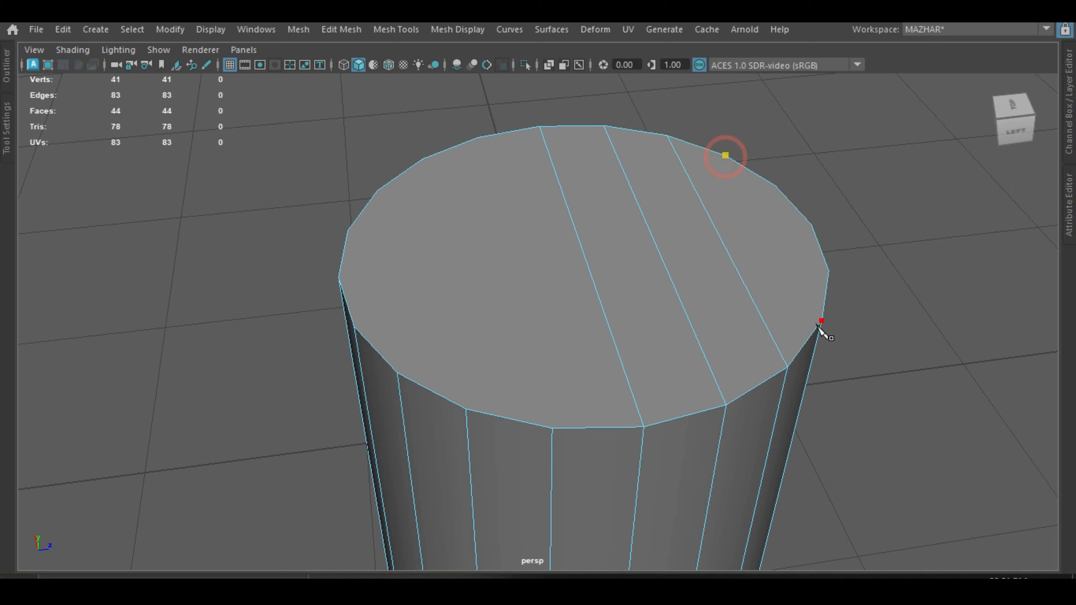
{"action": "left_click", "coordinate": [820, 322]}
{"action": "key", "text": "Return"}
Cut three more parallel edges between rim vertices across the undivided half of the top cap
{"action": "left_click", "coordinate": [478, 139]}
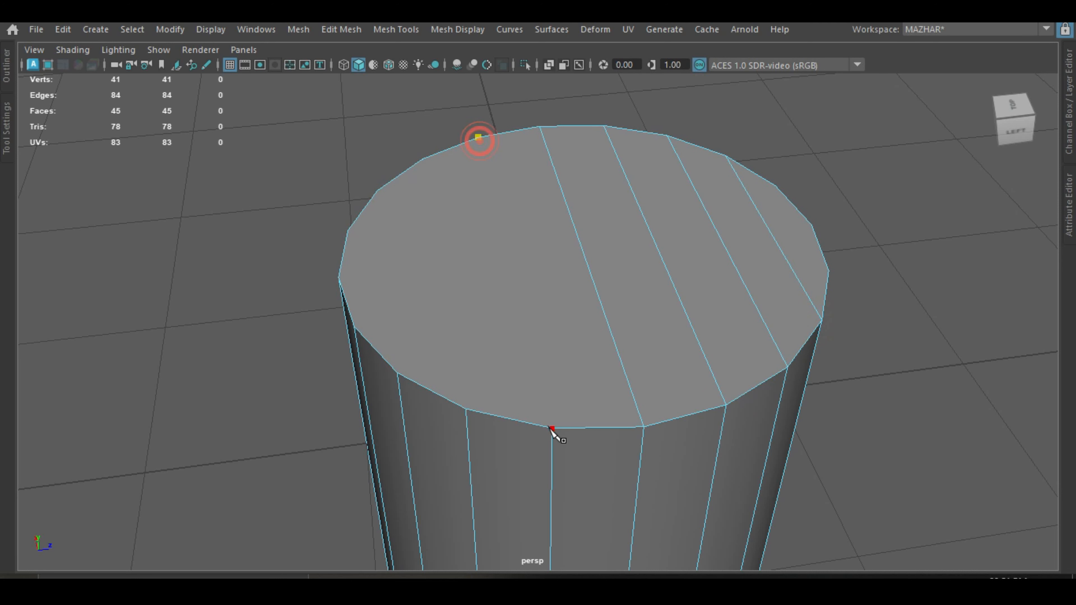
{"action": "left_click", "coordinate": [550, 428]}
{"action": "key", "text": "Return"}
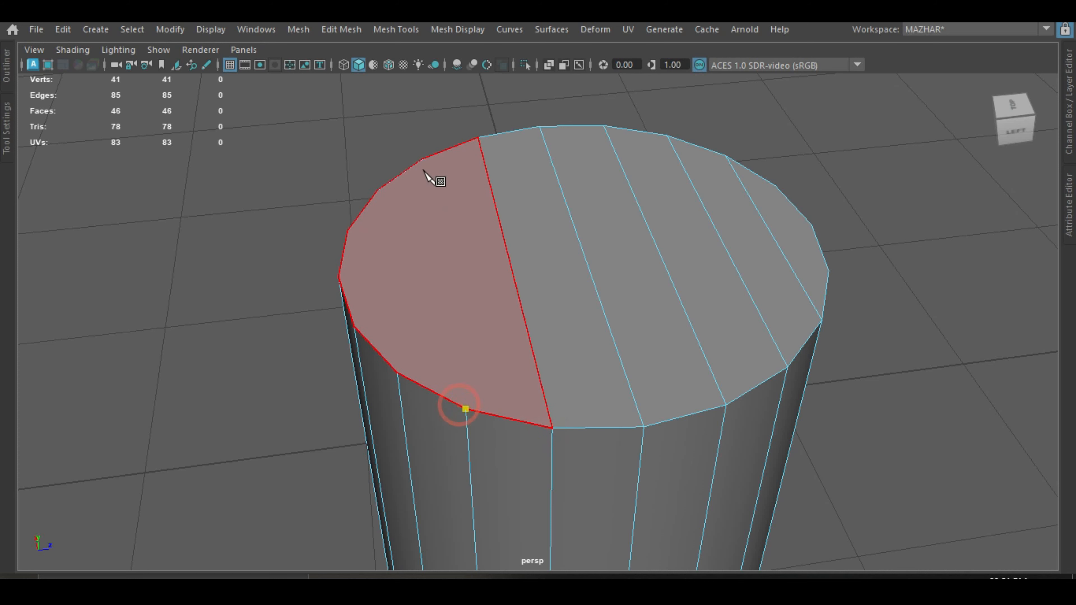
{"action": "left_click", "coordinate": [423, 161]}
{"action": "key", "text": "Return"}
{"action": "left_click", "coordinate": [377, 191]}
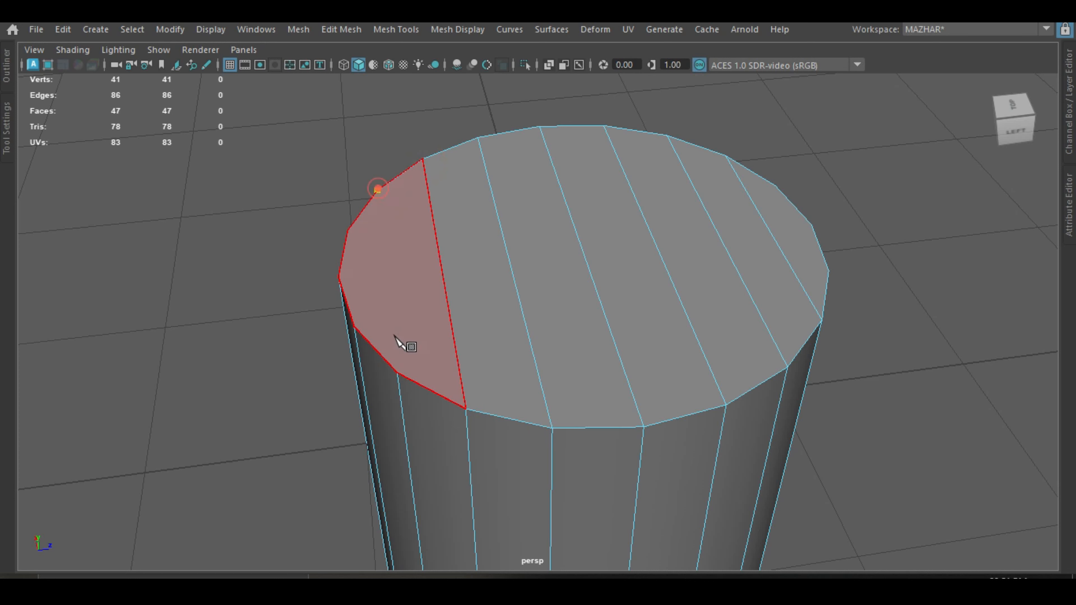
{"action": "left_click", "coordinate": [397, 372]}
{"action": "key", "text": "Return"}
Cut one edge across the middle of the top cap, rim vertex to rim vertex, crossing all the parallel edges
{"action": "left_click_drag", "start_coordinate": [631, 334], "coordinate": [547, 365], "text": "alt"}
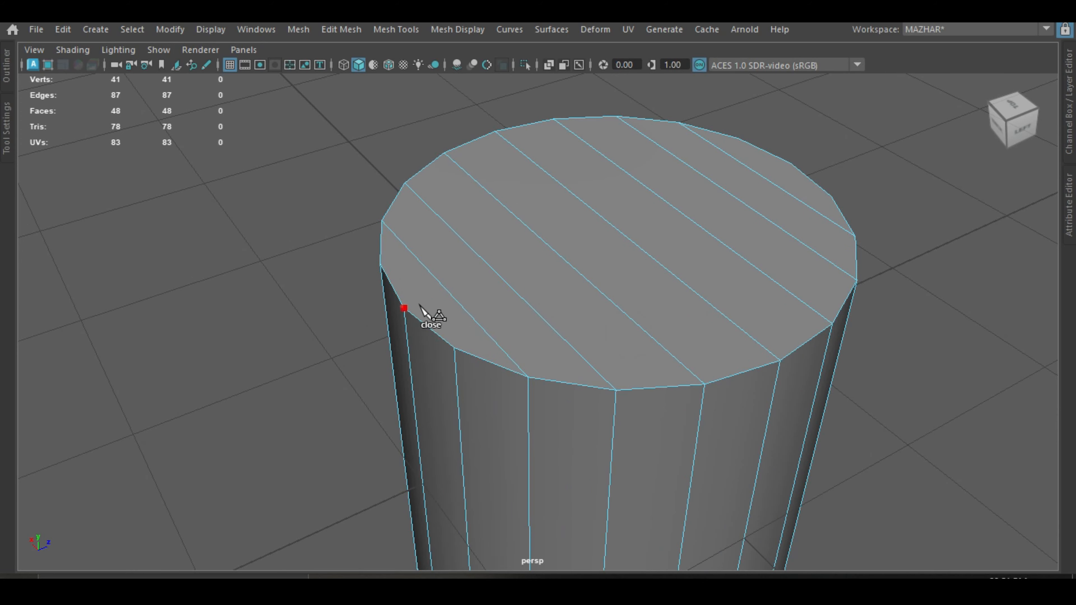
{"action": "left_click", "coordinate": [404, 308]}
{"action": "left_click", "coordinate": [790, 163]}
{"action": "key", "text": "Return"}
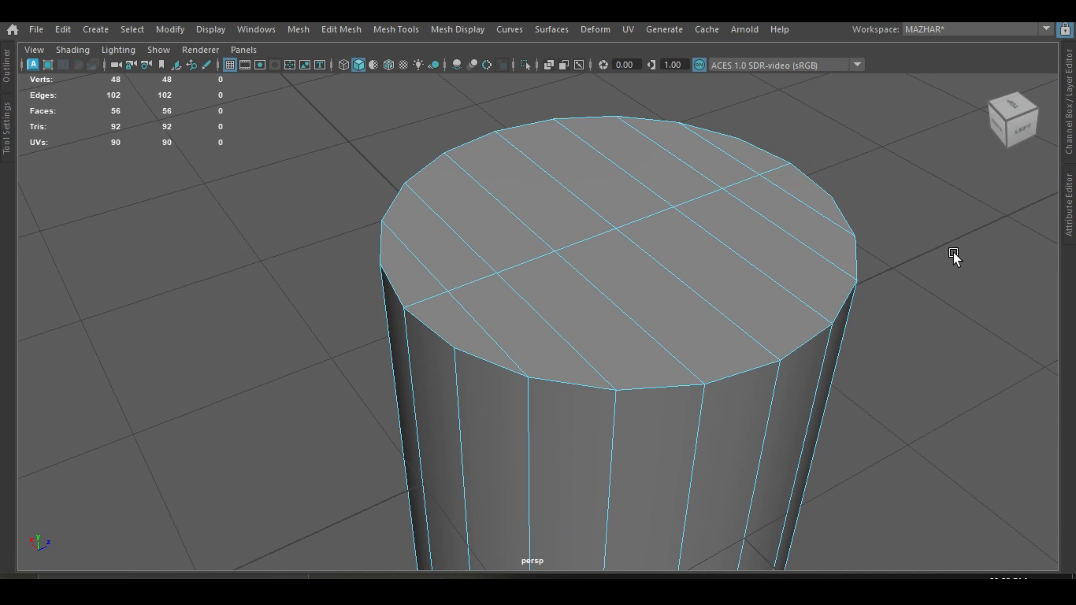
Select the small end face beside the crossing cut on the cap's rim and isolate it in close-up
{"action": "left_click_drag", "start_coordinate": [953, 253], "coordinate": [571, 334], "text": "alt"}
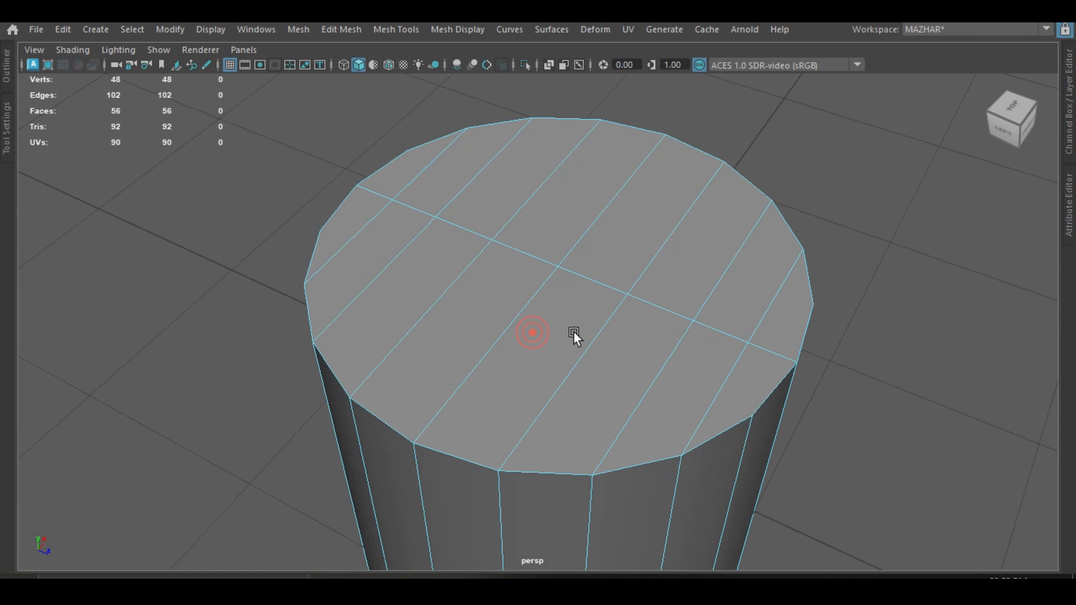
{"action": "left_click", "coordinate": [504, 294]}
{"action": "left_click_drag", "start_coordinate": [504, 293], "coordinate": [352, 212], "text": "alt"}
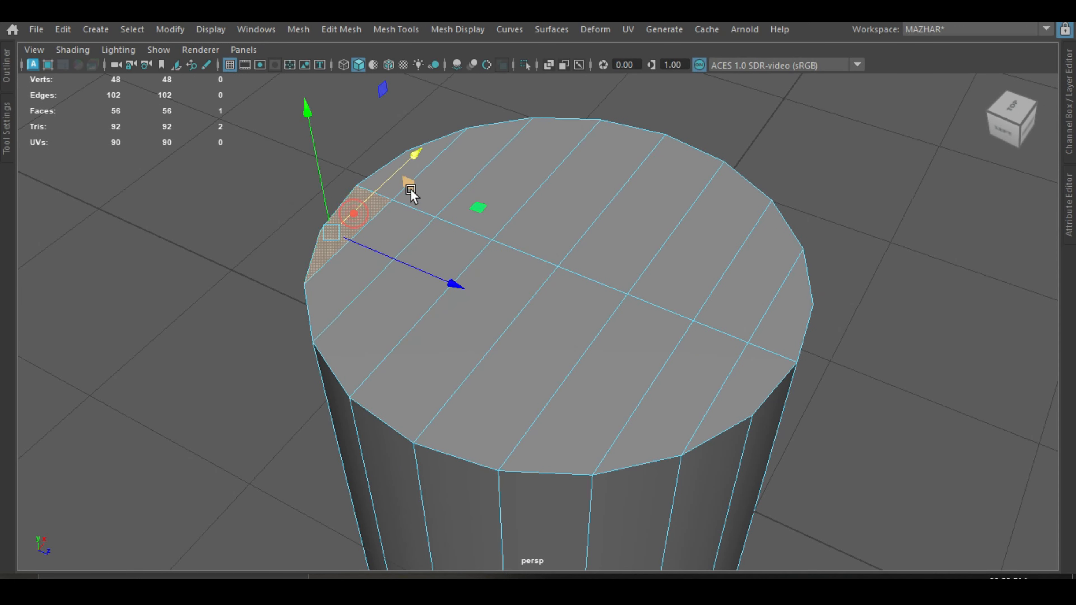
{"action": "left_click", "coordinate": [526, 63]}
{"action": "middle_click_drag", "start_coordinate": [416, 184], "coordinate": [550, 225], "text": "alt"}
{"action": "right_click_drag", "start_coordinate": [461, 237], "coordinate": [713, 331], "text": "alt"}
Select the isolated face's edges in edge mode to check its four sides, and show the full cylinder in object mode
{"action": "right_click_drag", "start_coordinate": [422, 147], "coordinate": [422, 76]}
{"action": "left_click", "coordinate": [380, 267]}
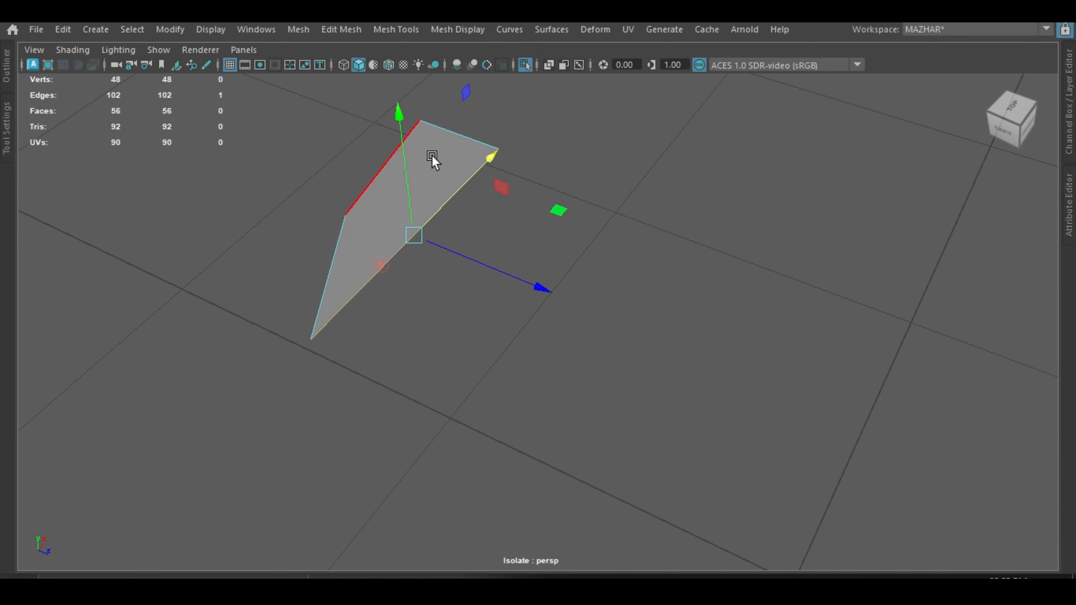
{"action": "left_click", "coordinate": [456, 137]}
{"action": "right_click_drag", "start_coordinate": [457, 139], "coordinate": [549, 79]}
{"action": "left_click", "coordinate": [527, 66]}
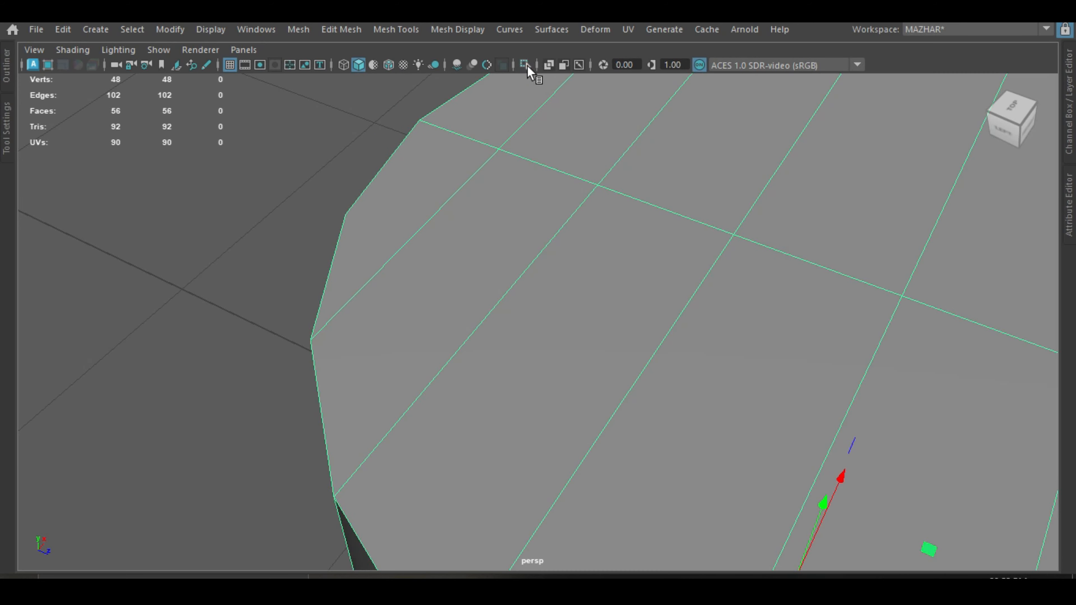
Select the top cap's faces one after another in face mode to check that they are quads, and return to object mode
{"action": "scroll", "coordinate": [529, 222], "scroll_direction": "down", "scroll_amount": 4}
{"action": "middle_click_drag", "start_coordinate": [530, 223], "coordinate": [474, 237], "text": "alt"}
{"action": "right_click_drag", "start_coordinate": [461, 247], "coordinate": [461, 169]}
{"action": "left_click", "coordinate": [457, 216]}
{"action": "left_click", "coordinate": [497, 276]}
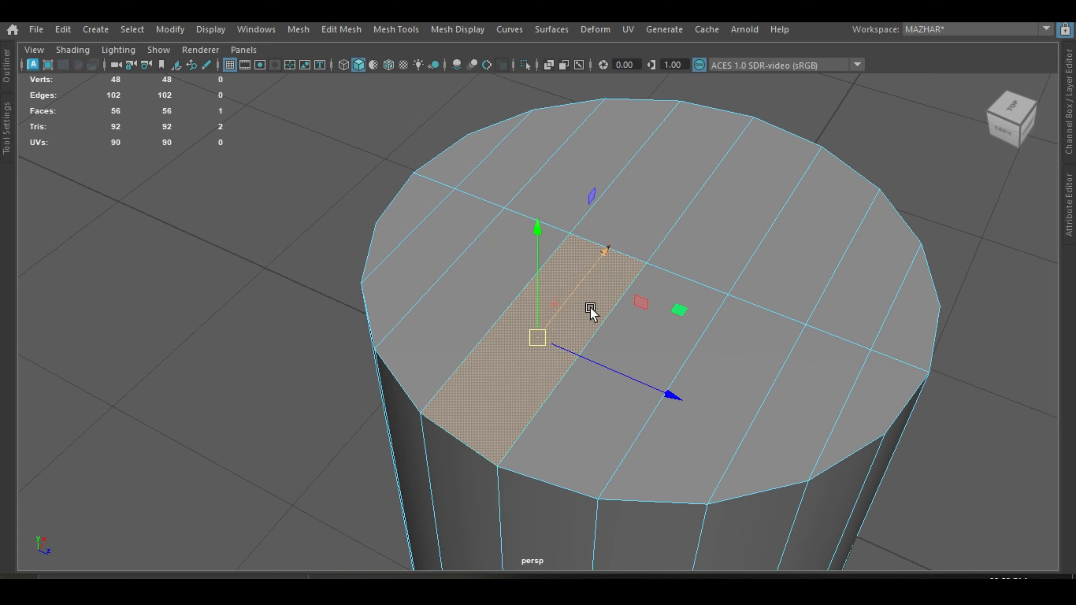
{"action": "left_click", "coordinate": [651, 328]}
{"action": "left_click", "coordinate": [749, 377]}
{"action": "left_click", "coordinate": [826, 394]}
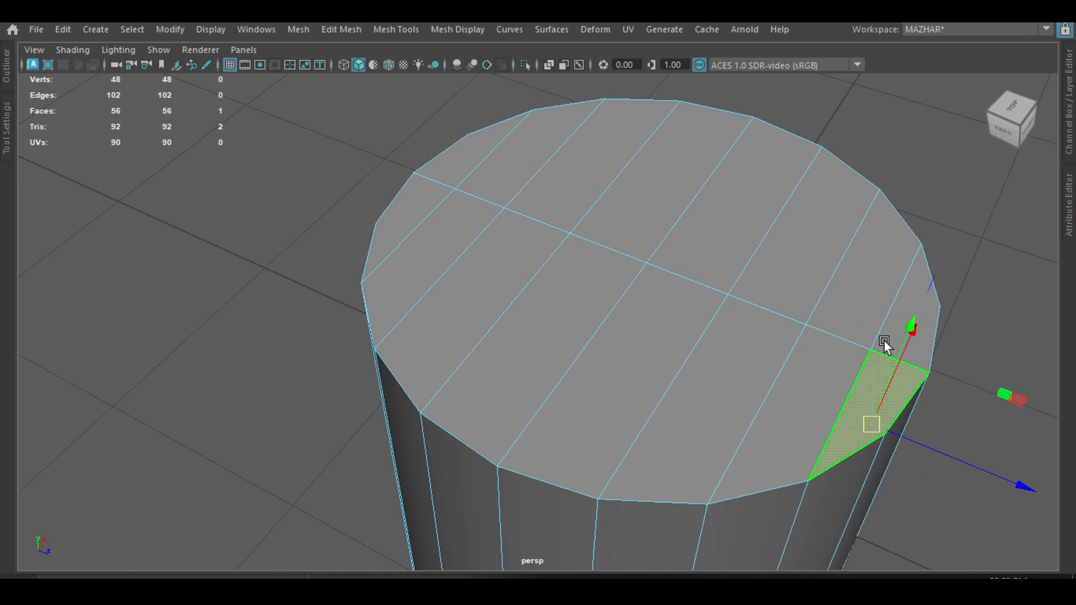
{"action": "scroll", "coordinate": [521, 351], "scroll_direction": "down", "scroll_amount": 3}
{"action": "left_click_drag", "start_coordinate": [522, 352], "coordinate": [504, 381], "text": "alt"}
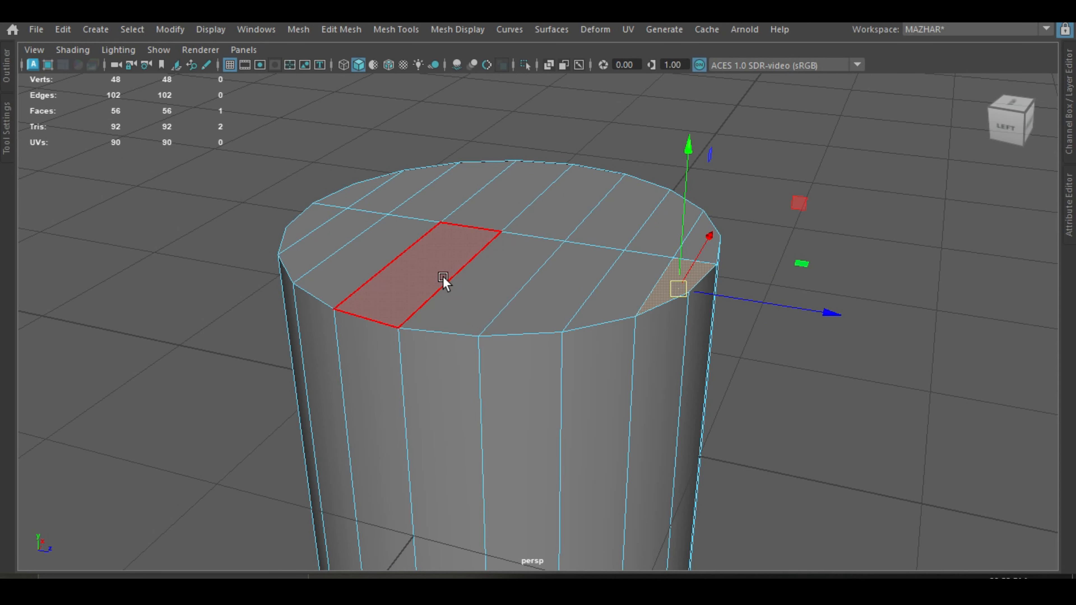
{"action": "left_click_drag", "start_coordinate": [515, 344], "coordinate": [495, 351], "text": "alt"}
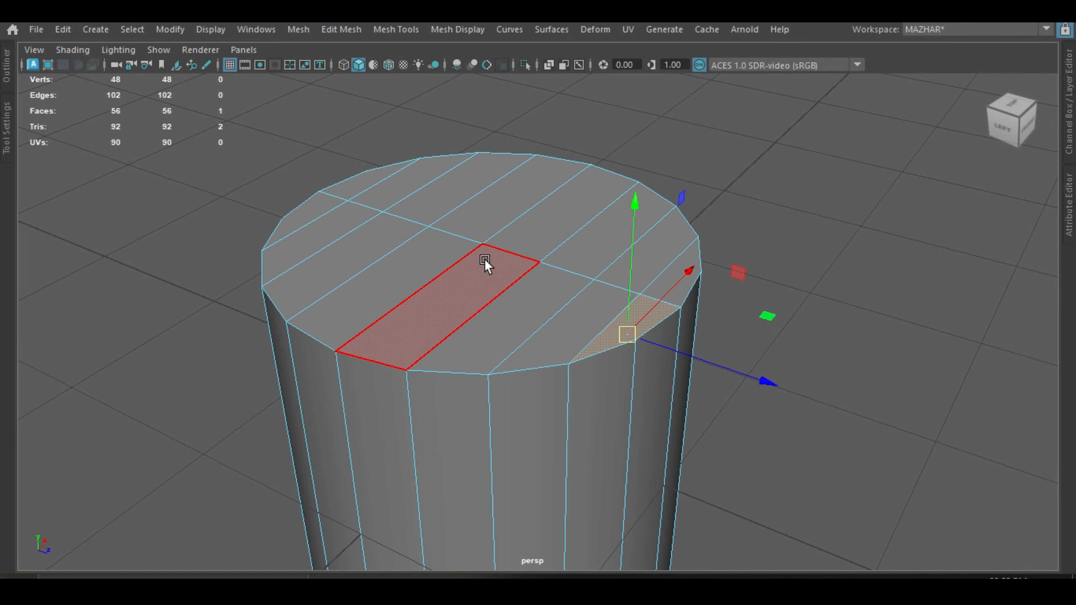
{"action": "left_click_drag", "start_coordinate": [485, 263], "coordinate": [524, 288], "text": "alt"}
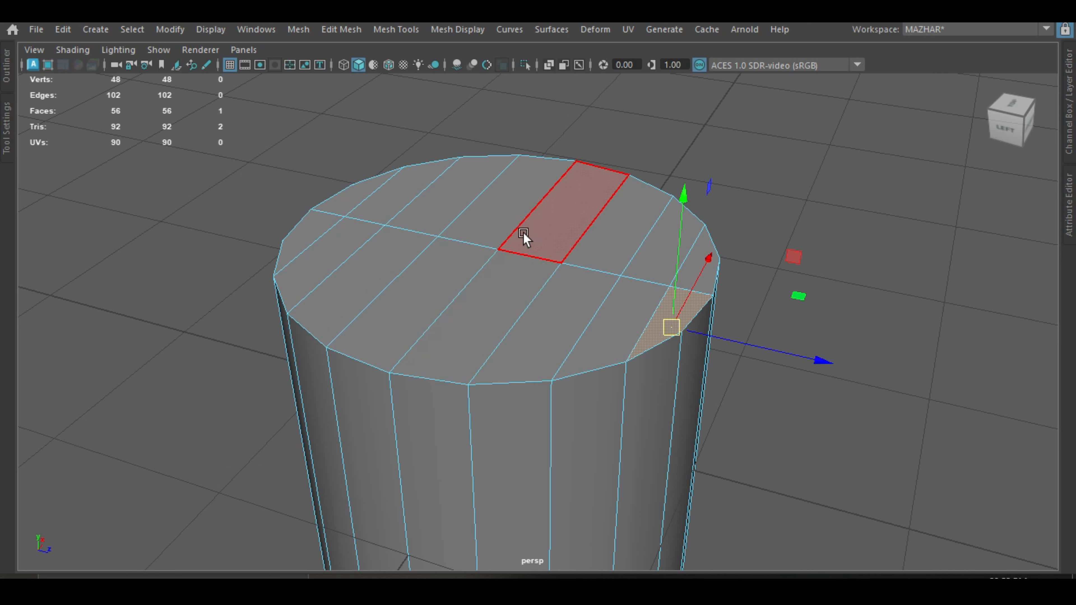
{"action": "right_click_drag", "start_coordinate": [524, 234], "coordinate": [593, 98]}
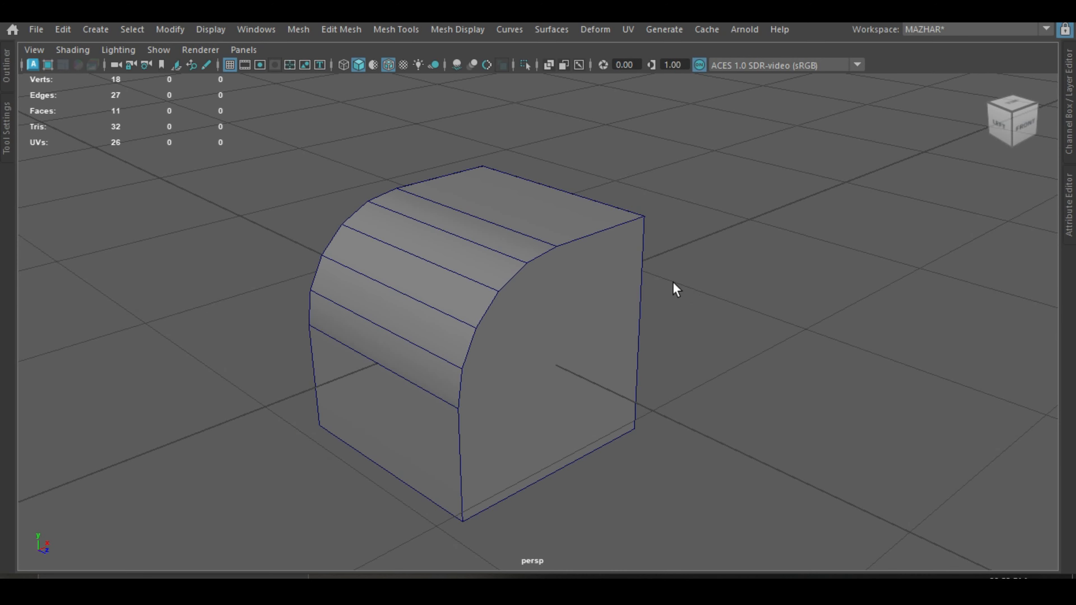
Select the rounded block's large front face in face mode and isolate it in the viewport
{"action": "left_click_drag", "start_coordinate": [609, 242], "coordinate": [639, 254], "text": "alt"}
{"action": "left_click_drag", "start_coordinate": [523, 250], "coordinate": [501, 217], "text": "alt"}
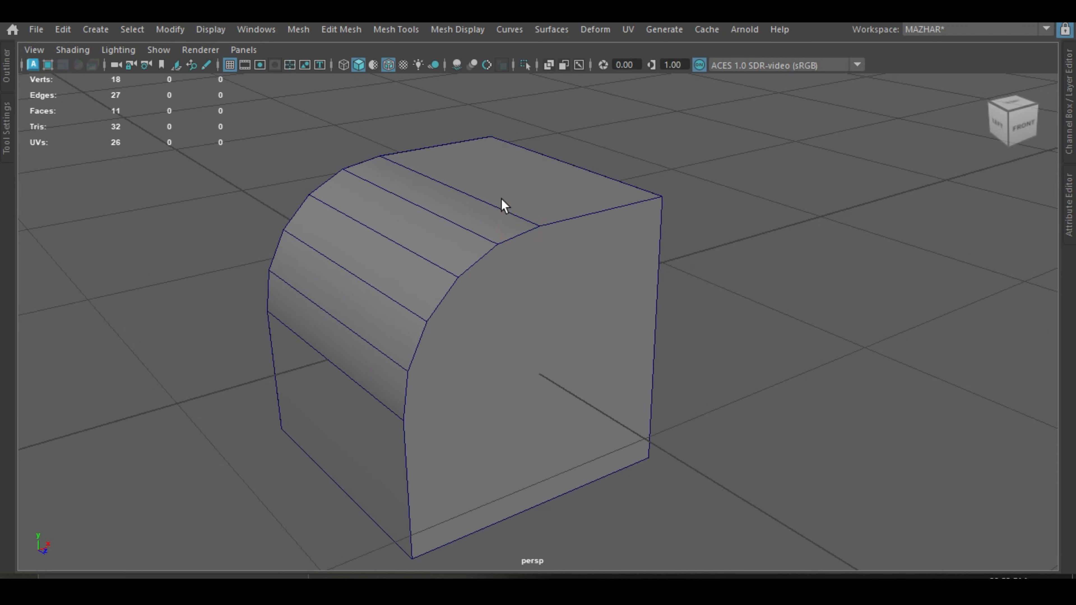
{"action": "left_click_drag", "start_coordinate": [569, 229], "coordinate": [557, 209], "text": "alt"}
{"action": "right_click_drag", "start_coordinate": [548, 127], "coordinate": [547, 166]}
{"action": "left_click", "coordinate": [530, 252]}
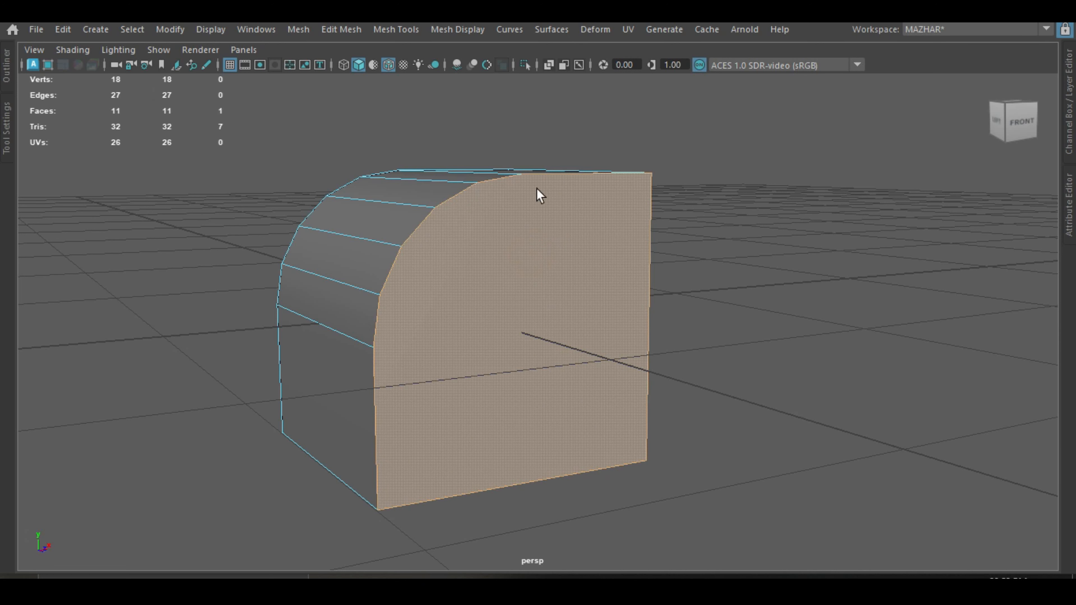
{"action": "left_click", "coordinate": [525, 67]}
Select the isolated face's edges one after another in edge mode to count its sides, and show the full block in object mode
{"action": "right_click_drag", "start_coordinate": [578, 123], "coordinate": [575, 70]}
{"action": "left_click", "coordinate": [563, 169]}
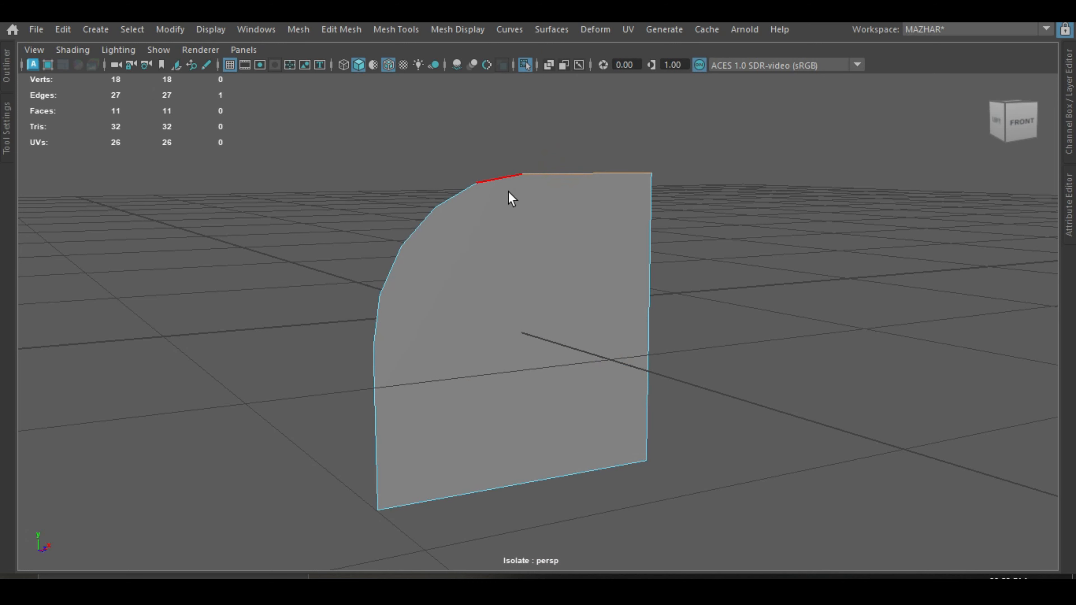
{"action": "left_click", "coordinate": [506, 177], "text": "shift"}
{"action": "left_click", "coordinate": [452, 198], "text": "shift"}
{"action": "left_click", "coordinate": [375, 334], "text": "shift"}
{"action": "left_click", "coordinate": [372, 362], "text": "shift"}
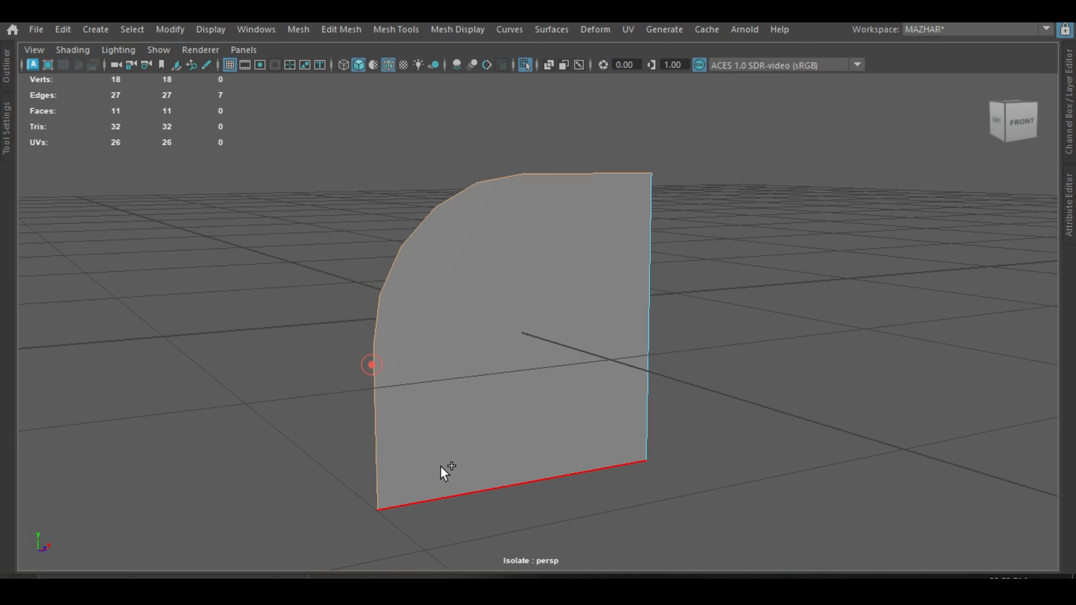
{"action": "left_click", "coordinate": [443, 470], "text": "shift"}
{"action": "left_click", "coordinate": [642, 297], "text": "shift"}
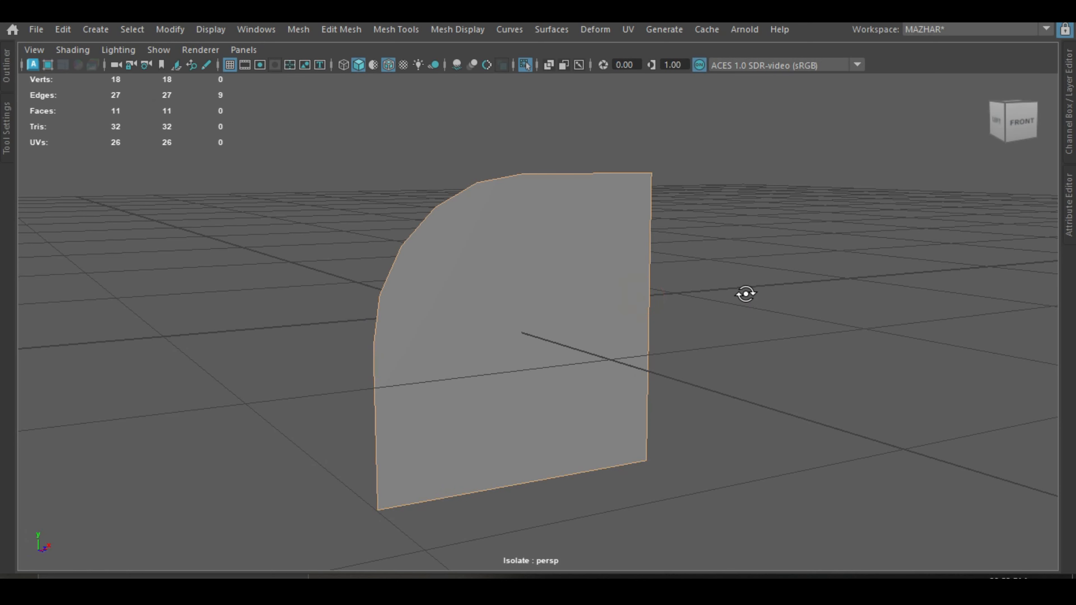
{"action": "mouse_move", "coordinate": [744, 293]}
{"action": "left_mouse_down", "text": "alt"}
{"action": "mouse_move", "coordinate": [533, 308]}
{"action": "mouse_move", "coordinate": [744, 292]}
{"action": "left_mouse_up", "text": "alt"}
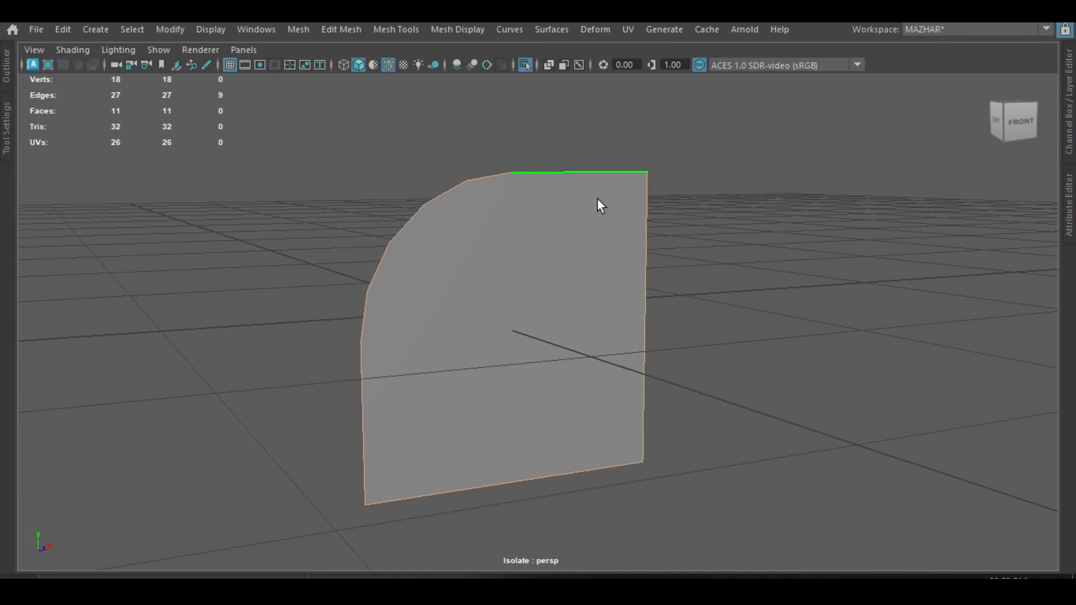
{"action": "right_click_drag", "start_coordinate": [601, 207], "coordinate": [639, 101]}
{"action": "left_click", "coordinate": [525, 66]}
{"action": "left_click", "coordinate": [732, 185]}
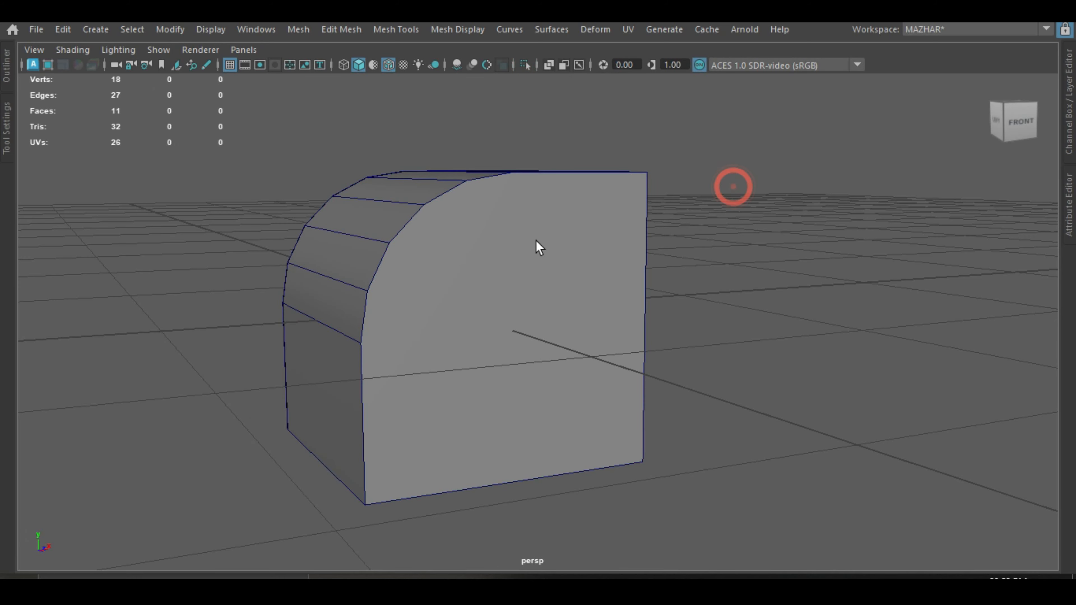
Cut five horizontal edges across the block's flat side face with Multi-Cut's edge loop insertion, the upper ones closer together
{"action": "left_click", "coordinate": [538, 240]}
{"action": "left_click_drag", "start_coordinate": [575, 280], "coordinate": [747, 266], "text": "alt"}
{"action": "right_click", "coordinate": [593, 210], "text": "shift"}
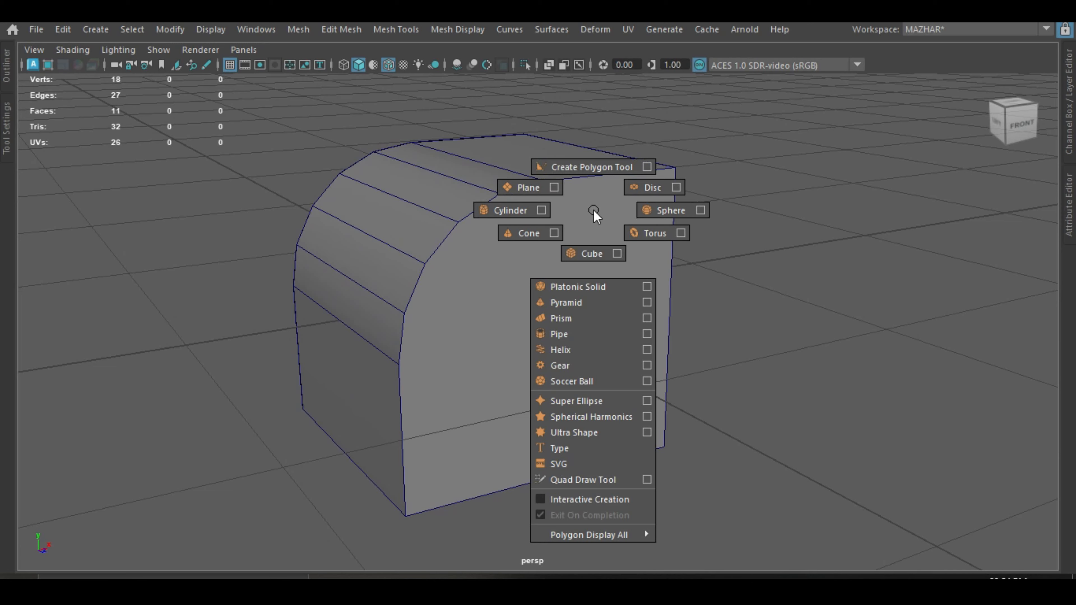
{"action": "left_click", "coordinate": [593, 211]}
{"action": "right_click_drag", "start_coordinate": [593, 210], "coordinate": [516, 146], "text": "shift"}
{"action": "left_click_drag", "start_coordinate": [747, 235], "coordinate": [557, 170], "text": "alt"}
{"action": "left_click", "coordinate": [555, 185]}
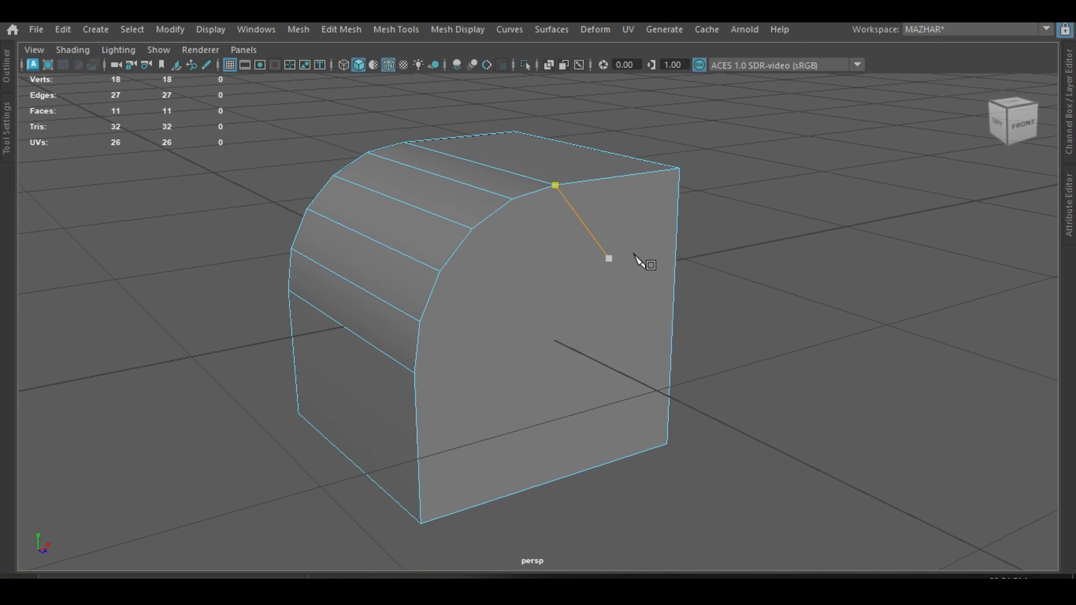
{"action": "left_click_drag", "start_coordinate": [635, 255], "coordinate": [601, 272], "text": "alt"}
{"action": "left_click_drag", "start_coordinate": [534, 274], "coordinate": [629, 278], "text": "alt"}
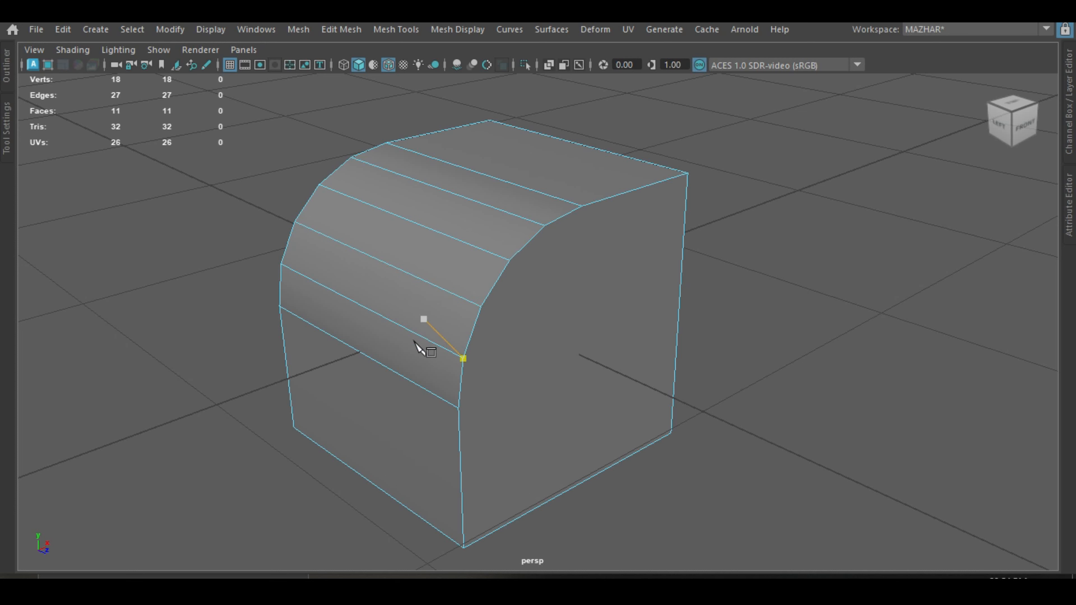
{"action": "left_click_drag", "start_coordinate": [659, 365], "coordinate": [514, 363], "text": "alt"}
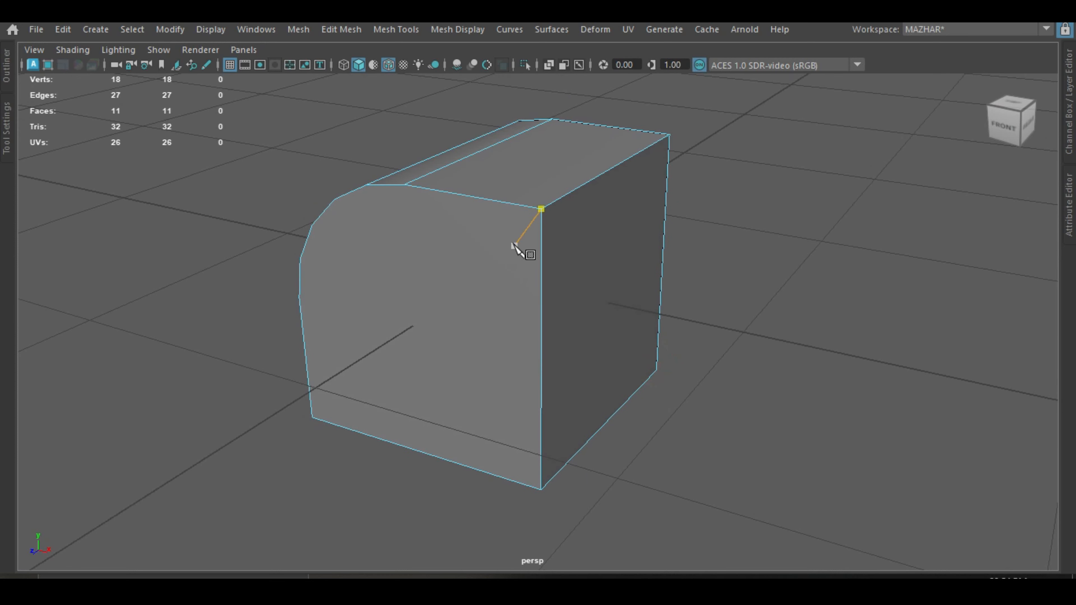
{"action": "mouse_move", "coordinate": [572, 259]}
{"action": "left_mouse_down", "text": "alt"}
{"action": "mouse_move", "coordinate": [561, 254]}
{"action": "mouse_move", "coordinate": [571, 255]}
{"action": "left_mouse_up", "text": "alt"}
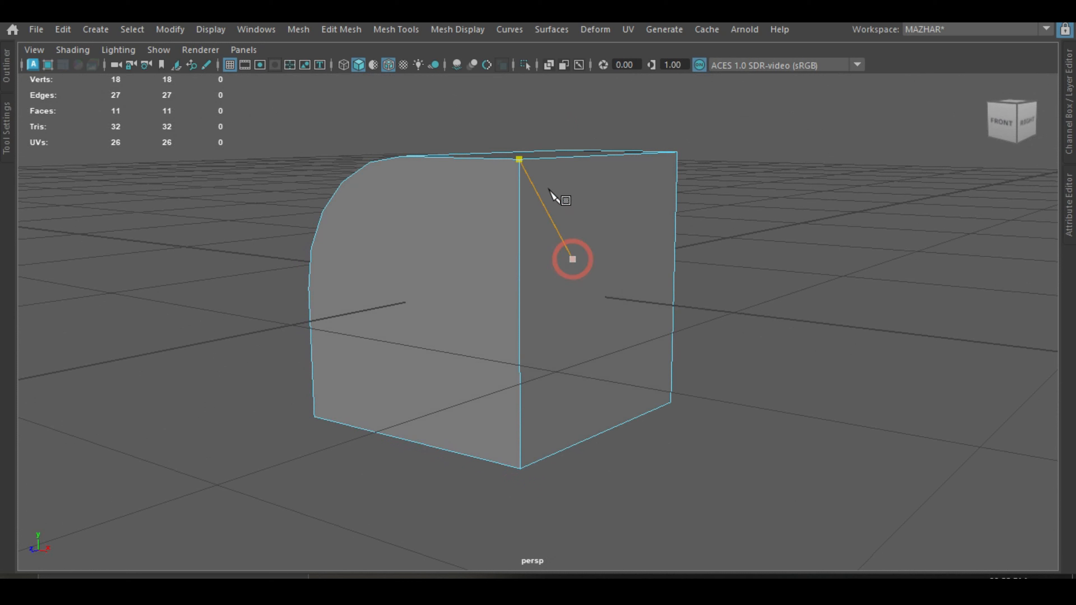
{"action": "left_click", "coordinate": [529, 177], "text": "ctrl"}
{"action": "left_click", "coordinate": [521, 197], "text": "ctrl"}
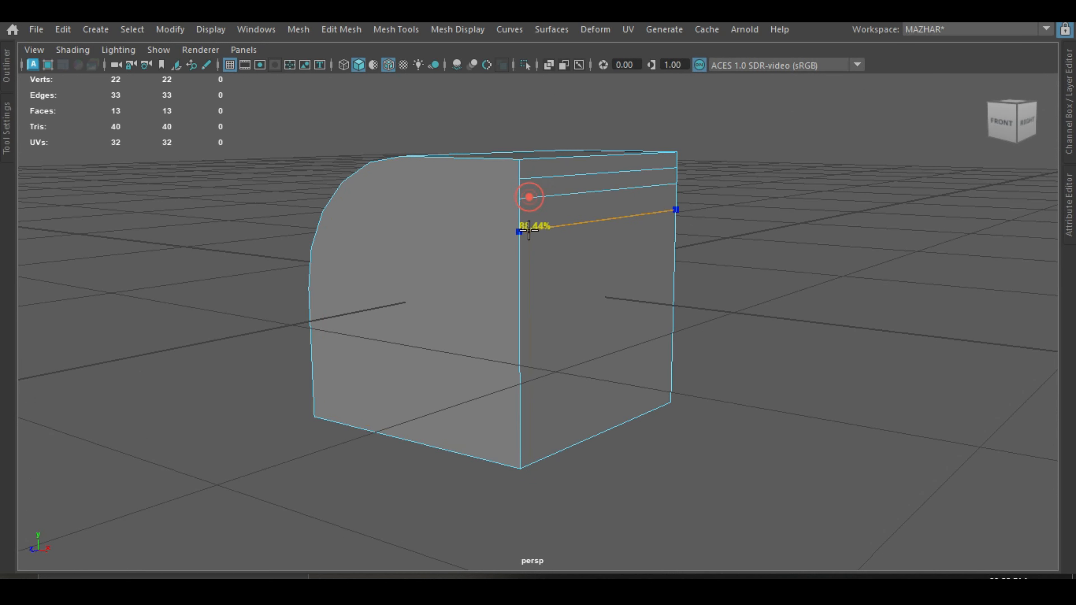
{"action": "left_click", "coordinate": [526, 236], "text": "ctrl"}
{"action": "left_click", "coordinate": [525, 272], "text": "ctrl"}
{"action": "left_click", "coordinate": [523, 313], "text": "ctrl"}
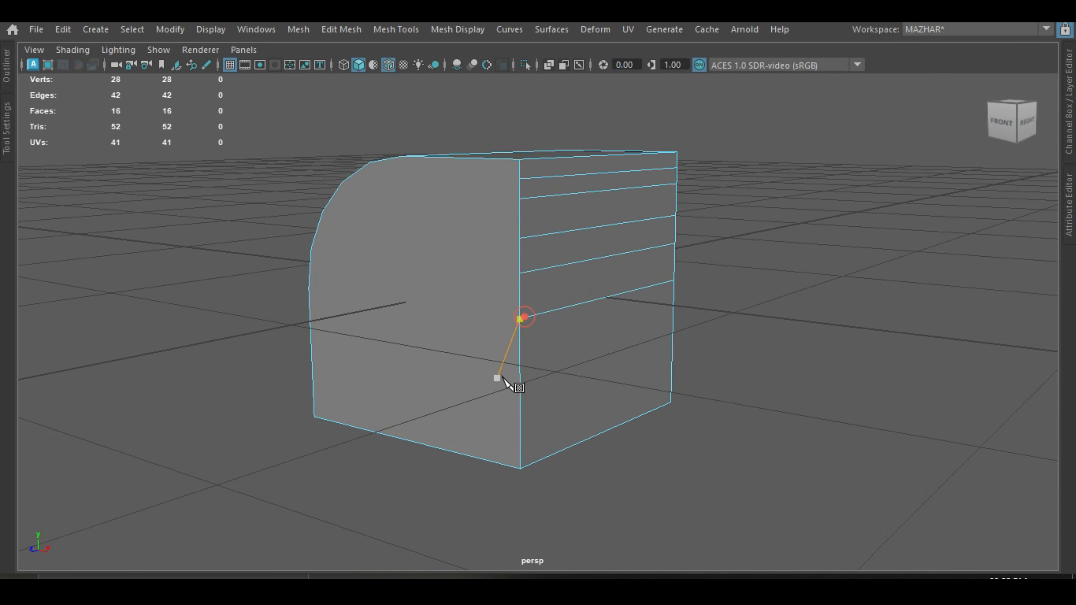
Cut the front face from the curve's second-highest vertex straight across to the top new vertex on the opposite vertical edge
{"action": "left_click_drag", "start_coordinate": [528, 384], "coordinate": [506, 335], "text": "alt"}
{"action": "left_click", "coordinate": [501, 212]}
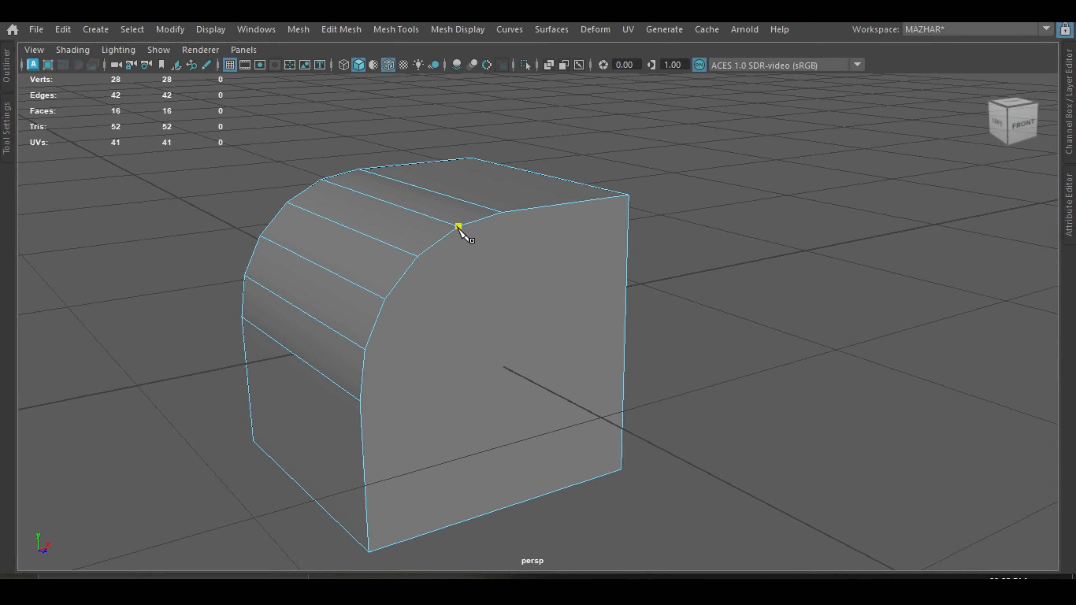
{"action": "left_click_drag", "start_coordinate": [606, 292], "coordinate": [595, 259], "text": "alt"}
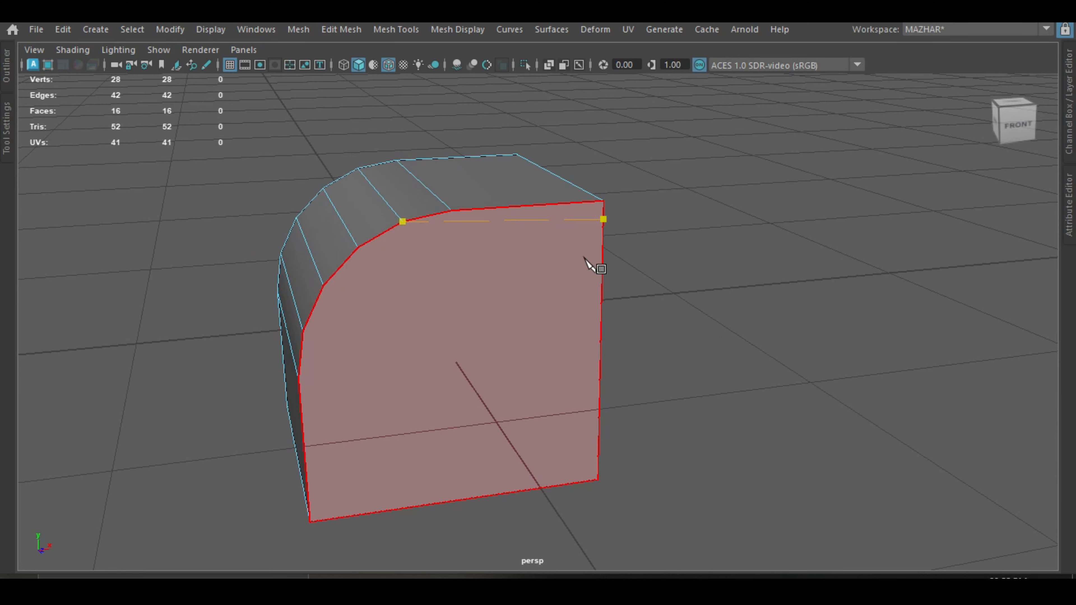
{"action": "key", "text": "Return"}
Cut a second edge across the front face, from the next curve vertex down to the second new vertex on the vertical edge
{"action": "left_click_drag", "start_coordinate": [569, 293], "coordinate": [451, 245], "text": "alt"}
{"action": "left_click", "coordinate": [436, 223]}
{"action": "key", "text": "ctrl+z"}
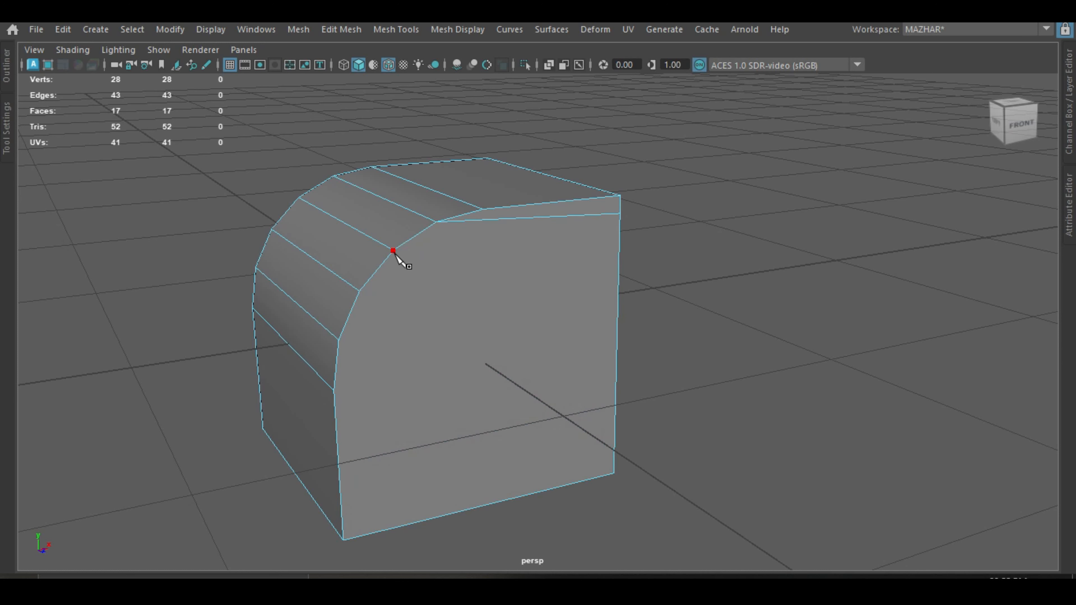
{"action": "key", "text": "ctrl+z"}
{"action": "left_click", "coordinate": [436, 222]}
{"action": "key", "text": "ctrl+z"}
{"action": "left_click_drag", "start_coordinate": [479, 279], "coordinate": [408, 288], "text": "alt"}
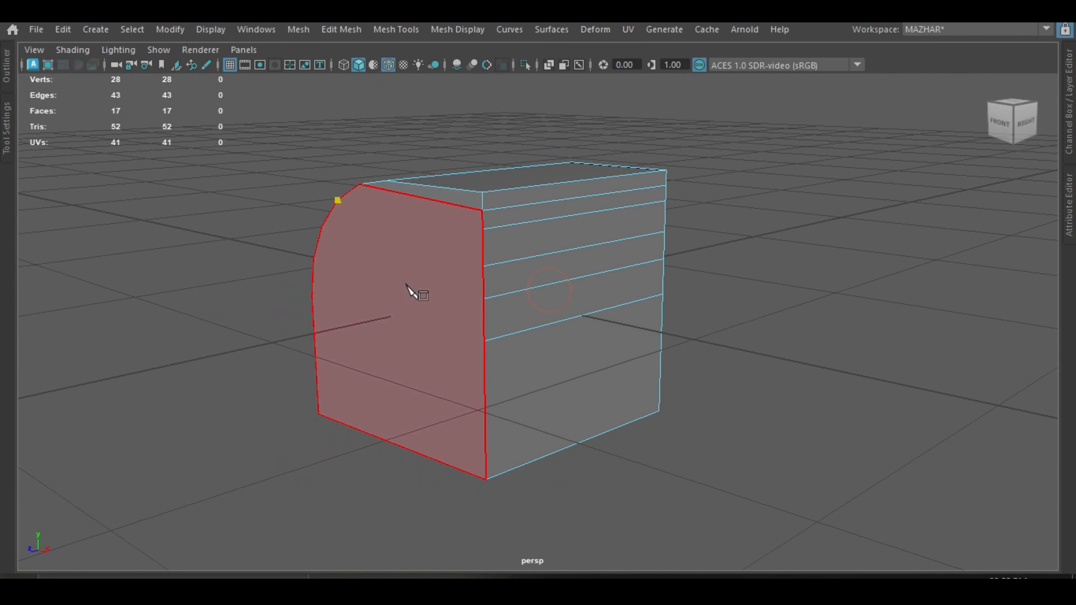
{"action": "left_click", "coordinate": [480, 229]}
{"action": "left_click_drag", "start_coordinate": [480, 229], "coordinate": [569, 281], "text": "alt"}
{"action": "key", "text": "Return"}
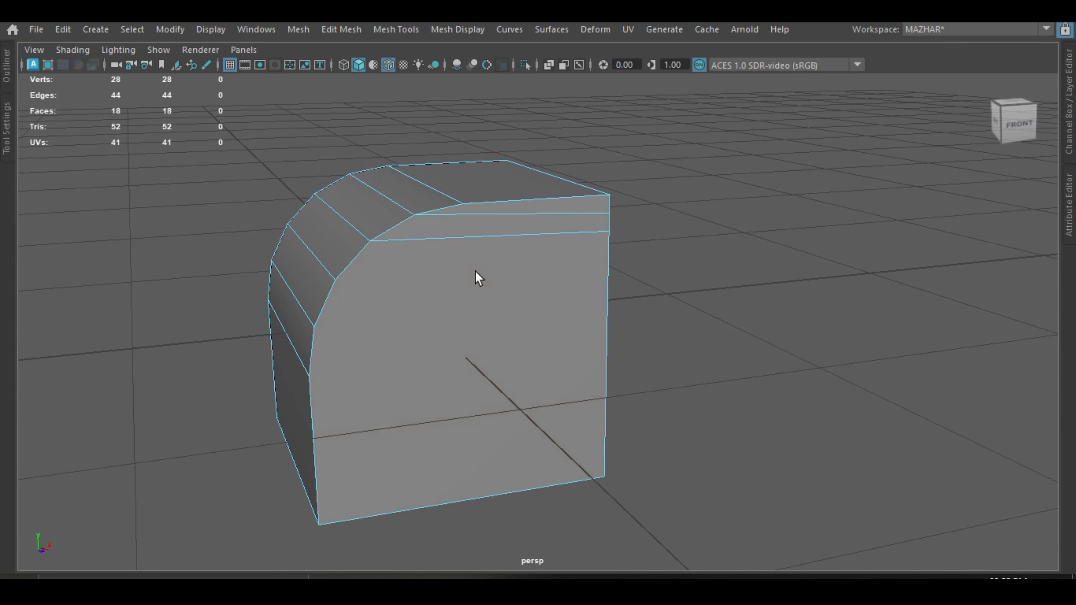
Cut three more edges across the front face, joining the remaining curve vertices to their matching vertices on the vertical edge
{"action": "left_click", "coordinate": [335, 280]}
{"action": "left_click_drag", "start_coordinate": [631, 299], "coordinate": [534, 311], "text": "alt"}
{"action": "left_click", "coordinate": [528, 275]}
{"action": "key", "text": "Return"}
{"action": "left_click", "coordinate": [360, 339]}
{"action": "left_click", "coordinate": [546, 307]}
{"action": "left_click_drag", "start_coordinate": [481, 331], "coordinate": [588, 360], "text": "alt"}
{"action": "key", "text": "Return"}
{"action": "left_click", "coordinate": [406, 404]}
{"action": "left_click_drag", "start_coordinate": [518, 398], "coordinate": [417, 343], "text": "alt"}
{"action": "left_click", "coordinate": [476, 321]}
{"action": "key", "text": "Return"}
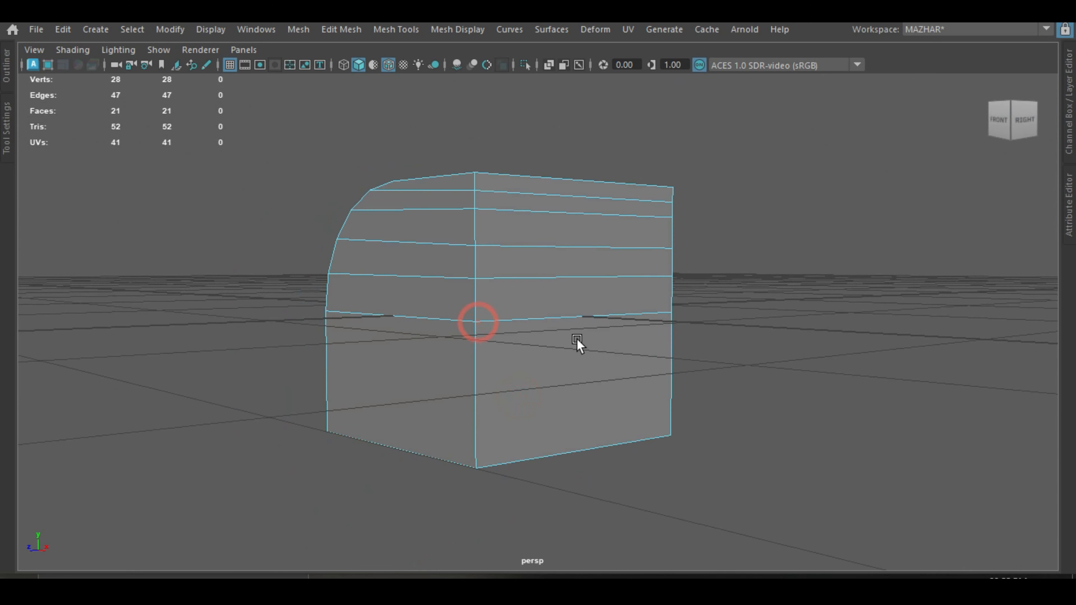
In the front view, raise the upper four cuts' end vertices on the straight vertical edge to level them with the curve's vertices
{"action": "left_click_drag", "start_coordinate": [577, 342], "coordinate": [648, 361], "text": "alt"}
{"action": "right_click_drag", "start_coordinate": [610, 248], "coordinate": [610, 199]}
{"action": "mouse_move", "coordinate": [682, 248]}
{"action": "left_mouse_down", "text": "alt"}
{"action": "mouse_move", "coordinate": [763, 240]}
{"action": "mouse_move", "coordinate": [684, 248]}
{"action": "left_mouse_up", "text": "alt"}
{"action": "key", "text": "space"}
{"action": "left_click", "coordinate": [523, 282]}
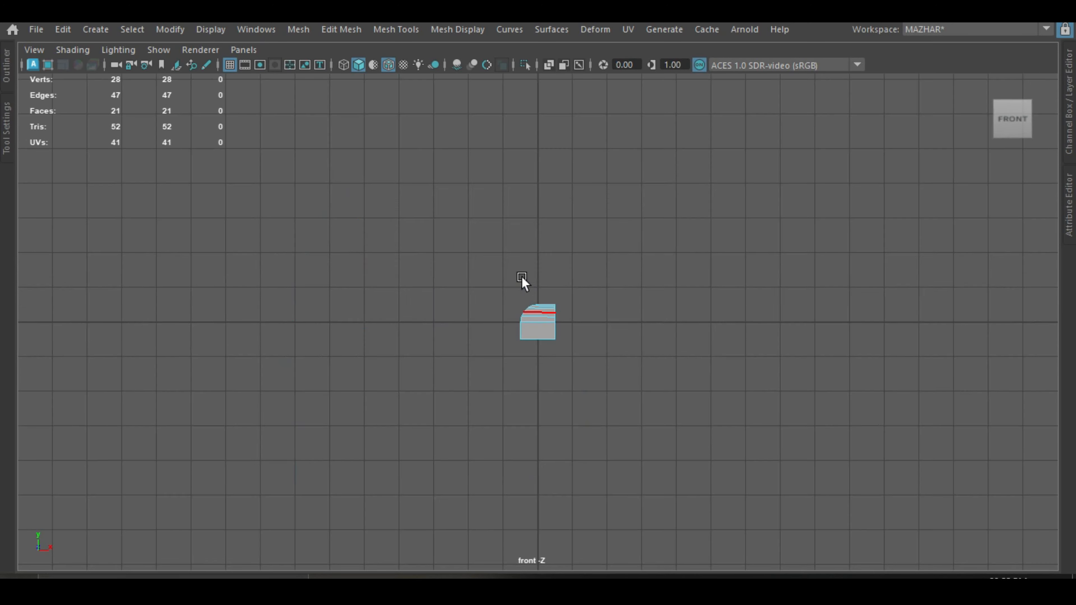
{"action": "scroll", "coordinate": [557, 328], "scroll_direction": "up", "scroll_amount": 4}
{"action": "scroll", "coordinate": [556, 309], "scroll_direction": "up", "scroll_amount": 6}
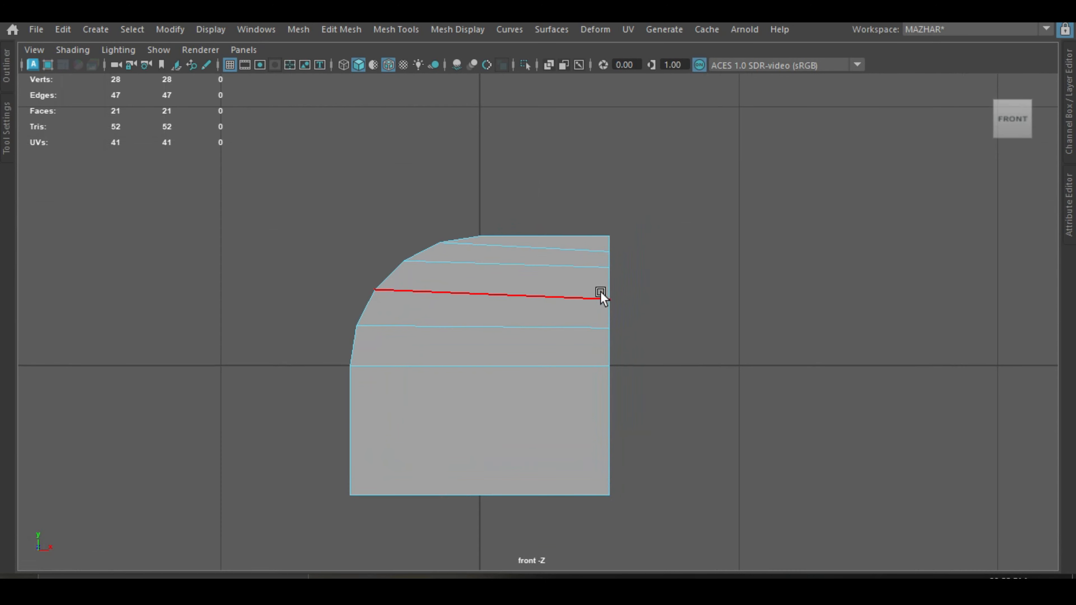
{"action": "key", "text": "F9"}
{"action": "left_click_drag", "start_coordinate": [641, 252], "coordinate": [599, 232]}
{"action": "left_click_drag", "start_coordinate": [617, 192], "coordinate": [630, 178]}
{"action": "left_click_drag", "start_coordinate": [603, 241], "coordinate": [619, 215]}
{"action": "left_click_drag", "start_coordinate": [629, 315], "coordinate": [607, 292]}
{"action": "left_click_drag", "start_coordinate": [618, 271], "coordinate": [618, 260]}
{"action": "left_click_drag", "start_coordinate": [633, 345], "coordinate": [608, 334]}
{"action": "left_click_drag", "start_coordinate": [617, 316], "coordinate": [618, 313]}
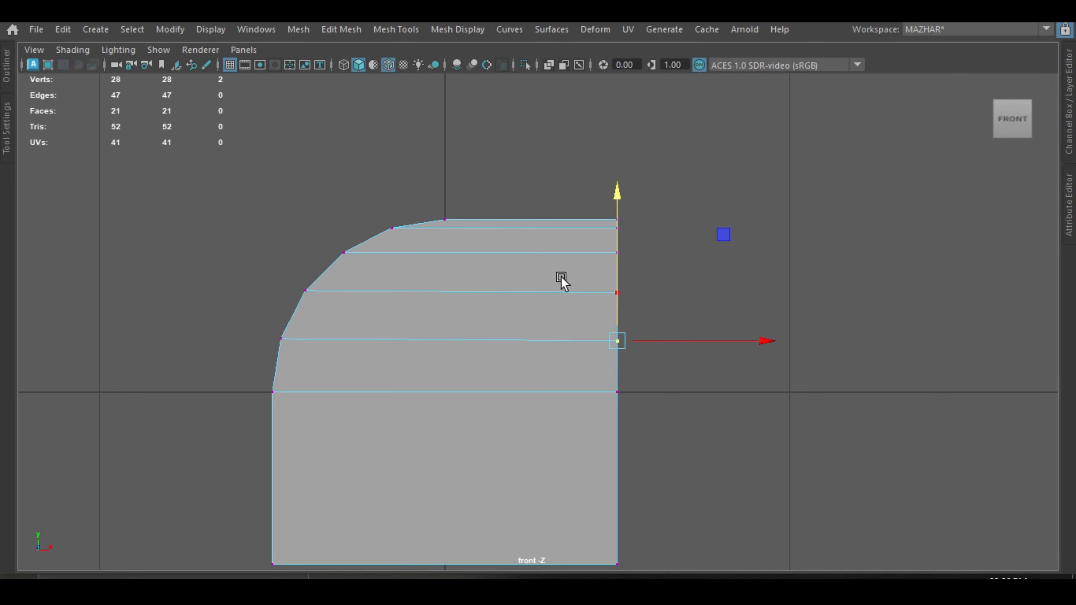
In the perspective view, cut the upper two edges across the back face with Multi-Cut, from the vertical edge's vertices to the curve
{"action": "key", "text": "space"}
{"action": "left_click_drag", "start_coordinate": [552, 278], "coordinate": [553, 250]}
{"action": "left_click", "coordinate": [759, 392]}
{"action": "left_click_drag", "start_coordinate": [758, 392], "coordinate": [475, 331], "text": "alt"}
{"action": "key", "text": "g"}
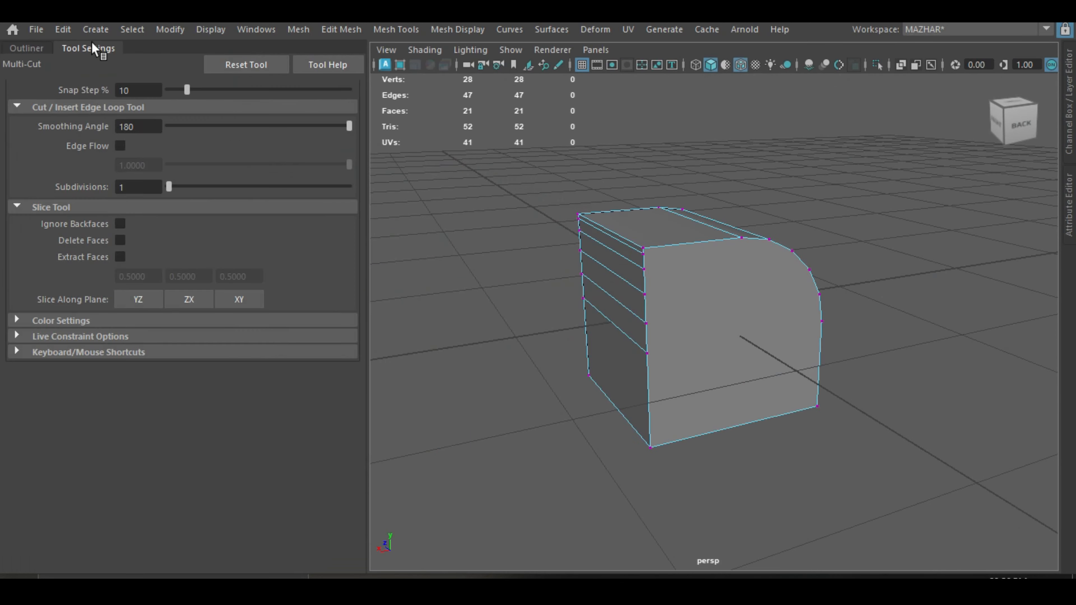
{"action": "left_click", "coordinate": [93, 44]}
{"action": "left_click", "coordinate": [432, 219]}
{"action": "left_click", "coordinate": [621, 197]}
{"action": "key", "text": "g"}
{"action": "left_click", "coordinate": [93, 44]}
{"action": "left_click", "coordinate": [655, 214]}
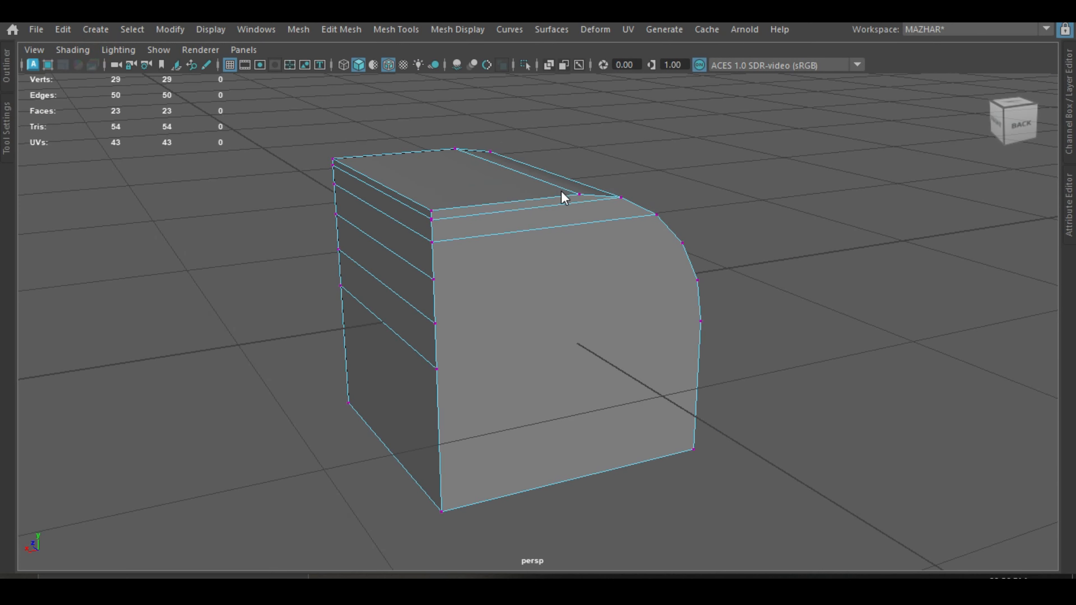
Cut the remaining three edges across the back face, joining the vertical edge's vertices to the matching curve vertices
{"action": "left_click", "coordinate": [584, 200]}
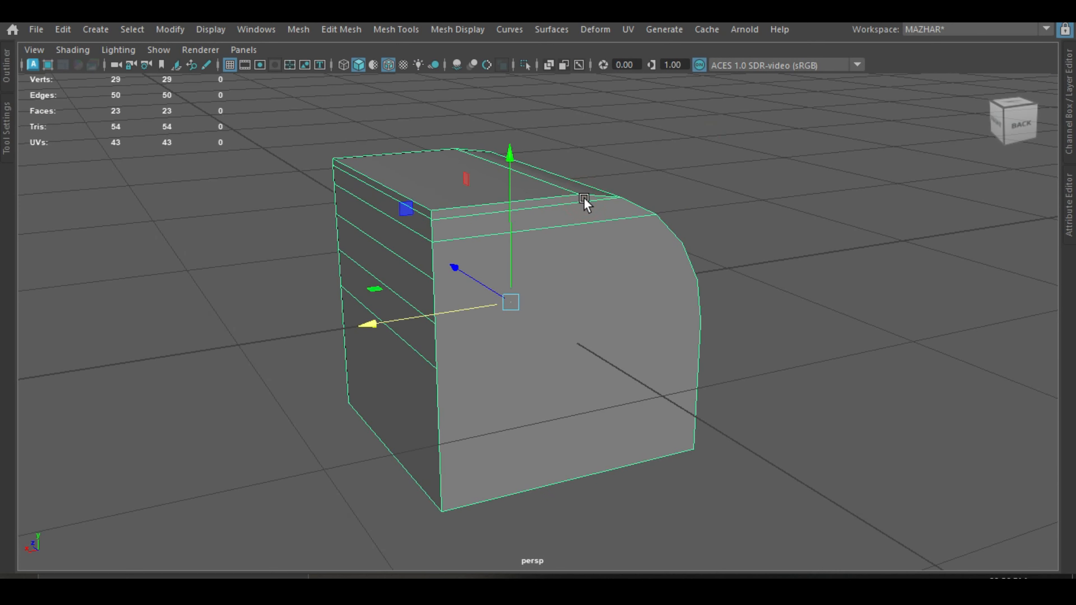
{"action": "right_click_drag", "start_coordinate": [584, 199], "coordinate": [508, 123], "text": "shift"}
{"action": "left_click", "coordinate": [433, 280]}
{"action": "left_click", "coordinate": [680, 244]}
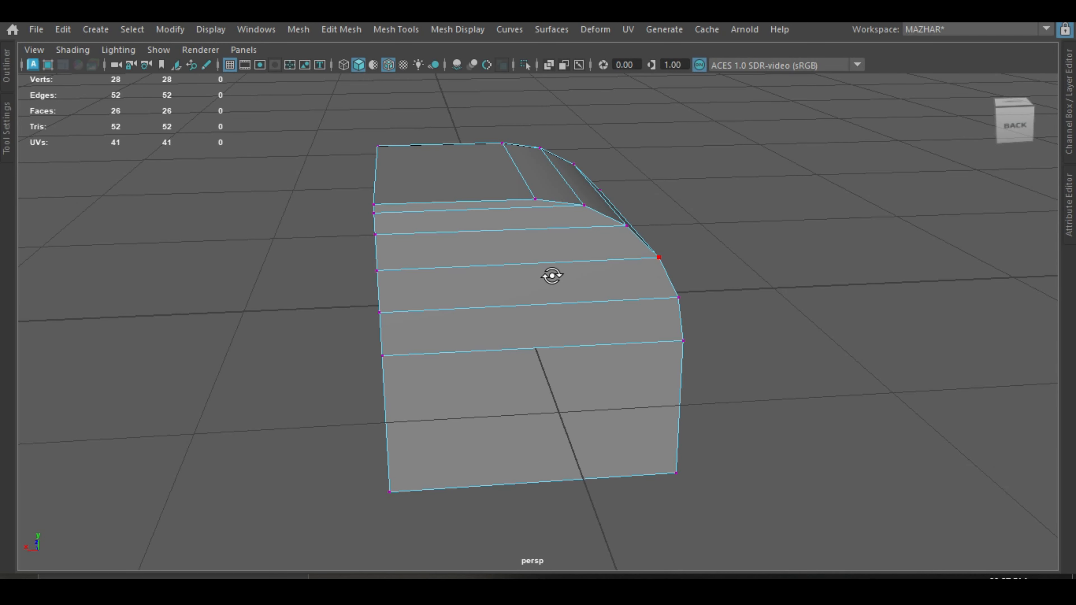
Inspect the recut block from all sides and select its edge loops in edge mode to check that they run continuously around it
{"action": "left_click_drag", "start_coordinate": [552, 276], "coordinate": [764, 290], "text": "alt"}
{"action": "left_click_drag", "start_coordinate": [380, 302], "coordinate": [635, 295], "text": "alt"}
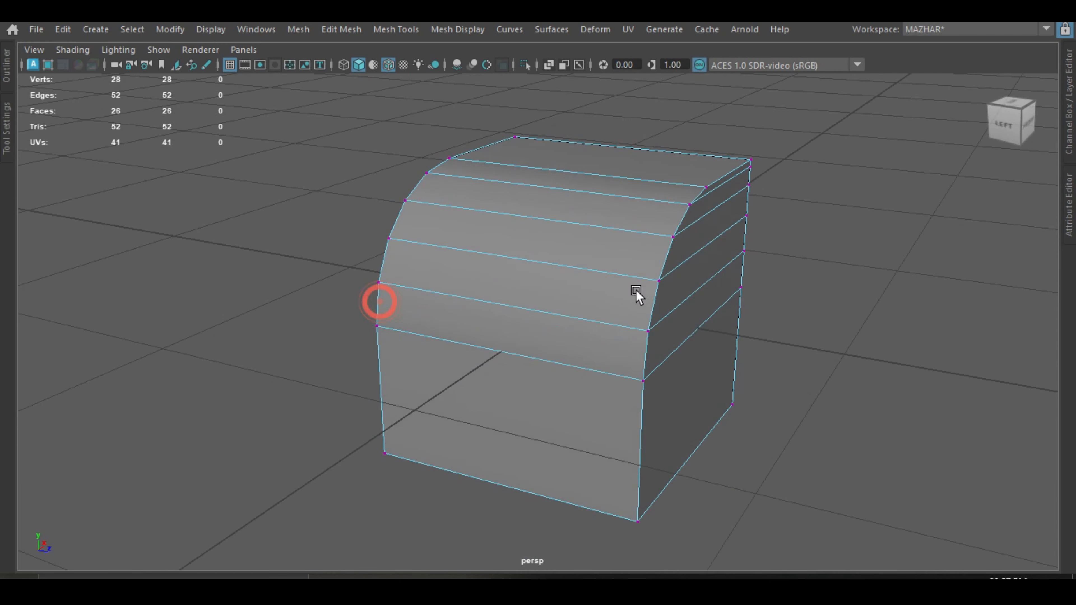
{"action": "left_click_drag", "start_coordinate": [468, 303], "coordinate": [341, 304], "text": "alt"}
{"action": "middle_click_drag", "start_coordinate": [438, 286], "coordinate": [425, 282], "text": "alt"}
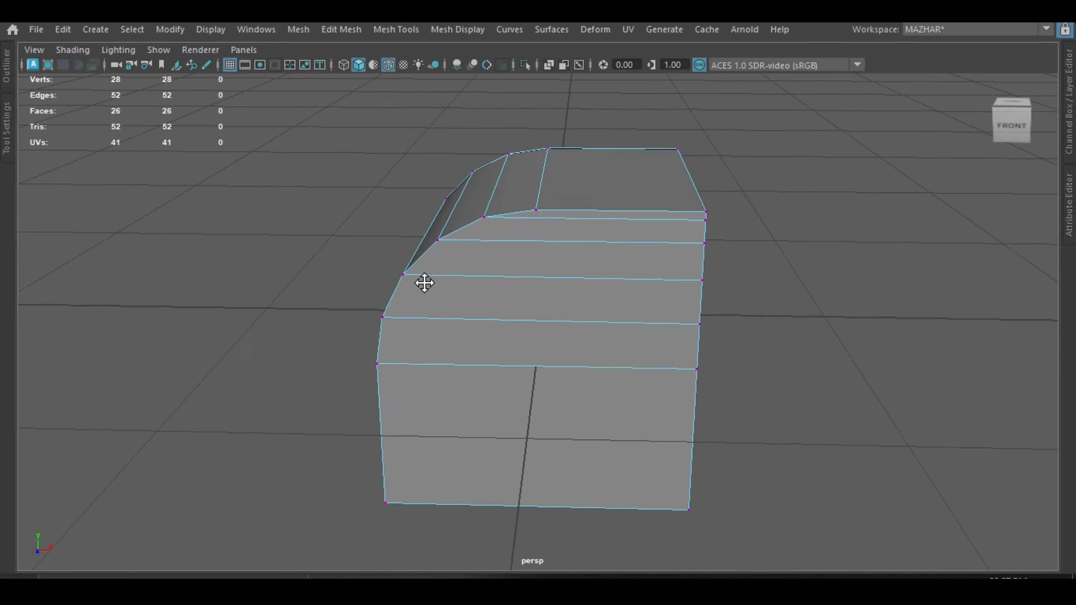
{"action": "left_click_drag", "start_coordinate": [425, 283], "coordinate": [519, 189], "text": "alt"}
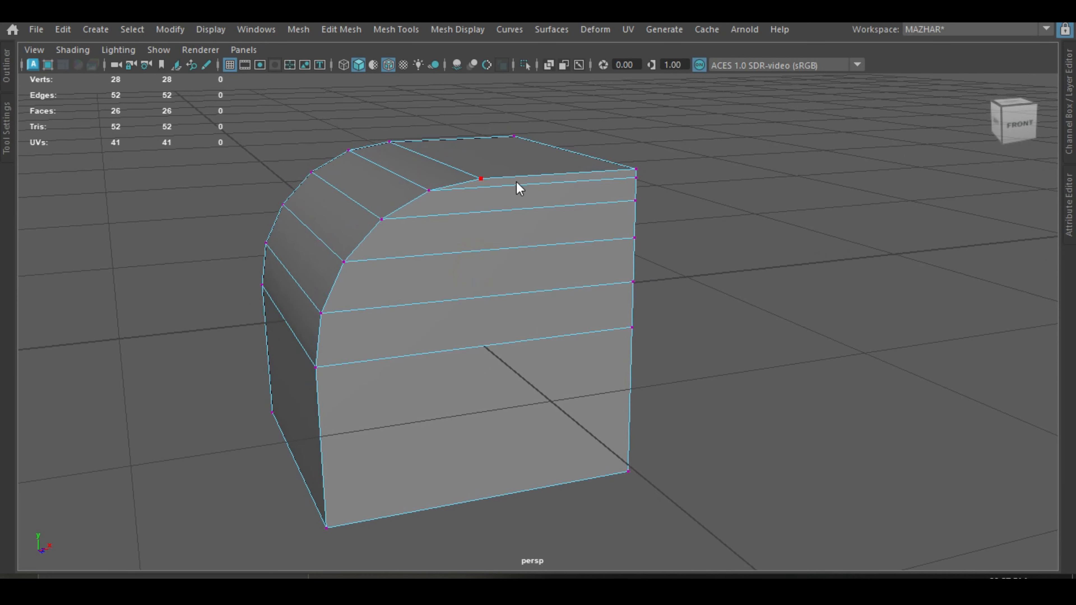
{"action": "right_click_drag", "start_coordinate": [519, 189], "coordinate": [515, 81]}
{"action": "double_click", "coordinate": [515, 193]}
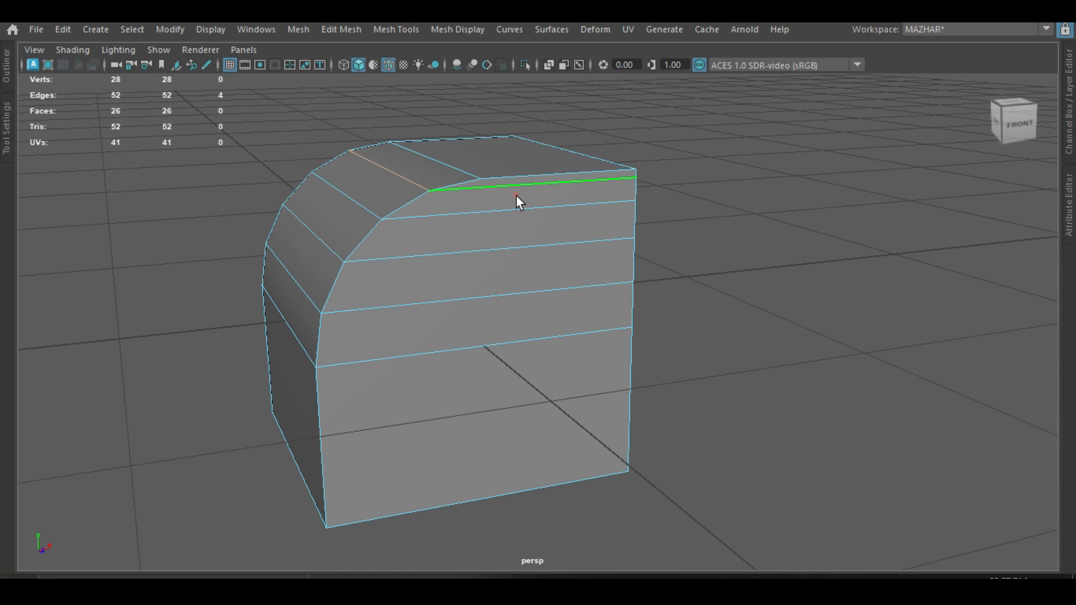
{"action": "left_click_drag", "start_coordinate": [516, 195], "coordinate": [641, 270], "text": "alt"}
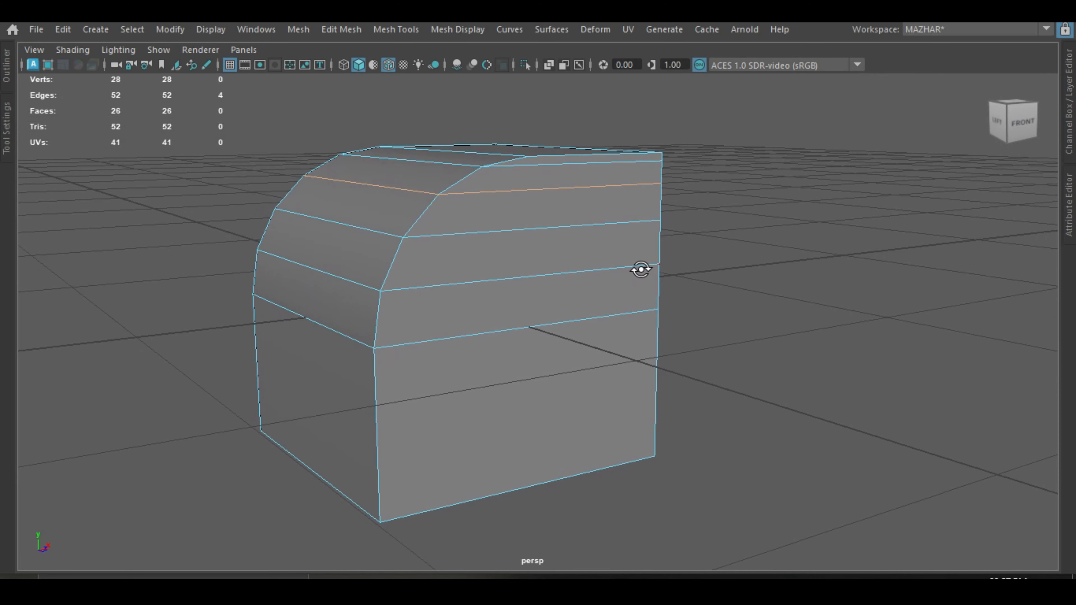
{"action": "left_click_drag", "start_coordinate": [670, 205], "coordinate": [571, 236], "text": "alt"}
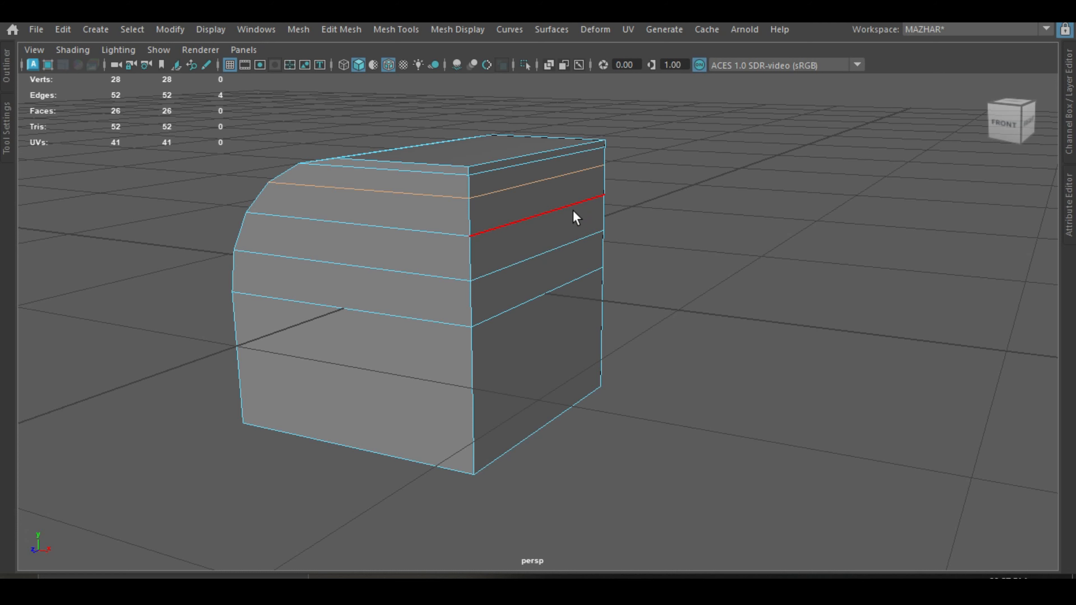
{"action": "left_click_drag", "start_coordinate": [565, 208], "coordinate": [602, 285], "text": "alt"}
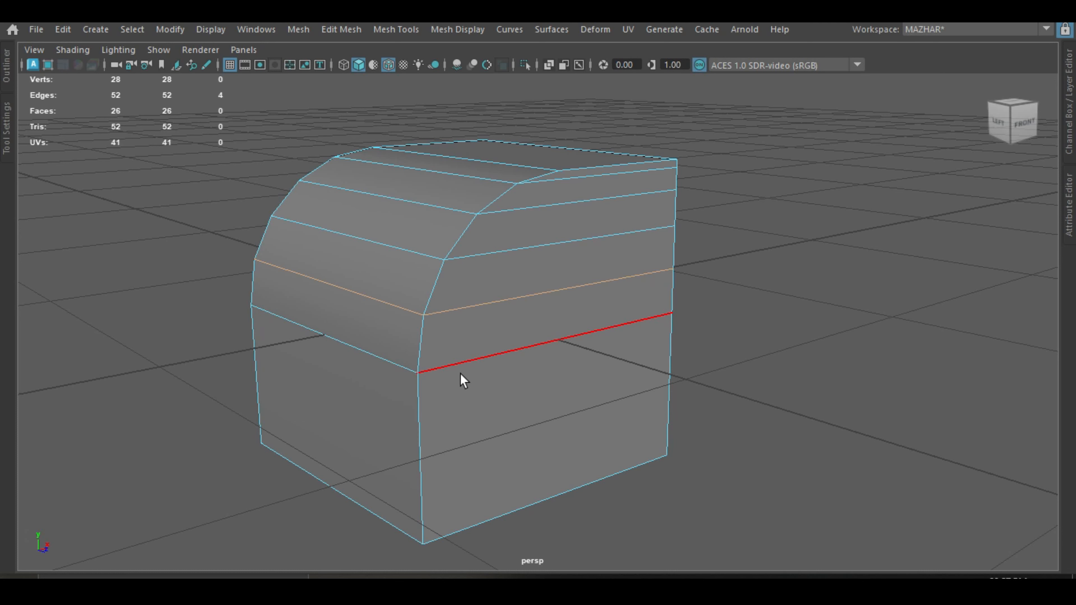
{"action": "left_click_drag", "start_coordinate": [553, 345], "coordinate": [599, 325], "text": "alt"}
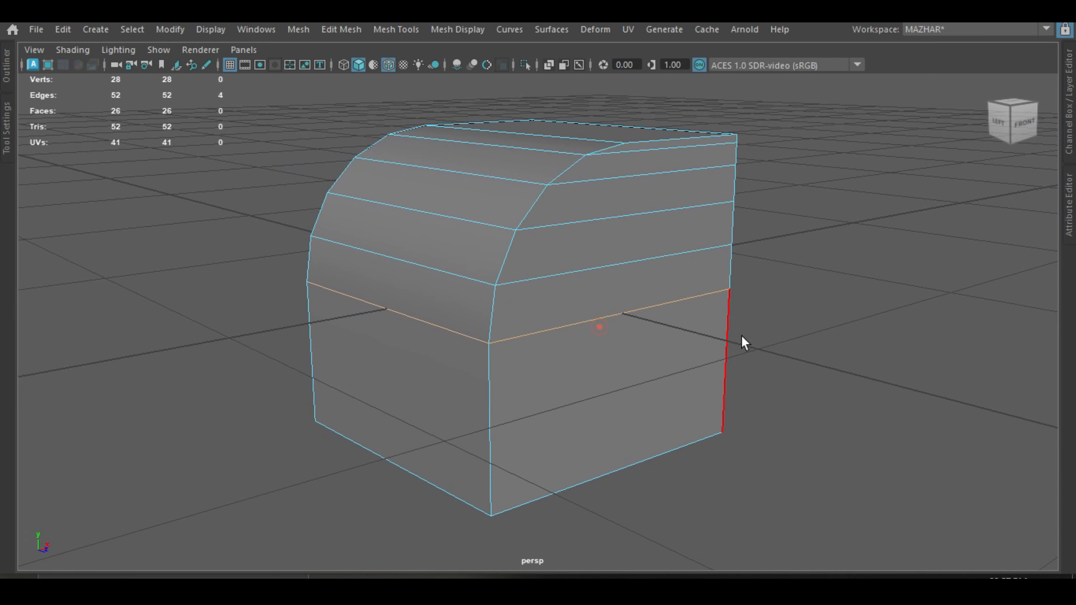
{"action": "left_click_drag", "start_coordinate": [741, 336], "coordinate": [766, 356], "text": "alt"}
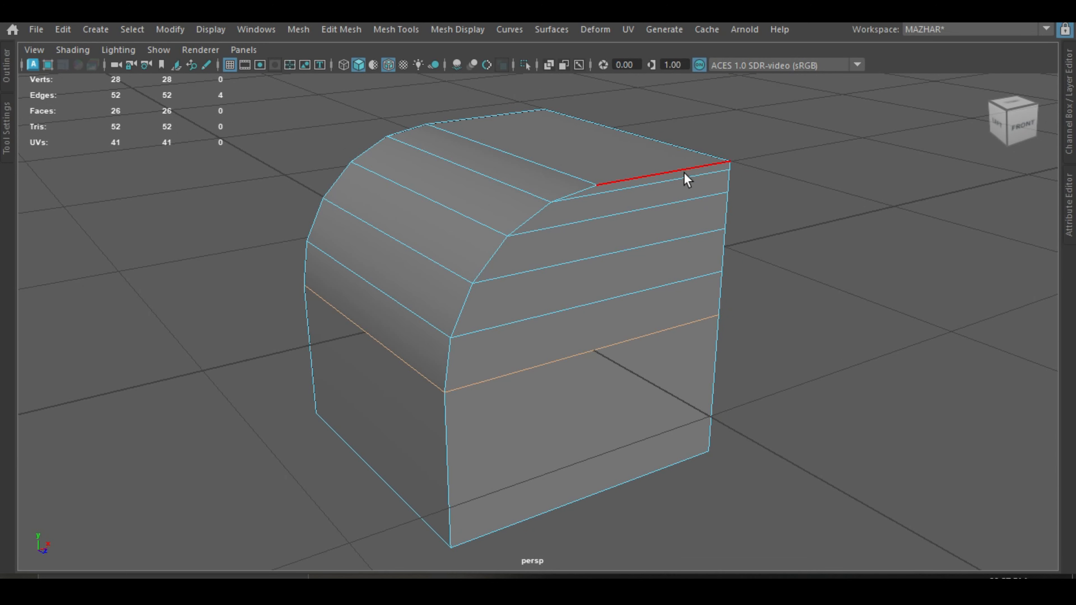
{"action": "left_click_drag", "start_coordinate": [855, 330], "coordinate": [828, 309], "text": "alt"}
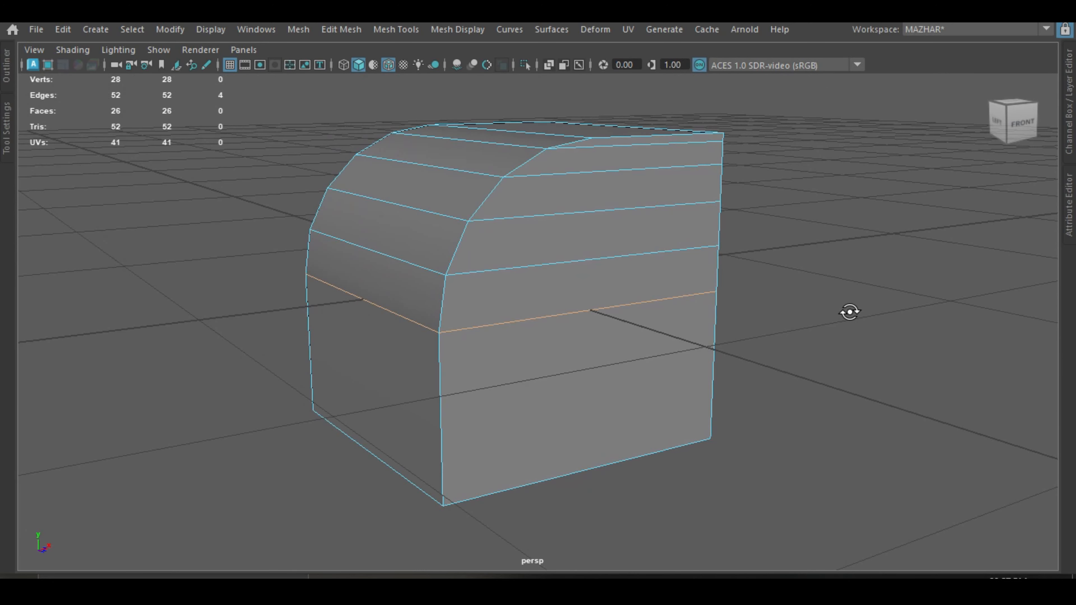
{"action": "left_click", "coordinate": [828, 220]}
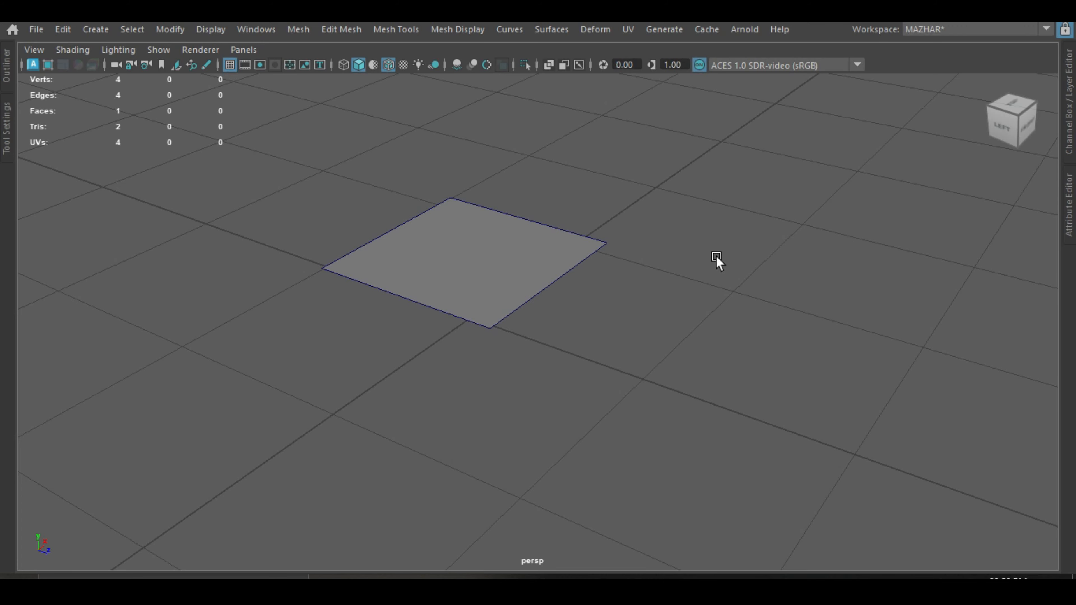
In edge mode, extrude one edge of the single-face plane outward to add a second, longer face beside it
{"action": "middle_click_drag", "start_coordinate": [716, 257], "coordinate": [699, 263], "text": "alt"}
{"action": "mouse_move", "coordinate": [686, 262]}
{"action": "left_mouse_down", "text": "alt"}
{"action": "mouse_move", "coordinate": [713, 291]}
{"action": "mouse_move", "coordinate": [690, 282]}
{"action": "mouse_move", "coordinate": [690, 271]}
{"action": "left_mouse_up", "text": "alt"}
{"action": "left_click", "coordinate": [530, 264]}
{"action": "right_click_drag", "start_coordinate": [473, 286], "coordinate": [474, 246]}
{"action": "left_click", "coordinate": [541, 299]}
{"action": "left_click_drag", "start_coordinate": [580, 312], "coordinate": [841, 403], "text": "shift"}
With Multi-Cut, insert three evenly spaced lengthwise edge loops through both sections of the plane, and leave the tool
{"action": "scroll", "coordinate": [805, 381], "scroll_direction": "down", "scroll_amount": 3}
{"action": "middle_click_drag", "start_coordinate": [784, 365], "coordinate": [730, 345], "text": "alt"}
{"action": "key", "text": "ctrl+shift+x"}
{"action": "left_click_drag", "start_coordinate": [572, 283], "coordinate": [556, 310], "text": "alt"}
{"action": "middle_click", "coordinate": [487, 282], "text": "ctrl"}
{"action": "middle_click", "coordinate": [450, 299], "text": "ctrl"}
{"action": "middle_click", "coordinate": [502, 266], "text": "ctrl"}
{"action": "key", "text": "q"}
{"action": "scroll", "coordinate": [535, 305], "scroll_direction": "up", "scroll_amount": 3}
{"action": "left_click_drag", "start_coordinate": [480, 286], "coordinate": [515, 280], "text": "alt"}
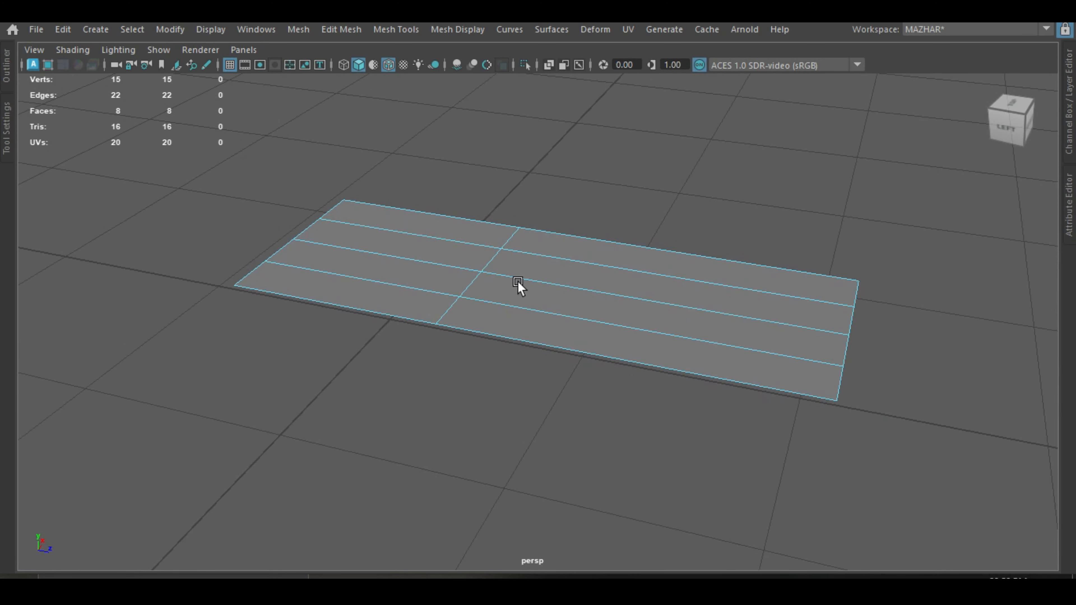
{"action": "left_click_drag", "start_coordinate": [596, 319], "coordinate": [571, 323], "text": "alt"}
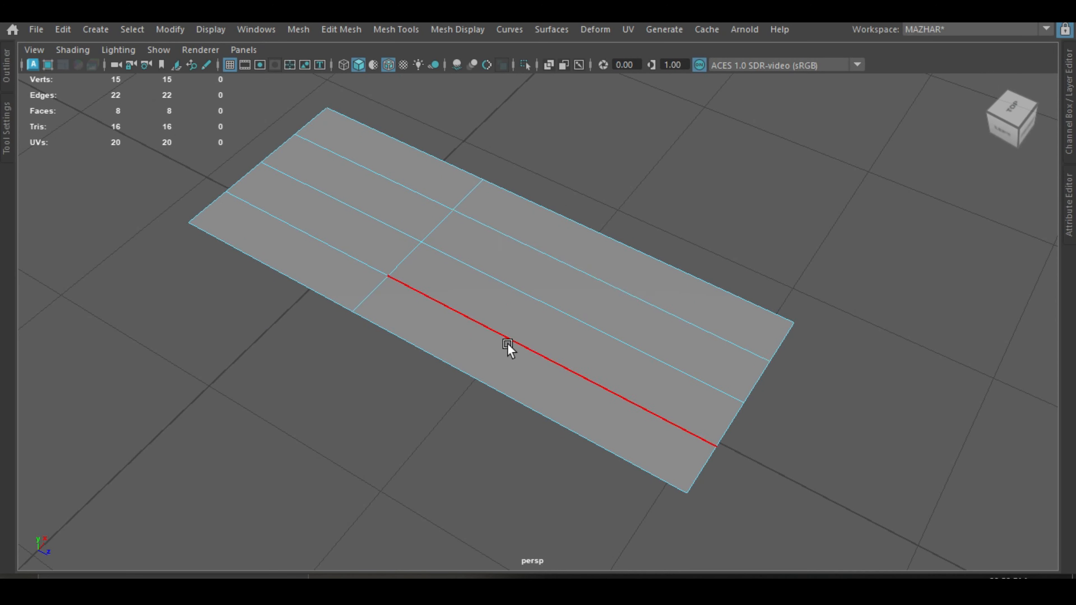
Select the three inner lengthwise edges on the plane's longer section to examine how they divide it
{"action": "left_click_drag", "start_coordinate": [697, 424], "coordinate": [535, 229]}
{"action": "left_click", "coordinate": [619, 286]}
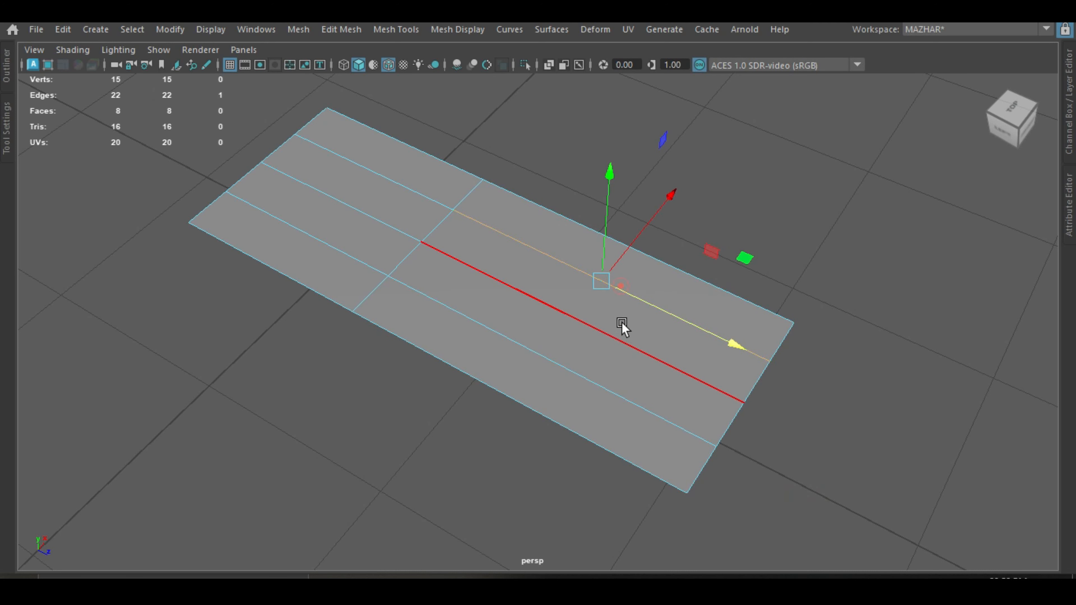
{"action": "left_click", "coordinate": [619, 333], "text": "shift"}
{"action": "left_click", "coordinate": [618, 391], "text": "shift"}
{"action": "left_click_drag", "start_coordinate": [792, 405], "coordinate": [924, 391], "text": "alt"}
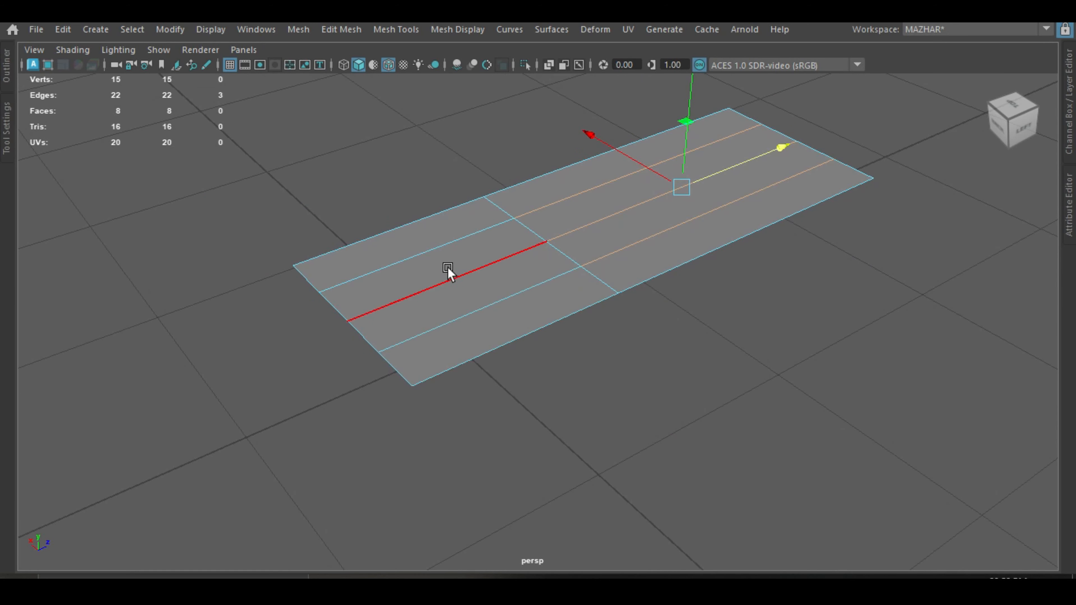
Delete the three inner lengthwise edges on the plane's shorter section, leaving it as one undivided face
{"action": "left_click", "coordinate": [424, 257]}
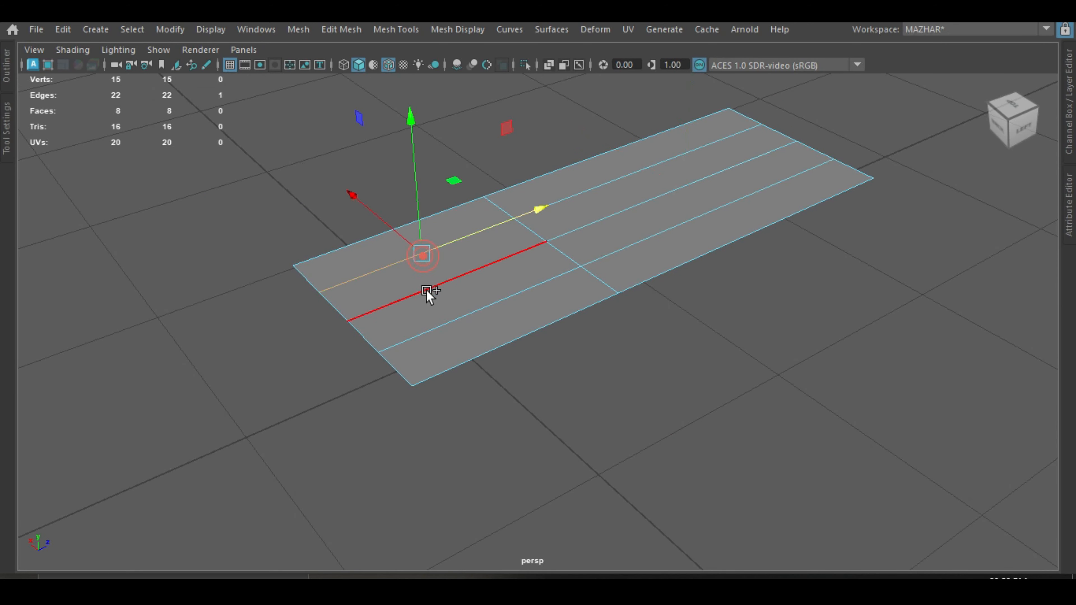
{"action": "left_click", "coordinate": [426, 291], "text": "shift"}
{"action": "left_click", "coordinate": [461, 328], "text": "shift"}
{"action": "right_click_drag", "start_coordinate": [373, 248], "coordinate": [299, 274], "text": "shift"}
{"action": "left_click_drag", "start_coordinate": [476, 301], "coordinate": [415, 281], "text": "alt"}
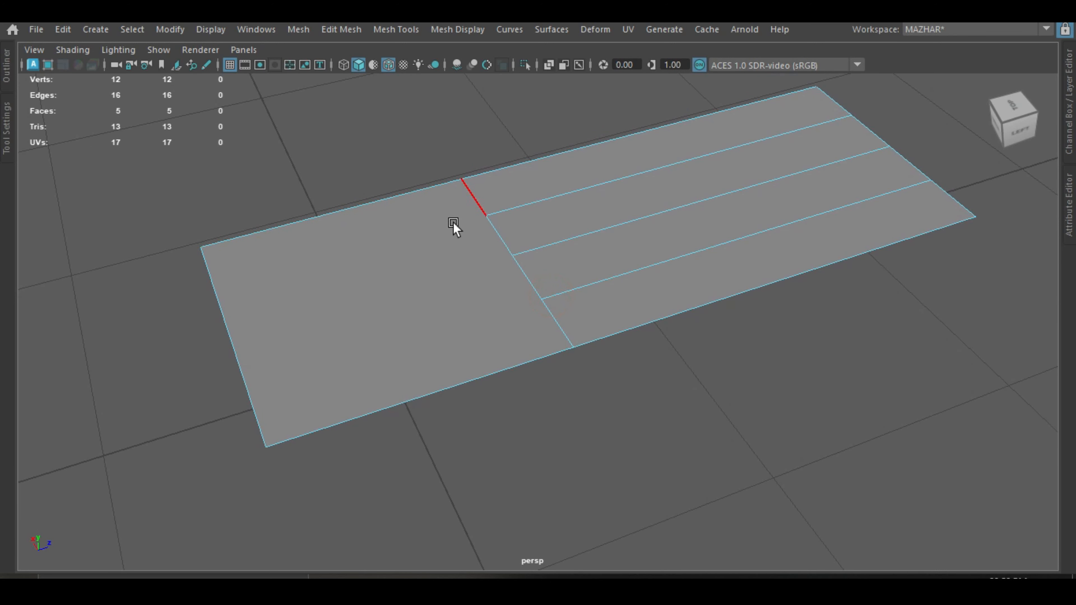
In edge mode, select every edge around the undivided face, including the four segments shared with the longer section, to examine its boundary
{"action": "right_click_drag", "start_coordinate": [434, 231], "coordinate": [432, 91]}
{"action": "left_click", "coordinate": [434, 191]}
{"action": "left_click", "coordinate": [328, 384], "text": "shift"}
{"action": "left_click", "coordinate": [352, 403], "text": "shift"}
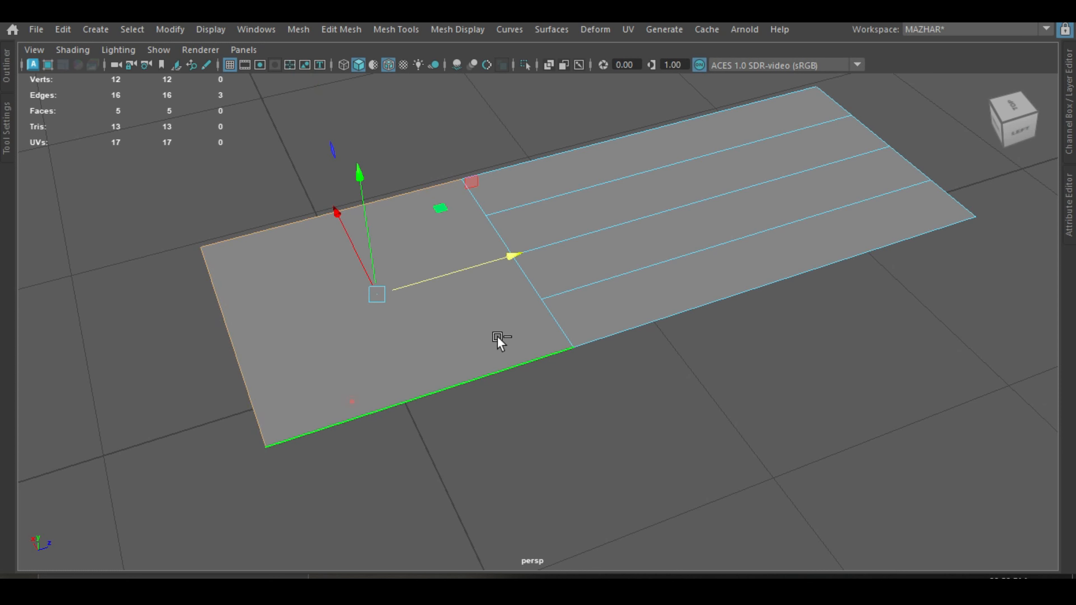
{"action": "left_click", "coordinate": [552, 308], "text": "shift"}
{"action": "left_click", "coordinate": [543, 283], "text": "shift"}
{"action": "left_click", "coordinate": [503, 218], "text": "shift"}
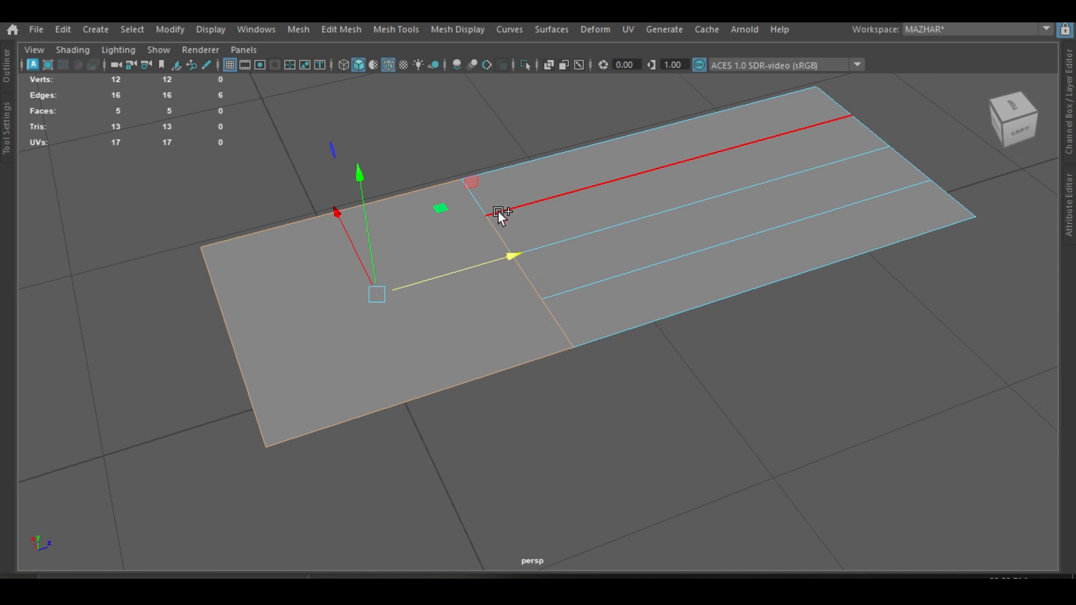
{"action": "left_click", "coordinate": [478, 197], "text": "shift"}
{"action": "left_click_drag", "start_coordinate": [638, 349], "coordinate": [562, 354], "text": "alt"}
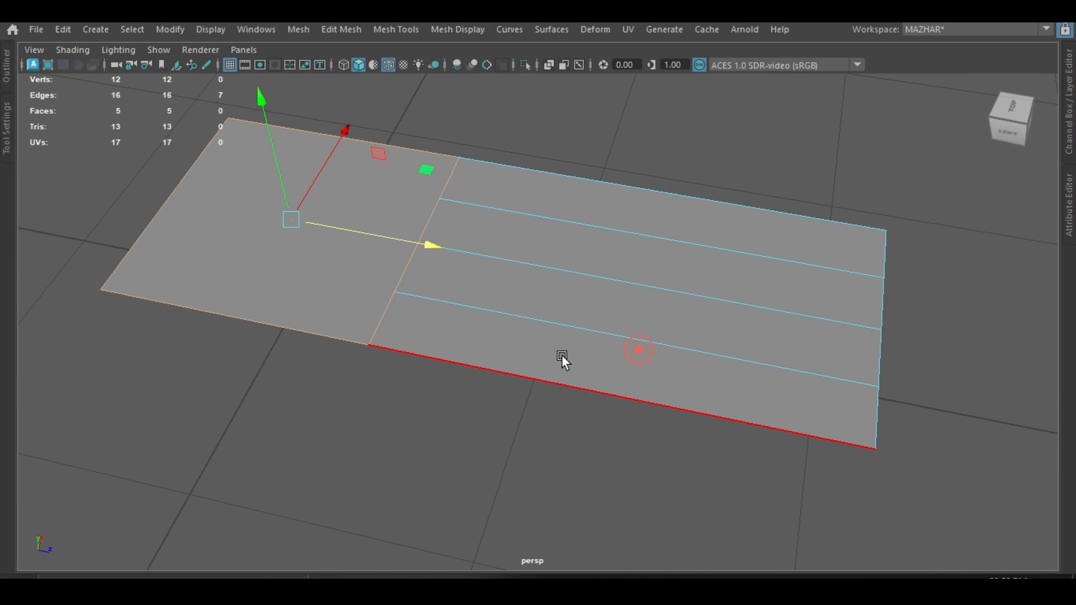
{"action": "left_click_drag", "start_coordinate": [493, 281], "coordinate": [509, 315], "text": "alt"}
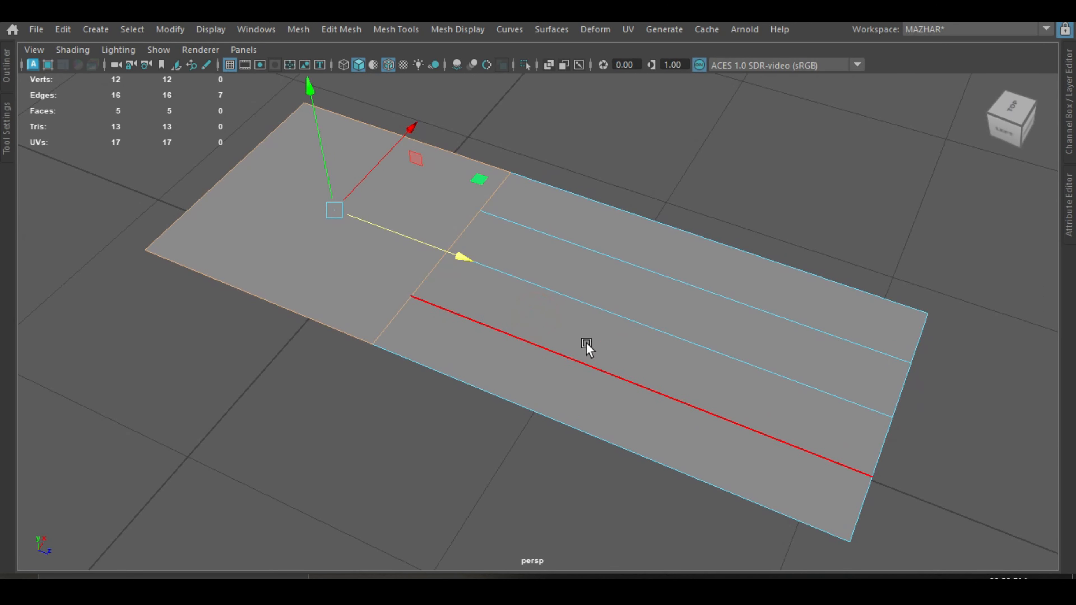